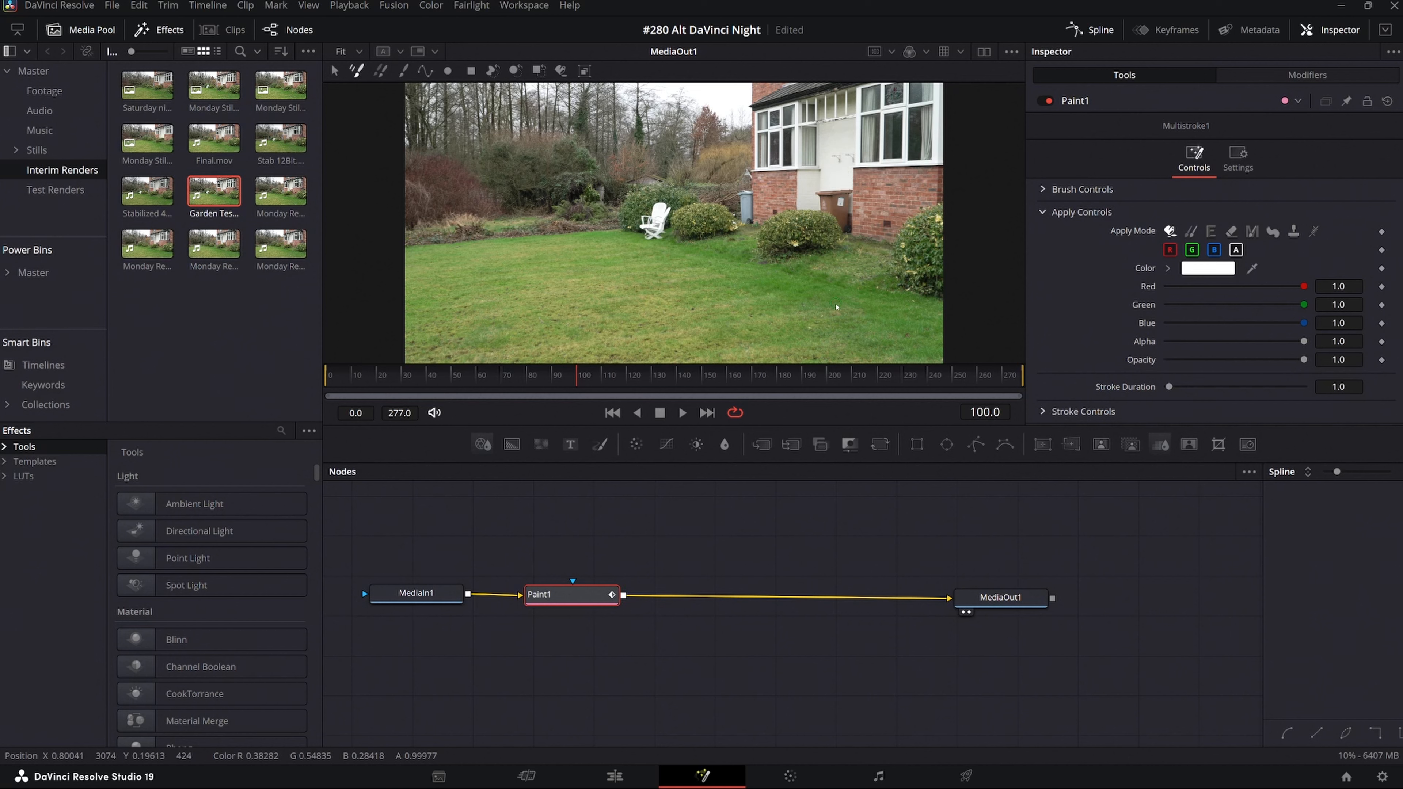
Enlarge the viewer around the brown wheelie bin and set up a Stroke brush with the Clone apply mode on the Paint node.
{"action": "scroll", "coordinate": [836, 307], "scroll_direction": "up", "scroll_amount": 5}
{"action": "scroll", "coordinate": [834, 251], "scroll_direction": "up", "scroll_amount": 5}
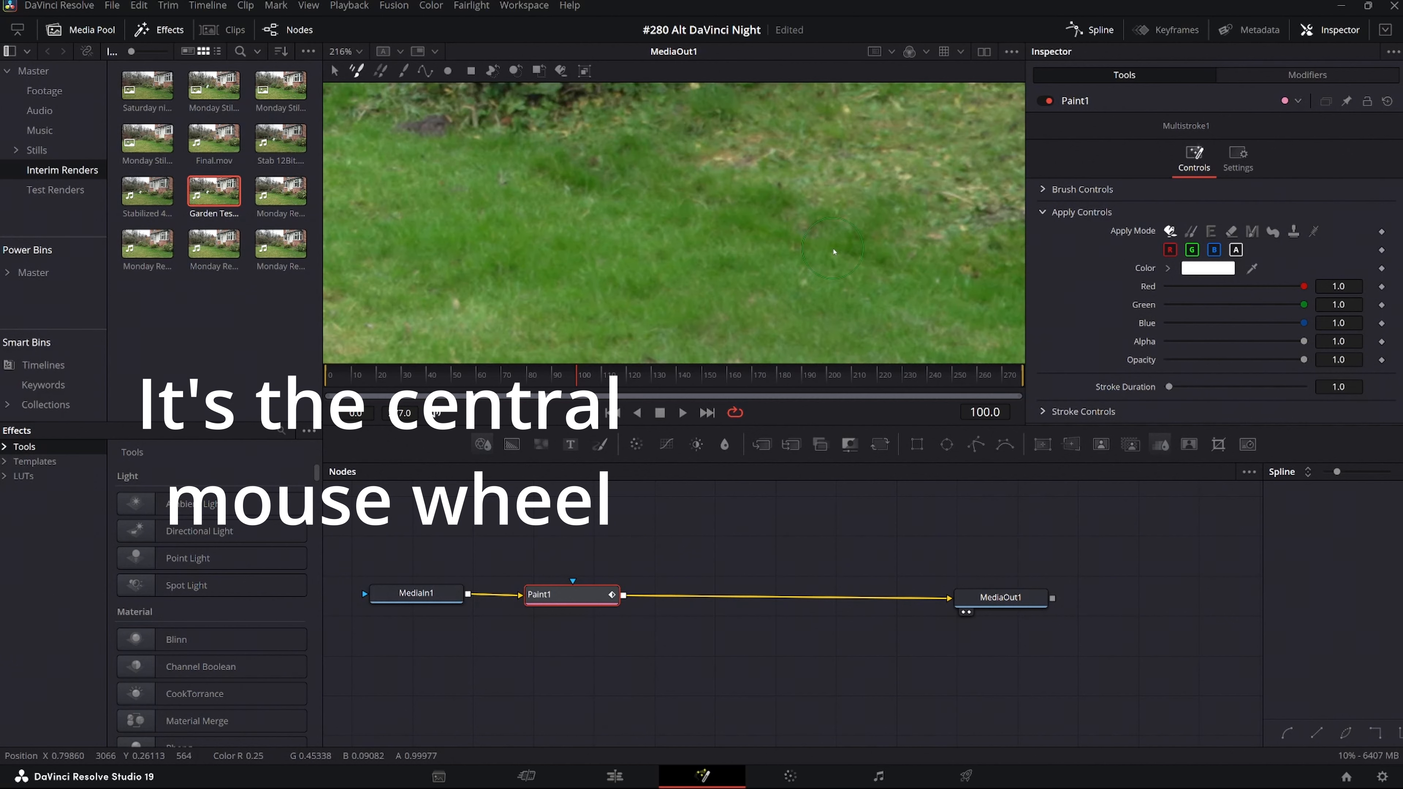
{"action": "left_click_drag", "start_coordinate": [835, 251], "coordinate": [813, 389]}
{"action": "scroll", "coordinate": [767, 227], "scroll_direction": "down", "scroll_amount": 5}
{"action": "left_click_drag", "start_coordinate": [768, 227], "coordinate": [739, 303]}
{"action": "left_click_drag", "start_coordinate": [827, 246], "coordinate": [773, 295]}
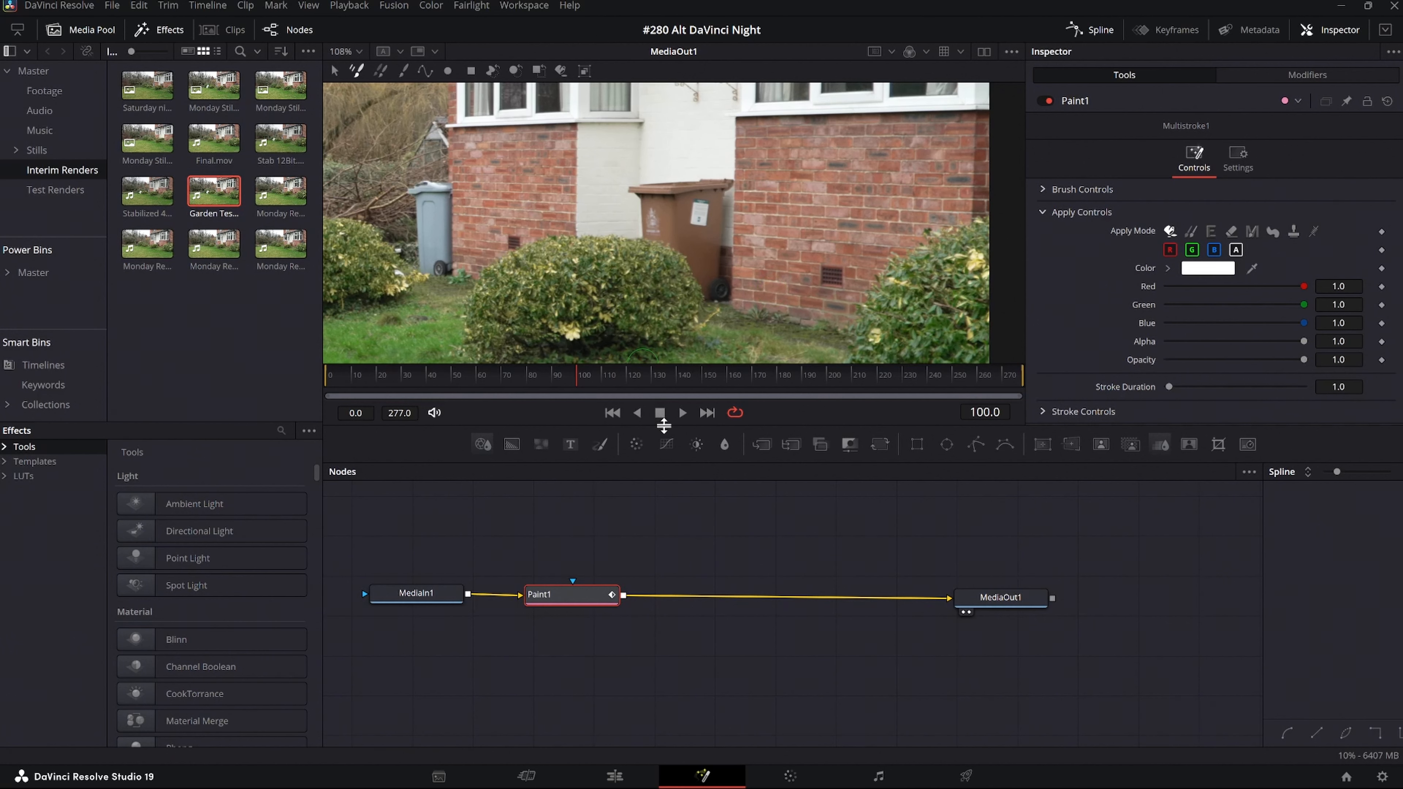
{"action": "left_click_drag", "start_coordinate": [664, 424], "coordinate": [660, 491]}
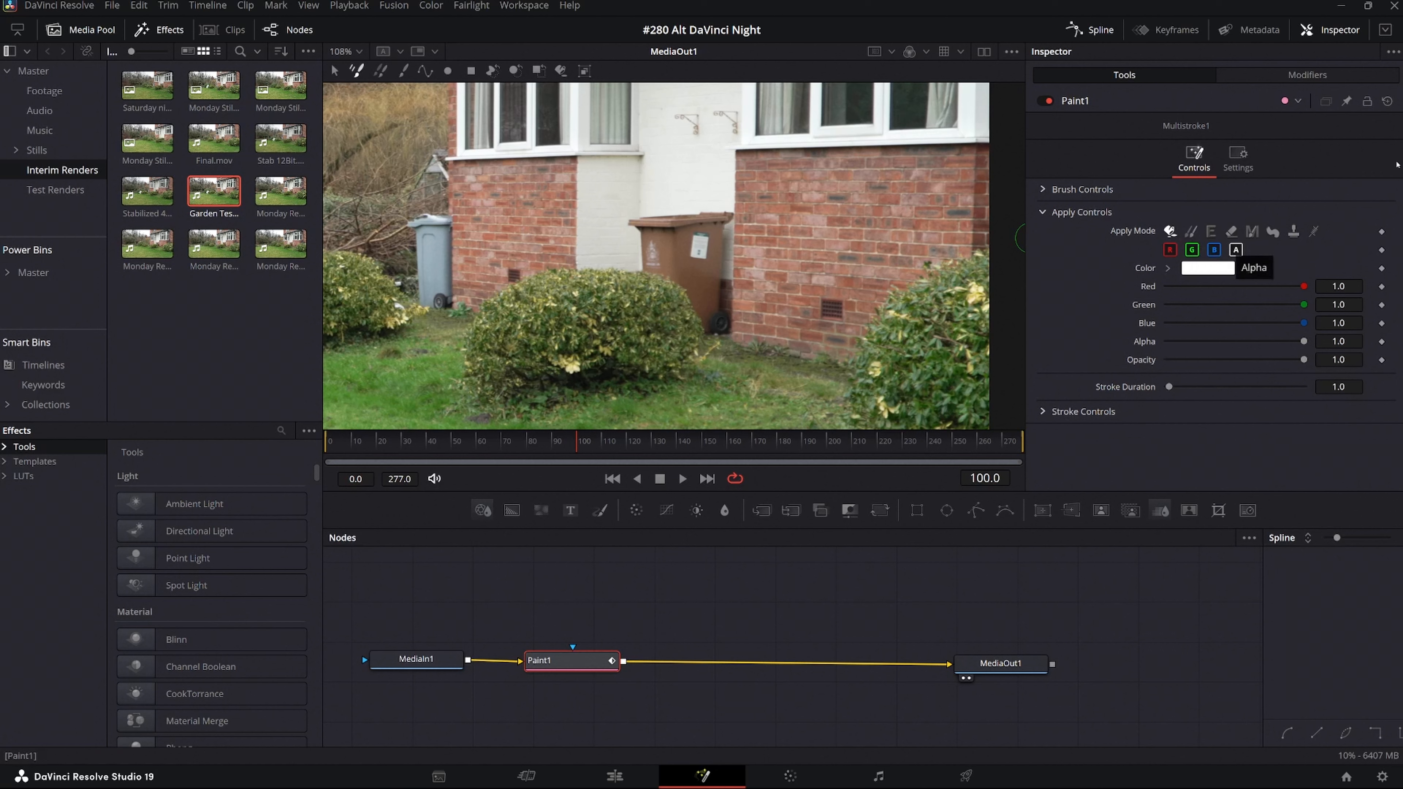
{"action": "left_click", "coordinate": [1190, 232]}
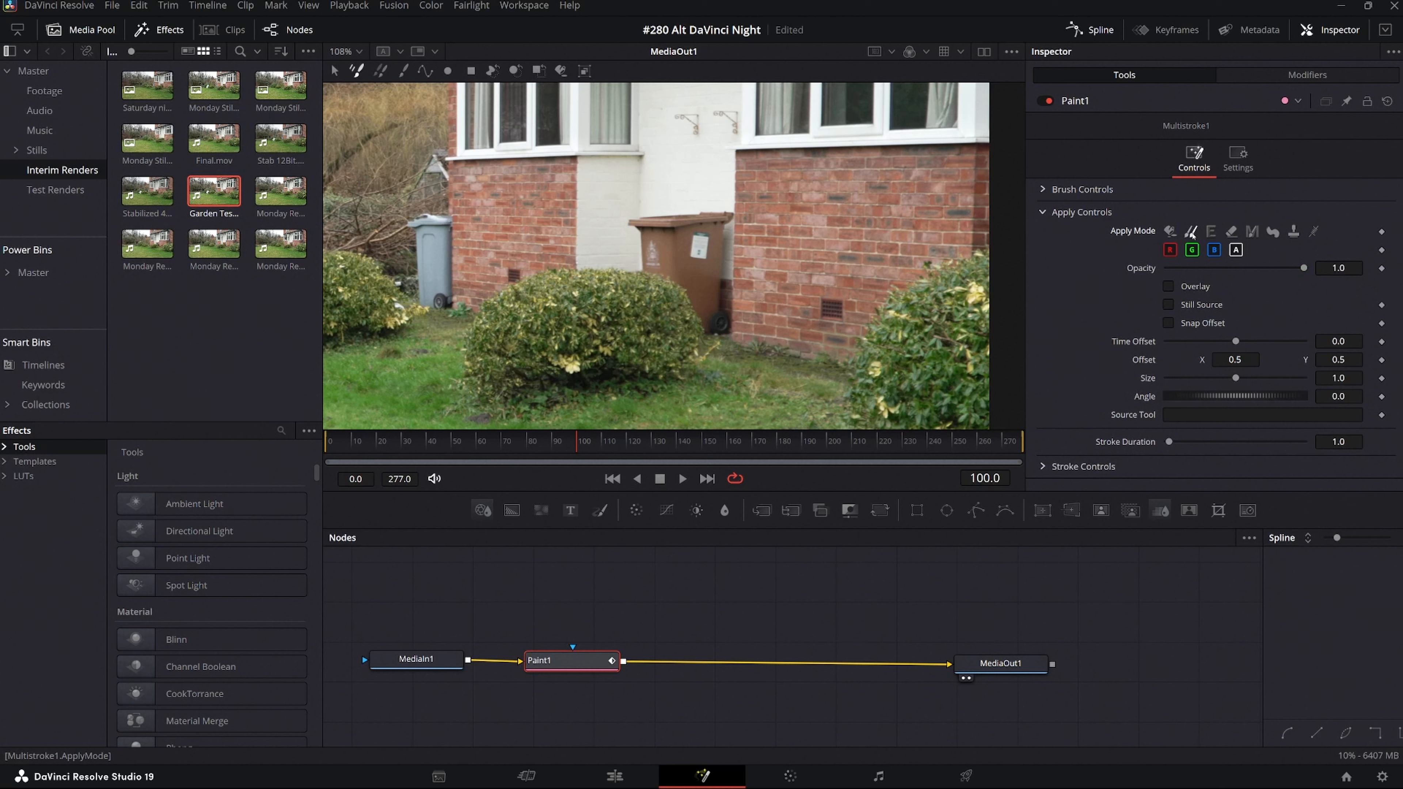
{"action": "left_click", "coordinate": [404, 72]}
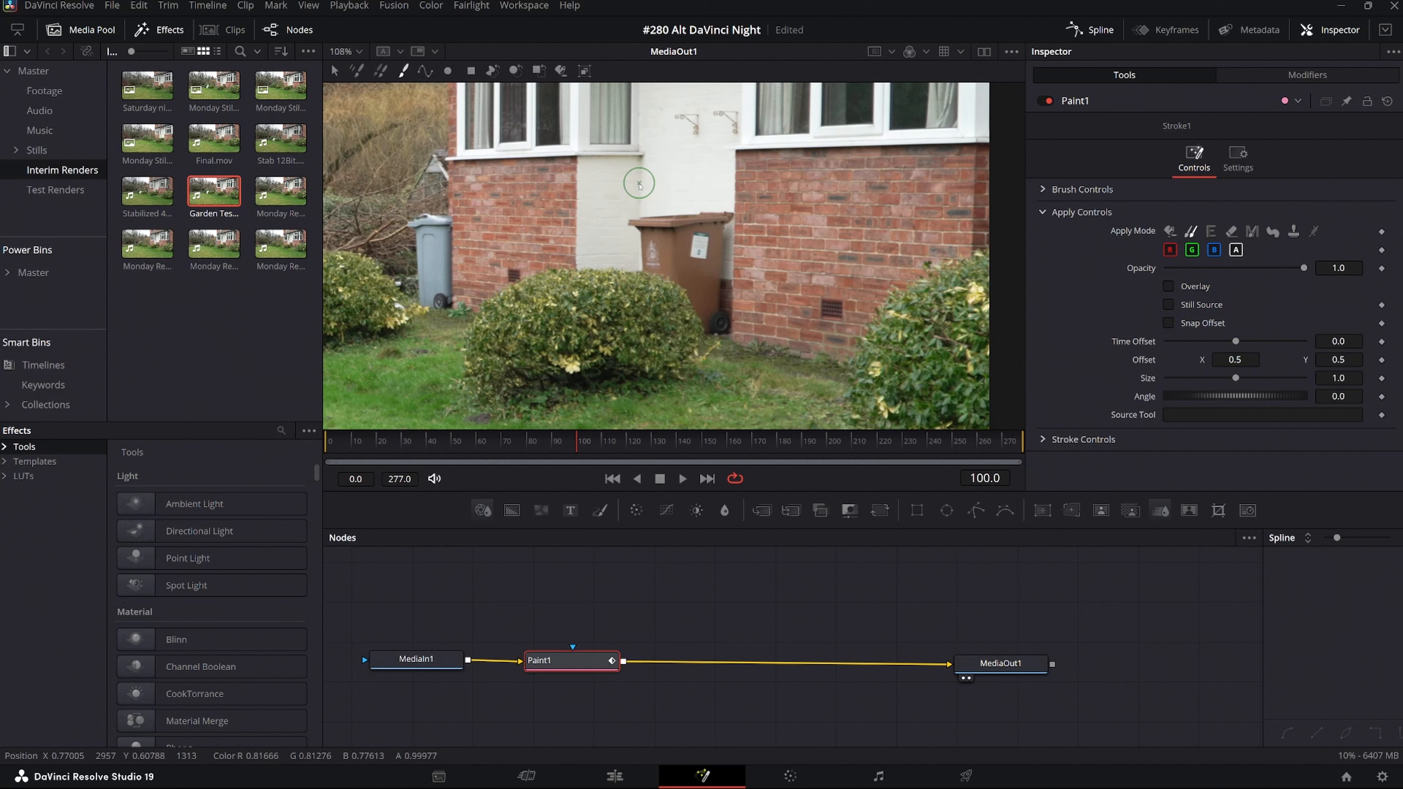
Clone the cream wall above the brown wheelie bin over the bin's body and lid, working down towards the bush.
{"action": "left_click", "coordinate": [640, 184], "text": "alt"}
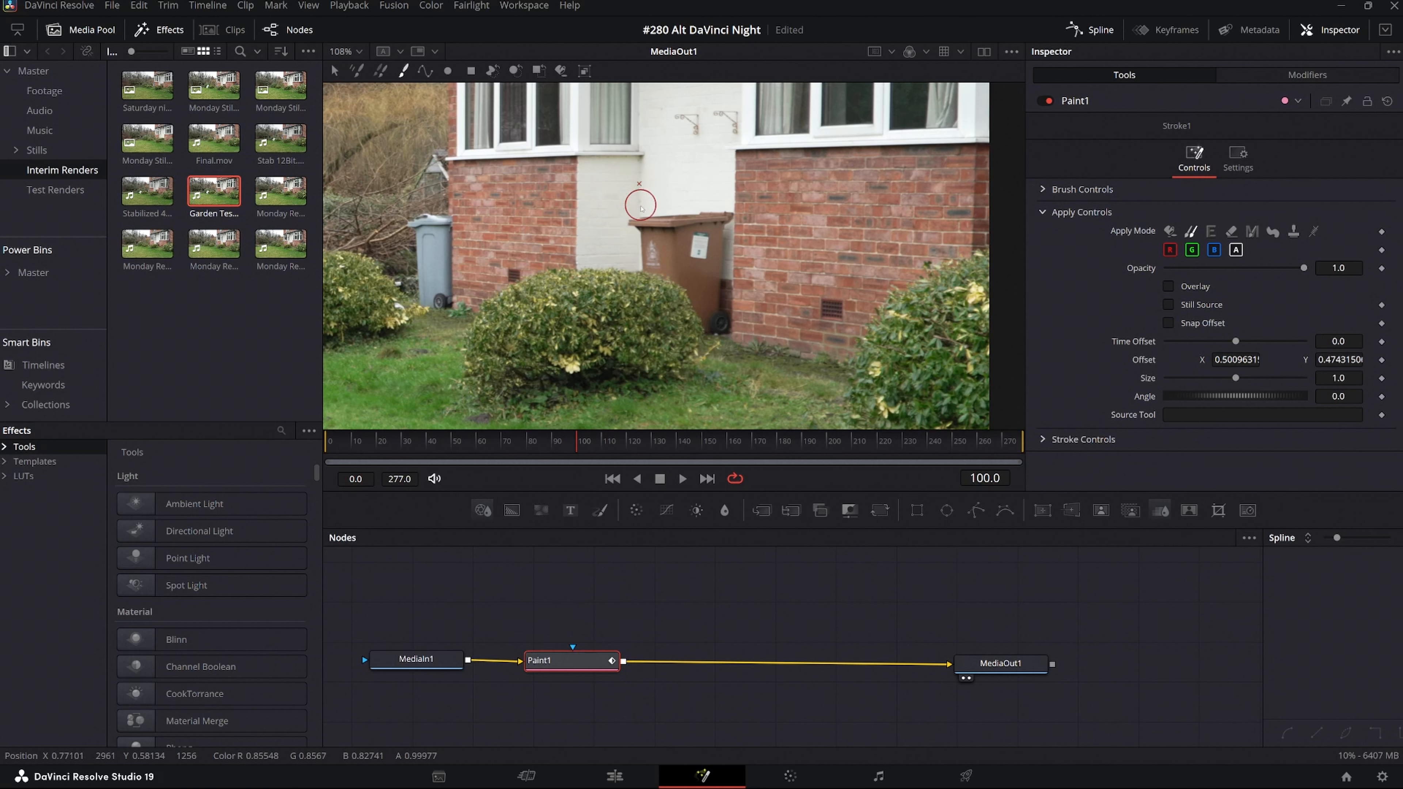
{"action": "left_click", "coordinate": [684, 252]}
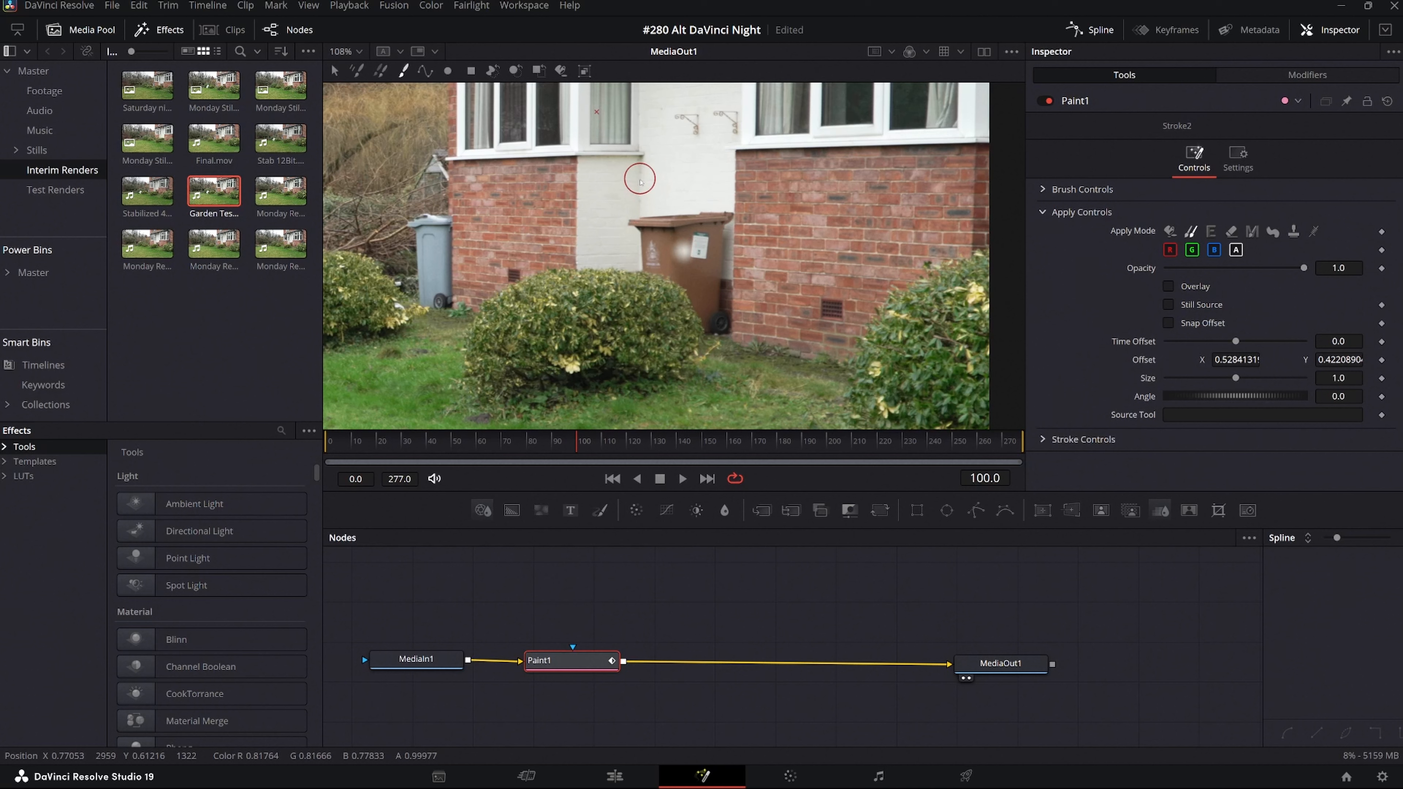
{"action": "left_click", "coordinate": [640, 180], "text": "alt"}
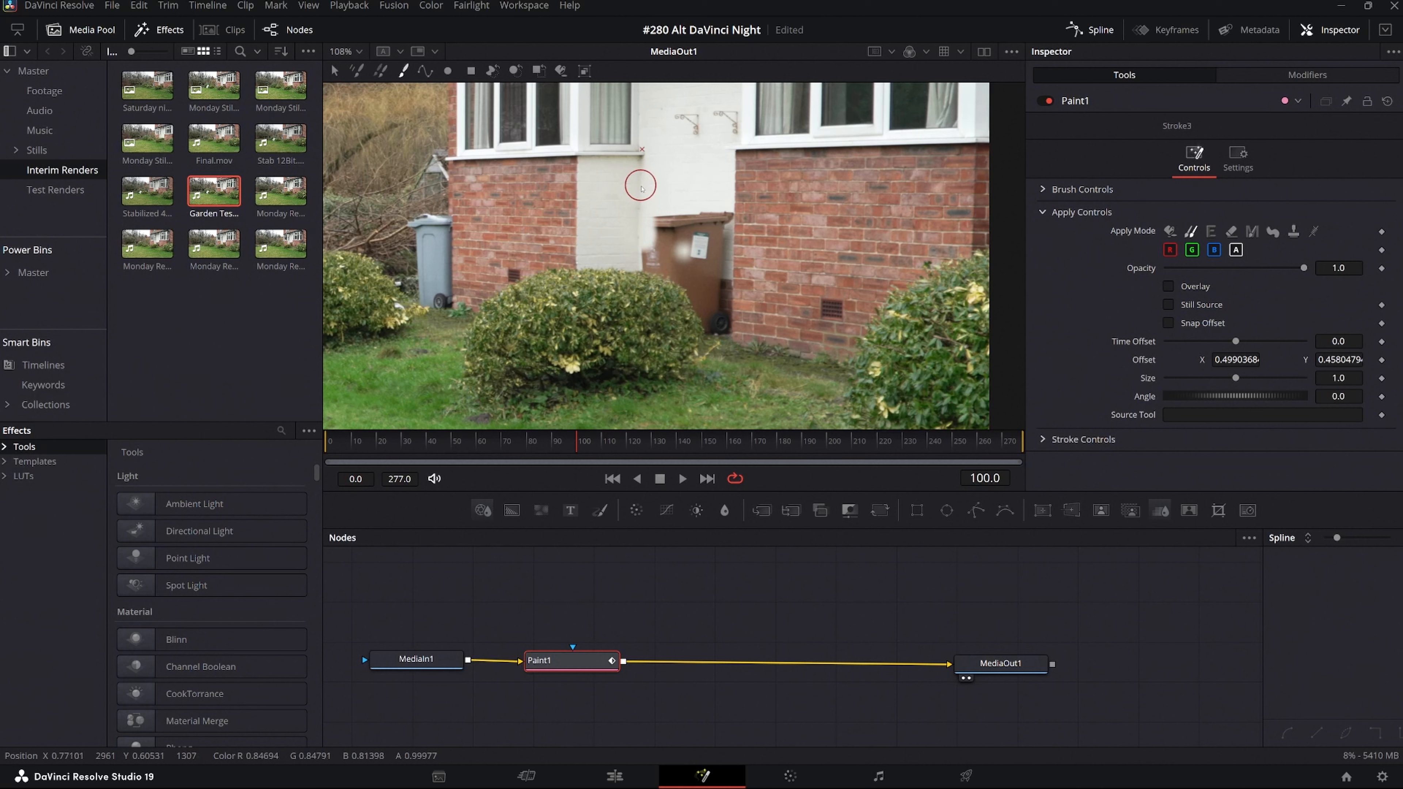
{"action": "left_click", "coordinate": [641, 185], "text": "alt"}
{"action": "mouse_move", "coordinate": [639, 247]}
{"action": "left_mouse_down"}
{"action": "mouse_move", "coordinate": [652, 215]}
{"action": "mouse_move", "coordinate": [713, 221]}
{"action": "left_mouse_up"}
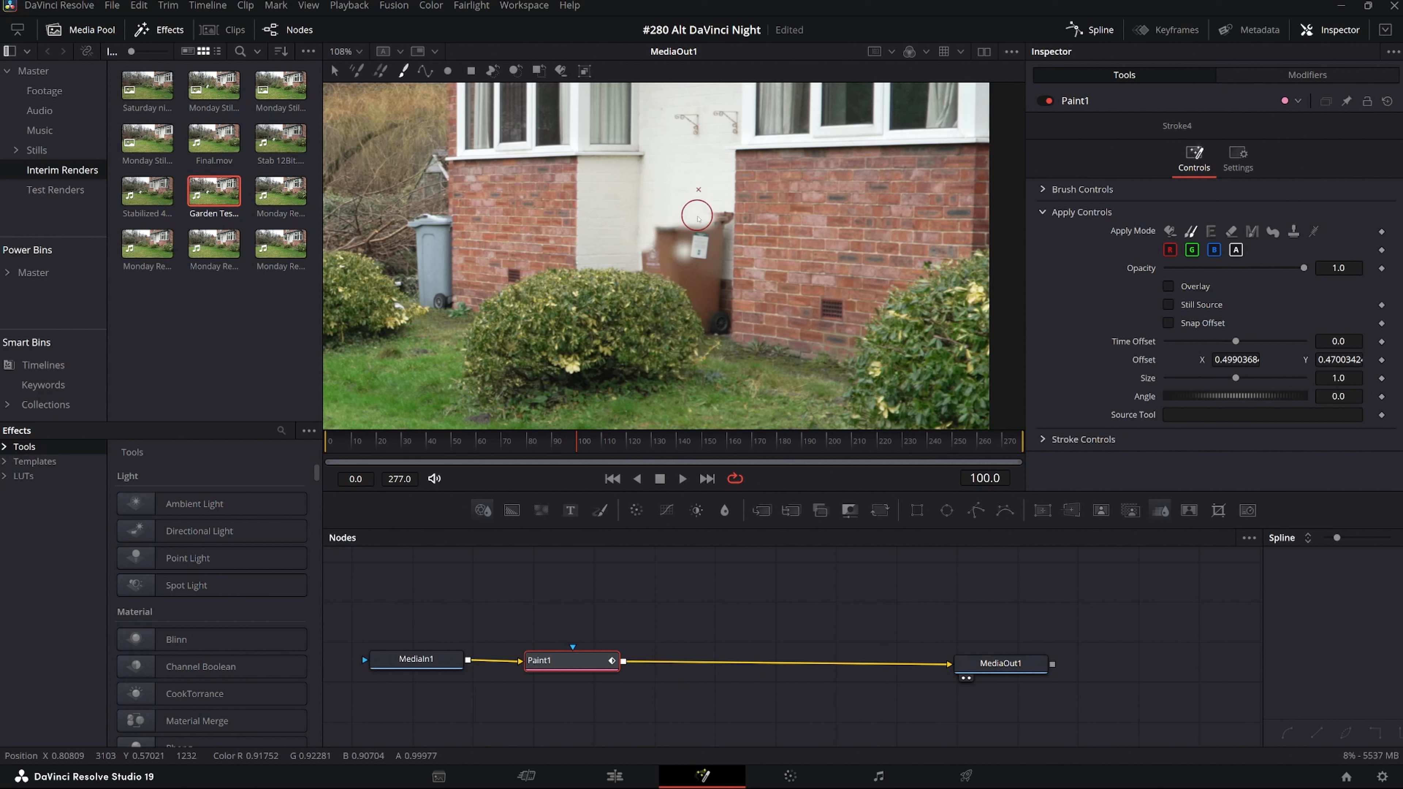
{"action": "mouse_move", "coordinate": [714, 212]}
{"action": "left_mouse_down"}
{"action": "mouse_move", "coordinate": [659, 225]}
{"action": "mouse_move", "coordinate": [706, 224]}
{"action": "mouse_move", "coordinate": [668, 223]}
{"action": "mouse_move", "coordinate": [661, 241]}
{"action": "mouse_move", "coordinate": [709, 236]}
{"action": "left_mouse_up"}
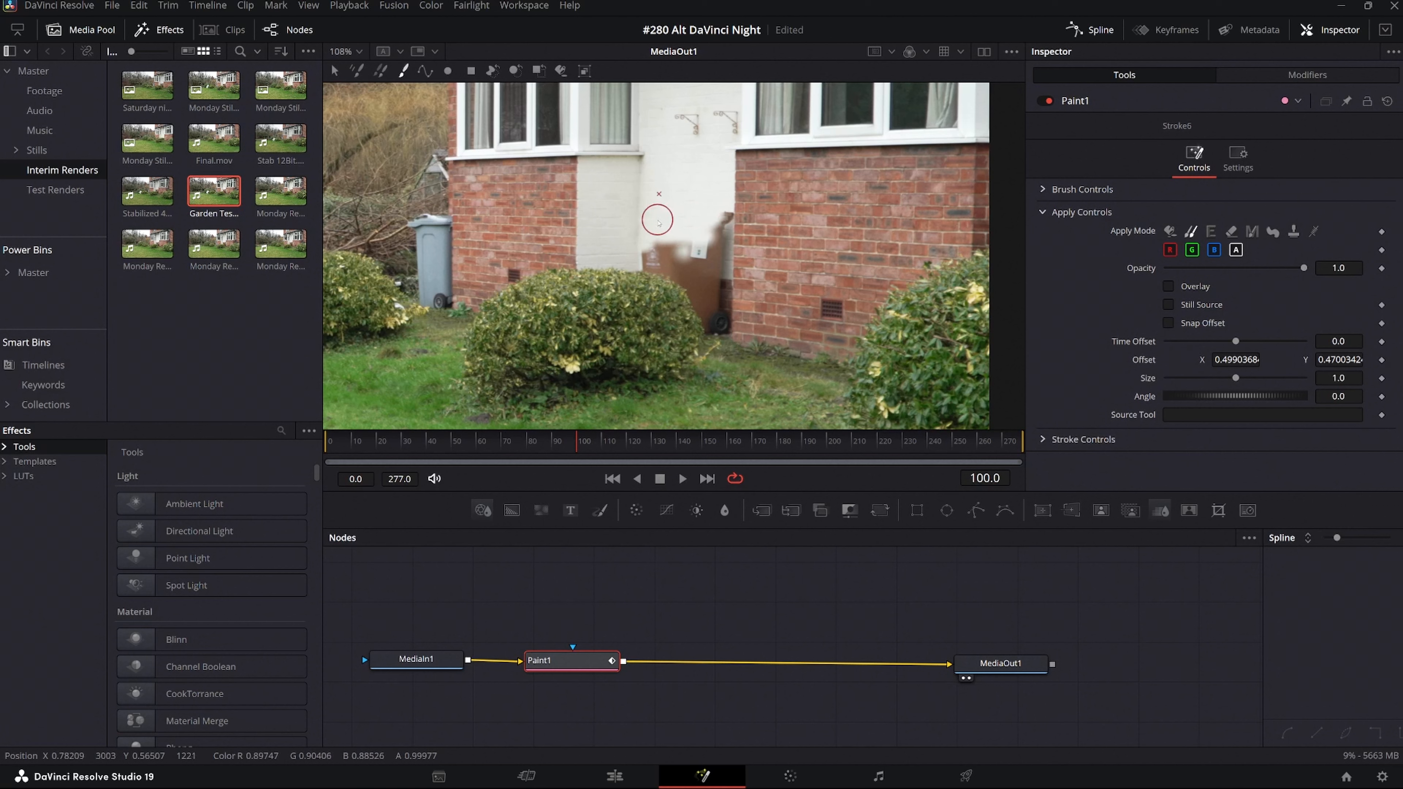
{"action": "mouse_move", "coordinate": [659, 245]}
{"action": "left_mouse_down"}
{"action": "mouse_move", "coordinate": [704, 250]}
{"action": "mouse_move", "coordinate": [712, 204]}
{"action": "left_mouse_up"}
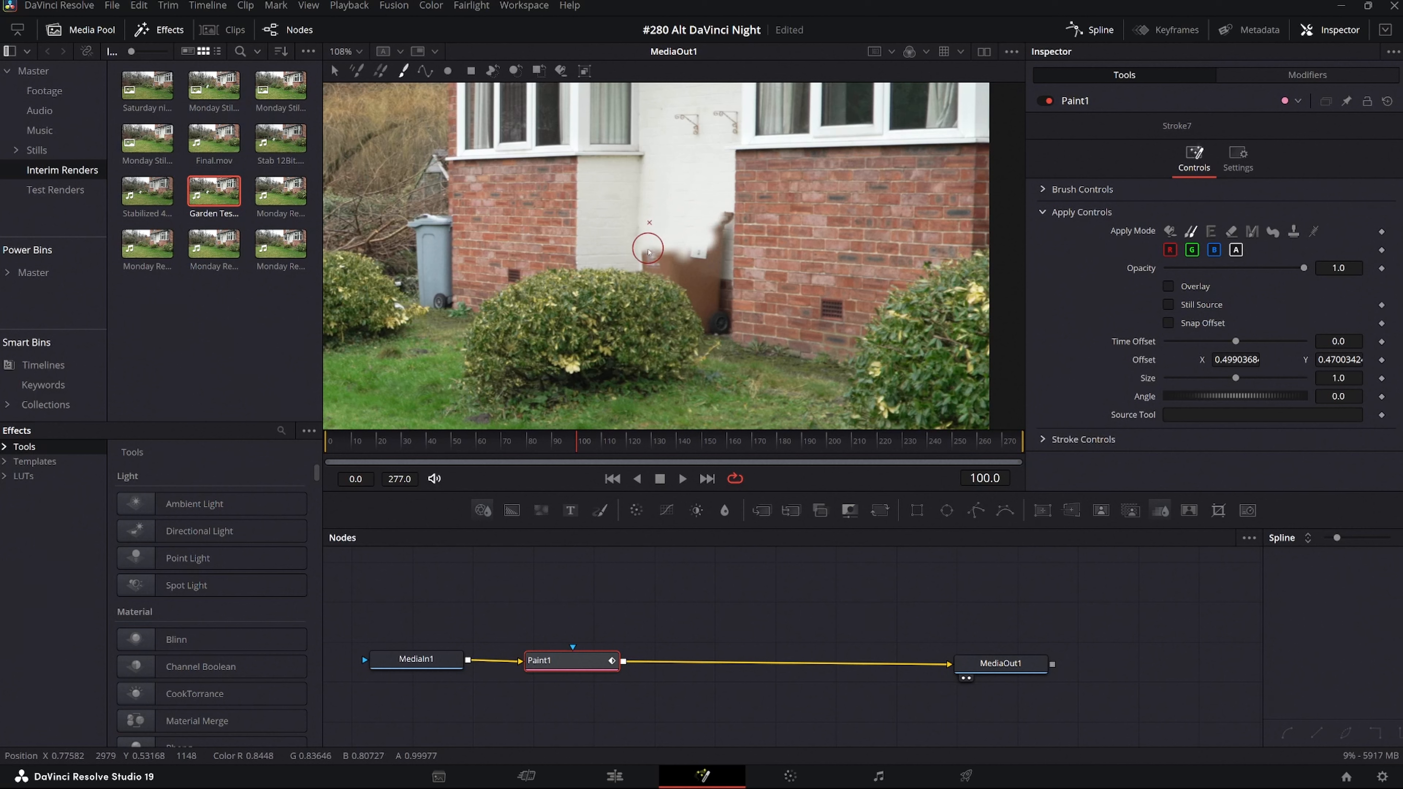
{"action": "mouse_move", "coordinate": [644, 254]}
{"action": "left_mouse_down"}
{"action": "mouse_move", "coordinate": [682, 255]}
{"action": "mouse_move", "coordinate": [644, 265]}
{"action": "mouse_move", "coordinate": [696, 251]}
{"action": "mouse_move", "coordinate": [716, 210]}
{"action": "left_mouse_up"}
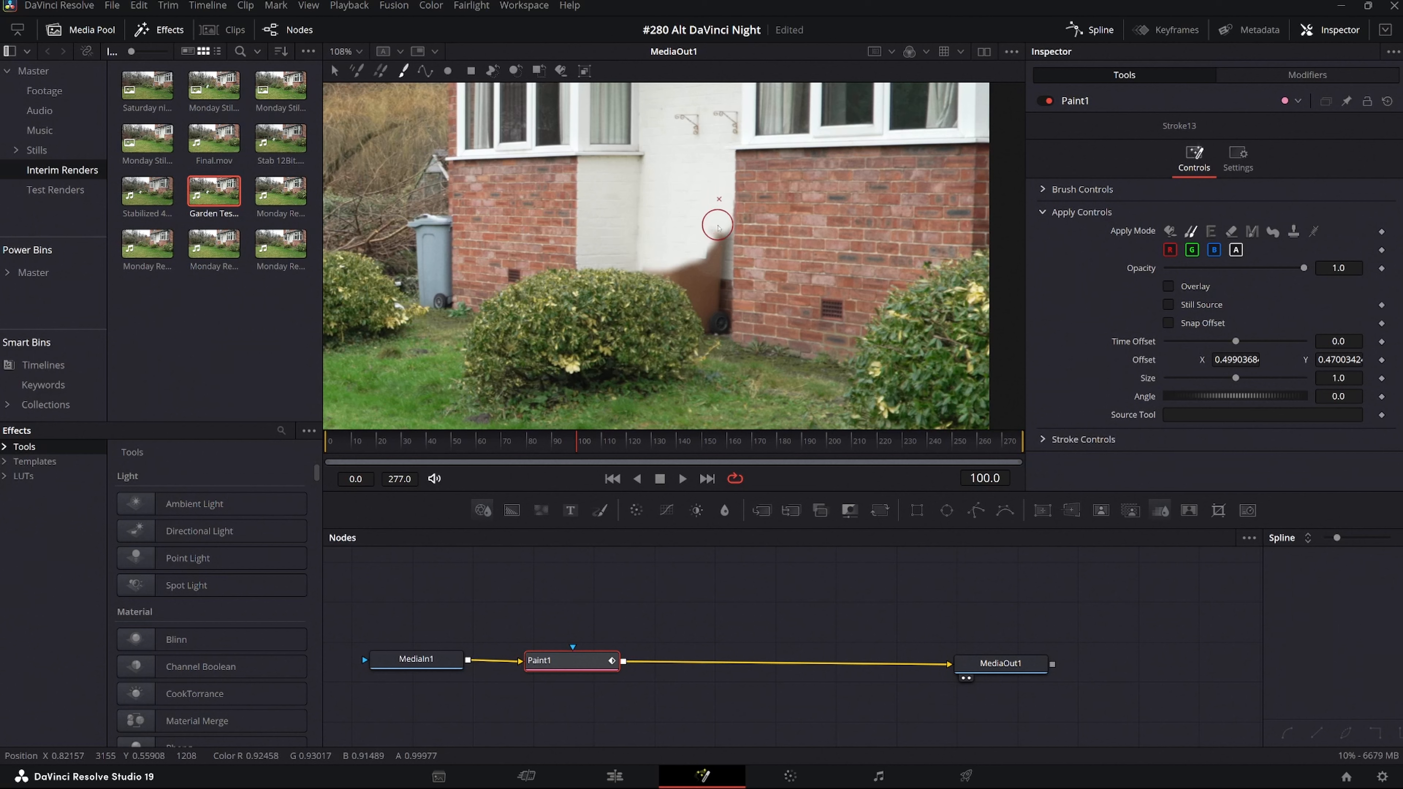
{"action": "left_click_drag", "start_coordinate": [721, 242], "coordinate": [721, 246]}
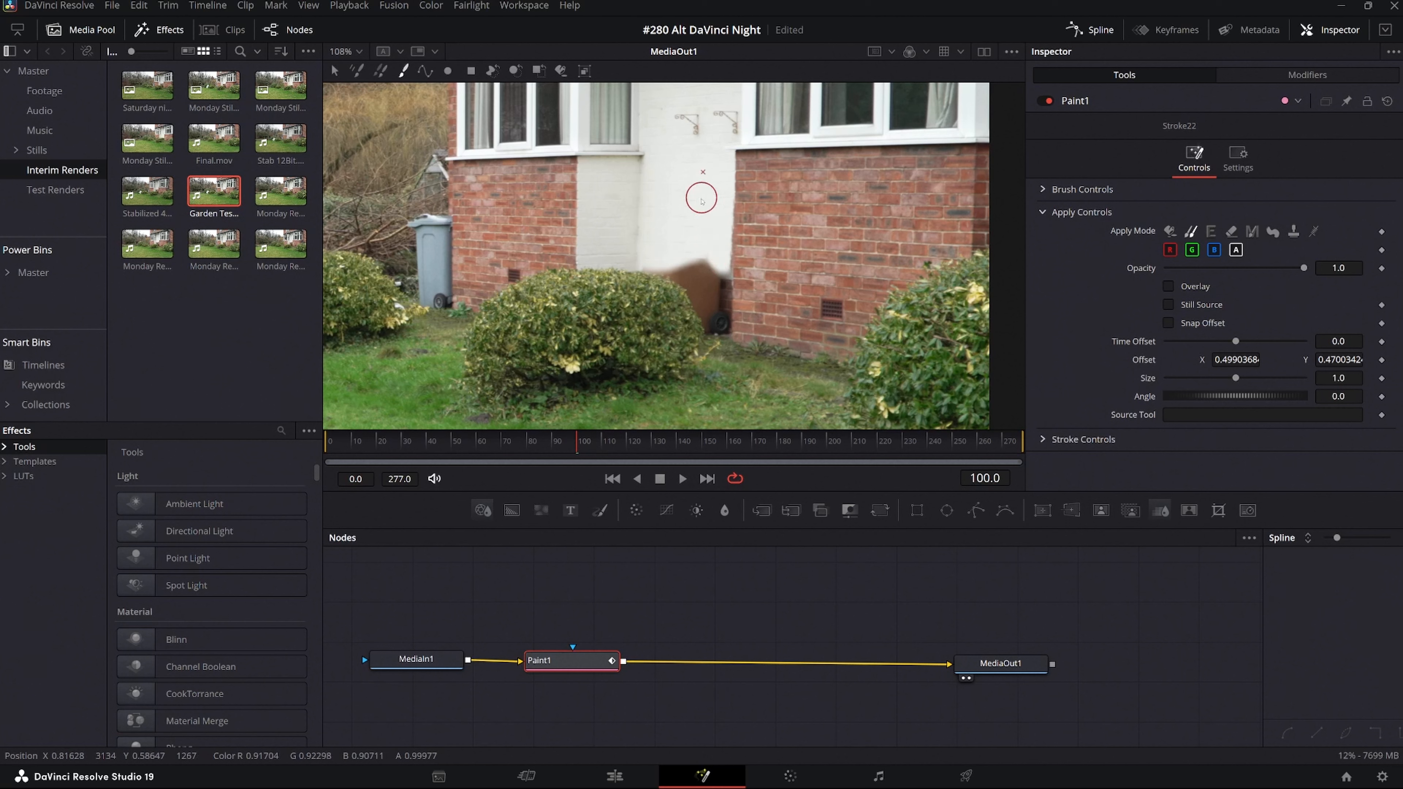
{"action": "left_click_drag", "start_coordinate": [723, 195], "coordinate": [723, 228]}
{"action": "left_click", "coordinate": [706, 264]}
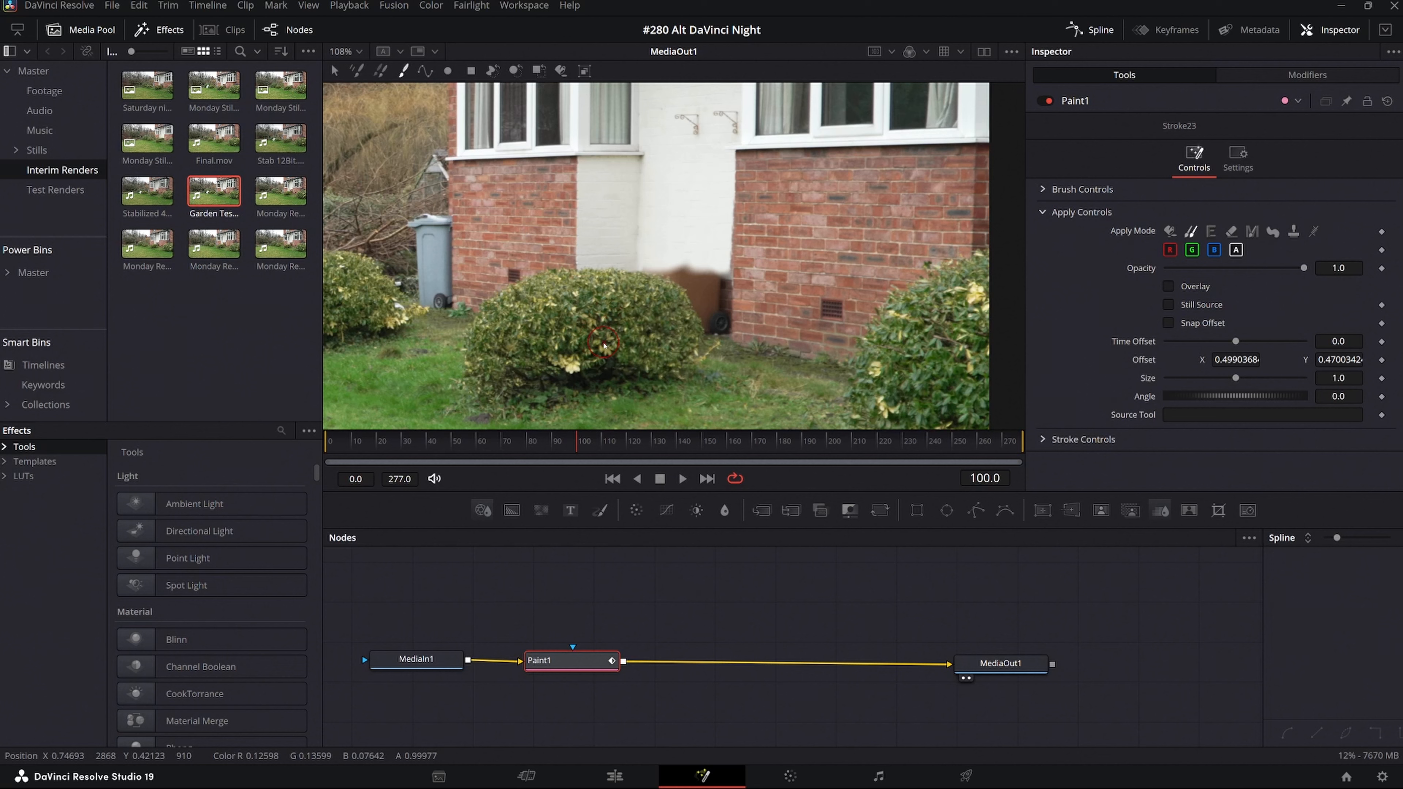
Clone foliage from the middle of the central bush over the remaining lower part of the brown bin and its wheel.
{"action": "left_click", "coordinate": [604, 343], "text": "alt"}
{"action": "mouse_move", "coordinate": [642, 286]}
{"action": "left_mouse_down"}
{"action": "mouse_move", "coordinate": [700, 260]}
{"action": "mouse_move", "coordinate": [709, 287]}
{"action": "mouse_move", "coordinate": [671, 281]}
{"action": "mouse_move", "coordinate": [710, 301]}
{"action": "mouse_move", "coordinate": [691, 288]}
{"action": "mouse_move", "coordinate": [718, 282]}
{"action": "mouse_move", "coordinate": [723, 307]}
{"action": "mouse_move", "coordinate": [721, 283]}
{"action": "mouse_move", "coordinate": [735, 299]}
{"action": "mouse_move", "coordinate": [731, 313]}
{"action": "mouse_move", "coordinate": [699, 298]}
{"action": "mouse_move", "coordinate": [716, 312]}
{"action": "mouse_move", "coordinate": [704, 325]}
{"action": "mouse_move", "coordinate": [701, 299]}
{"action": "mouse_move", "coordinate": [714, 320]}
{"action": "mouse_move", "coordinate": [738, 304]}
{"action": "mouse_move", "coordinate": [722, 268]}
{"action": "mouse_move", "coordinate": [666, 248]}
{"action": "mouse_move", "coordinate": [647, 269]}
{"action": "mouse_move", "coordinate": [705, 247]}
{"action": "mouse_move", "coordinate": [725, 259]}
{"action": "left_mouse_up"}
{"action": "left_click", "coordinate": [683, 253]}
{"action": "left_click_drag", "start_coordinate": [724, 280], "coordinate": [728, 304]}
{"action": "left_click", "coordinate": [723, 323]}
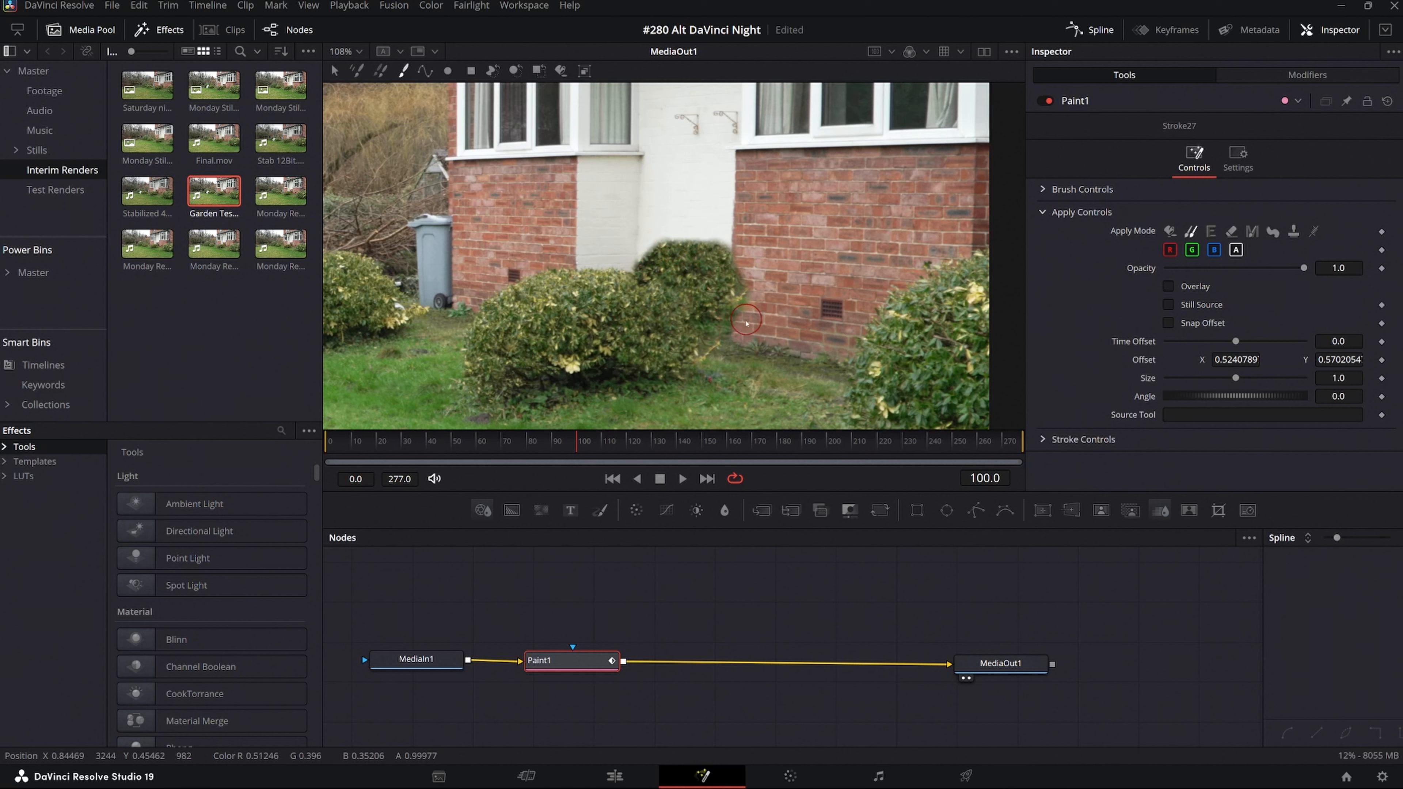
{"action": "left_click", "coordinate": [725, 337]}
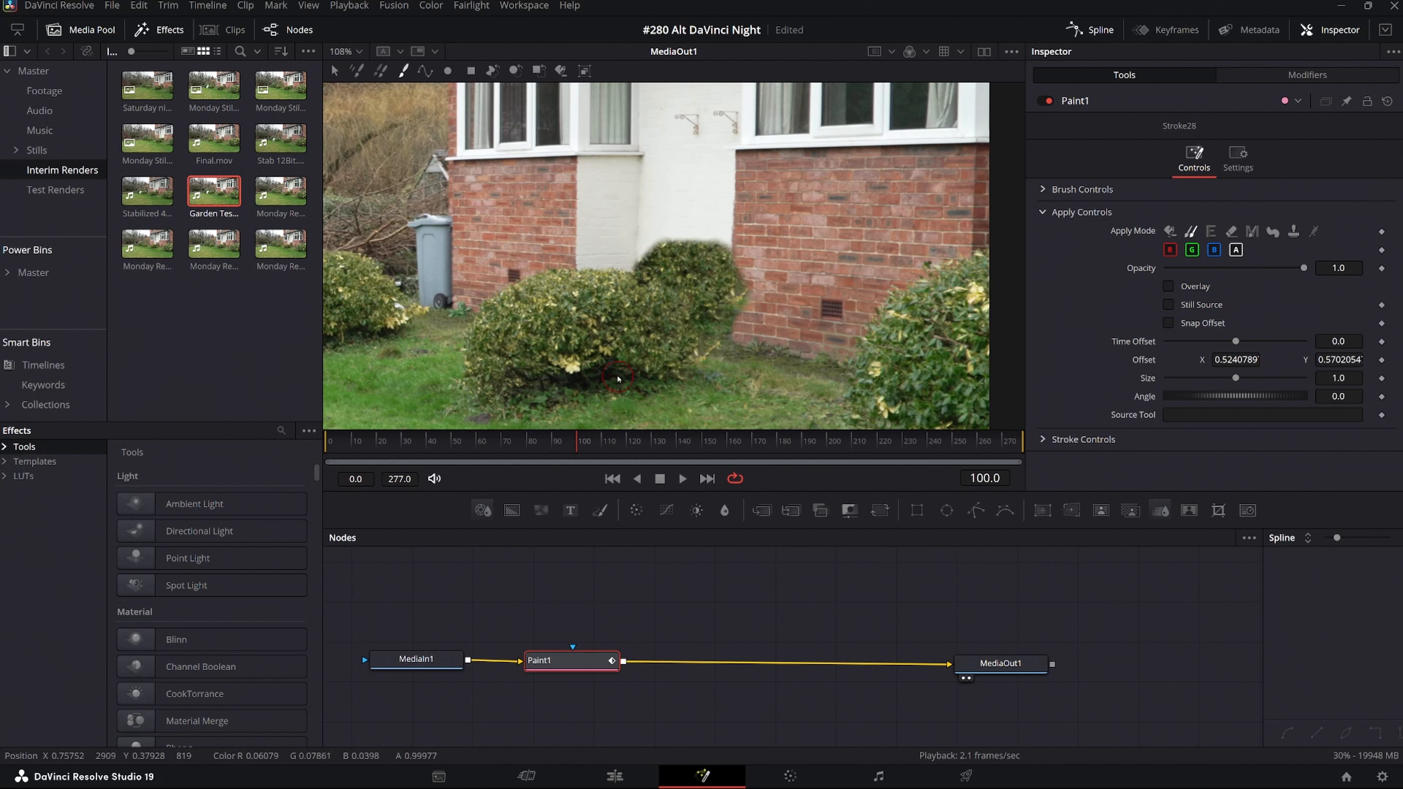
Touch up the base and top of the cloned bush with samples from the dark bush base and nearby foliage.
{"action": "left_click", "coordinate": [611, 376], "text": "alt"}
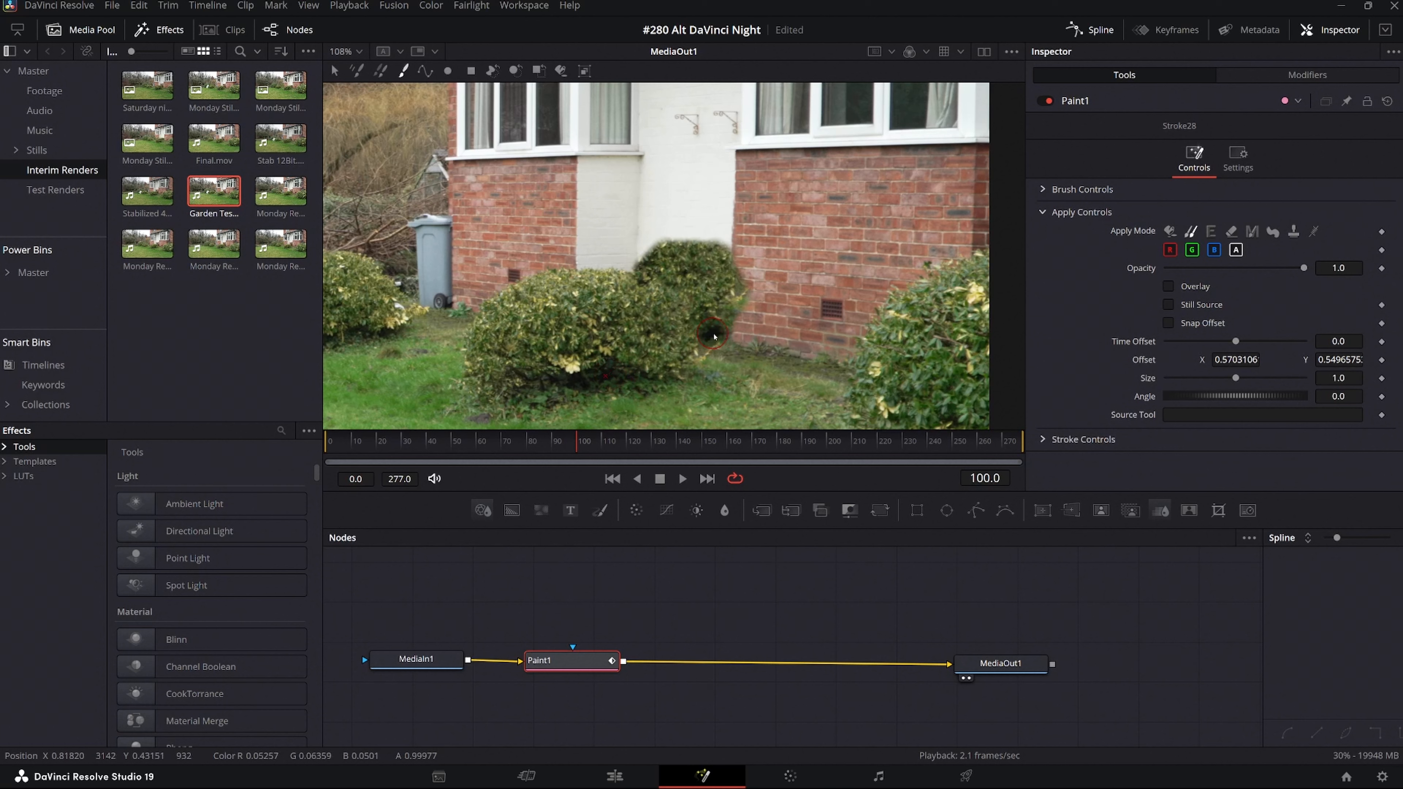
{"action": "mouse_move", "coordinate": [721, 327]}
{"action": "left_mouse_down"}
{"action": "mouse_move", "coordinate": [684, 351]}
{"action": "mouse_move", "coordinate": [667, 394]}
{"action": "left_mouse_up"}
{"action": "left_click", "coordinate": [536, 334], "text": "alt"}
{"action": "left_click_drag", "start_coordinate": [682, 346], "coordinate": [694, 335]}
{"action": "left_click", "coordinate": [700, 280], "text": "alt"}
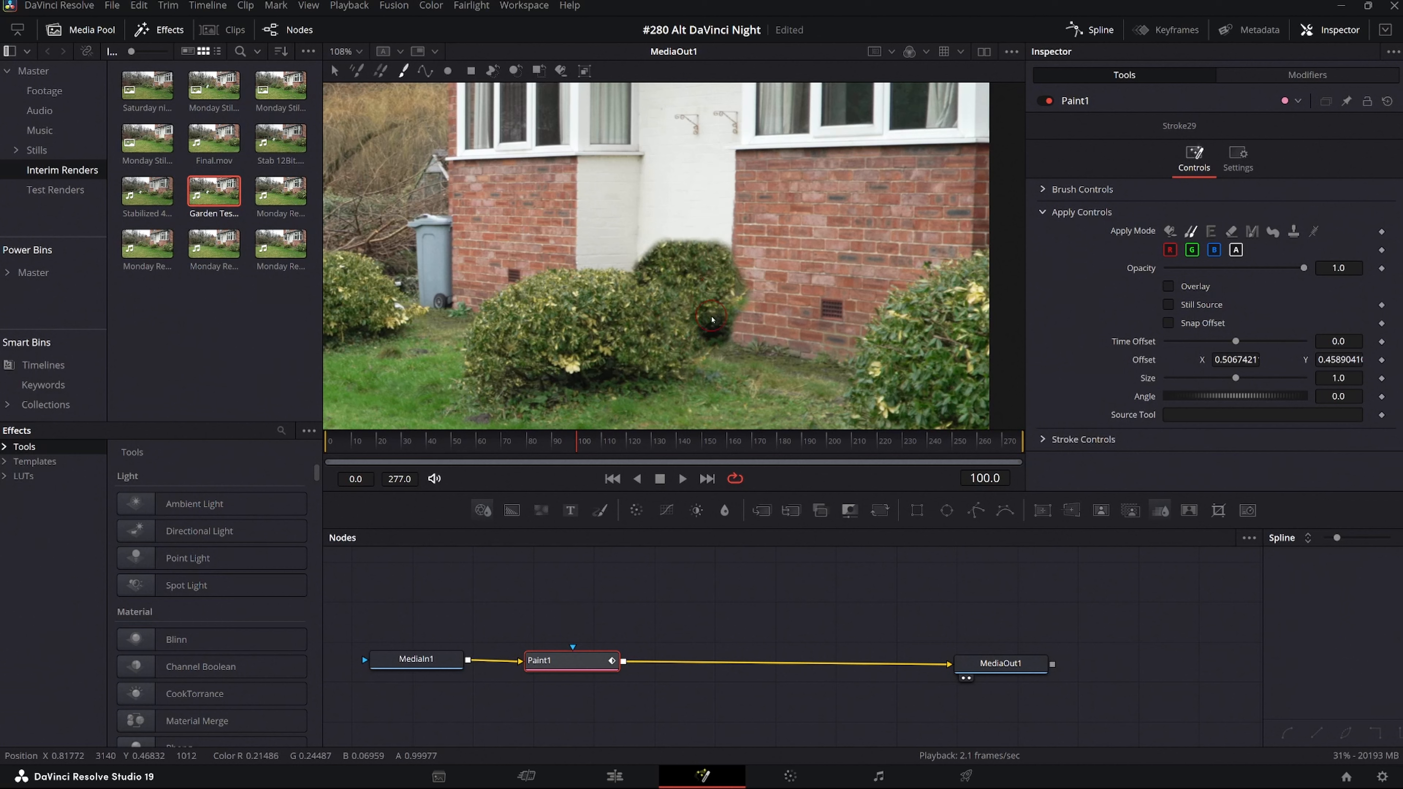
{"action": "left_click_drag", "start_coordinate": [701, 319], "coordinate": [720, 309]}
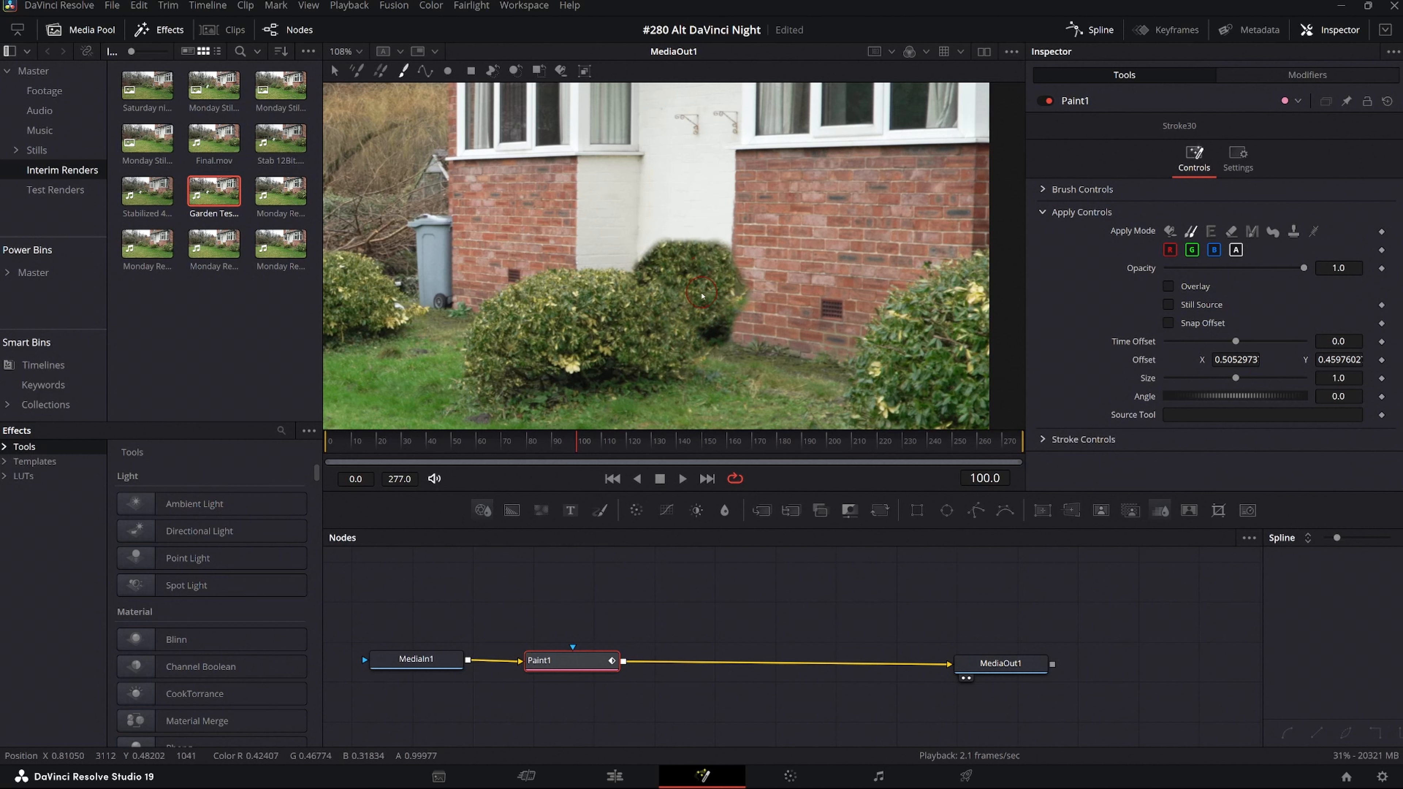
{"action": "left_click", "coordinate": [698, 275], "text": "alt"}
{"action": "left_click_drag", "start_coordinate": [683, 249], "coordinate": [676, 251]}
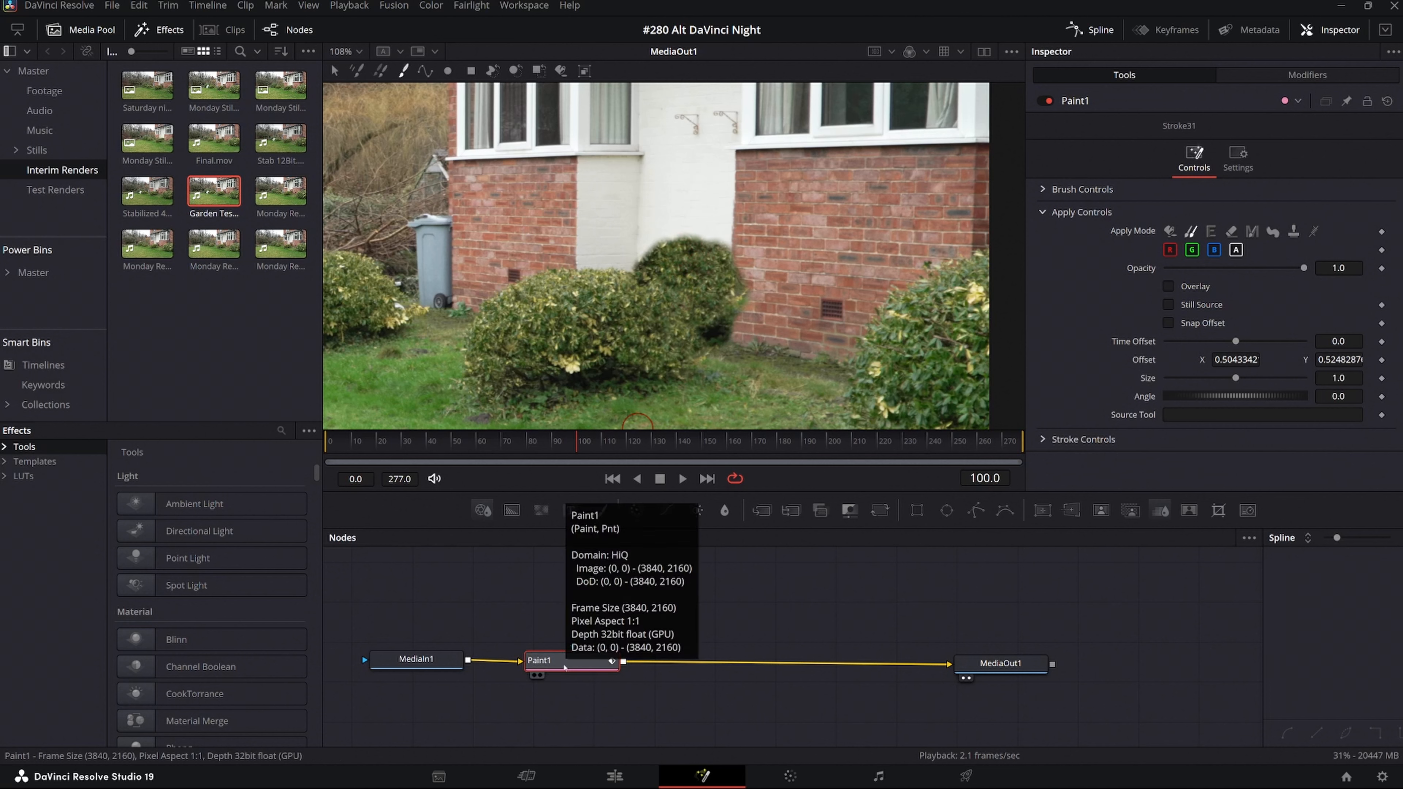
Move the Paint node above the MediaIn–MediaOut line and add a Time Speed node after it.
{"action": "left_click_drag", "start_coordinate": [565, 667], "coordinate": [567, 597]}
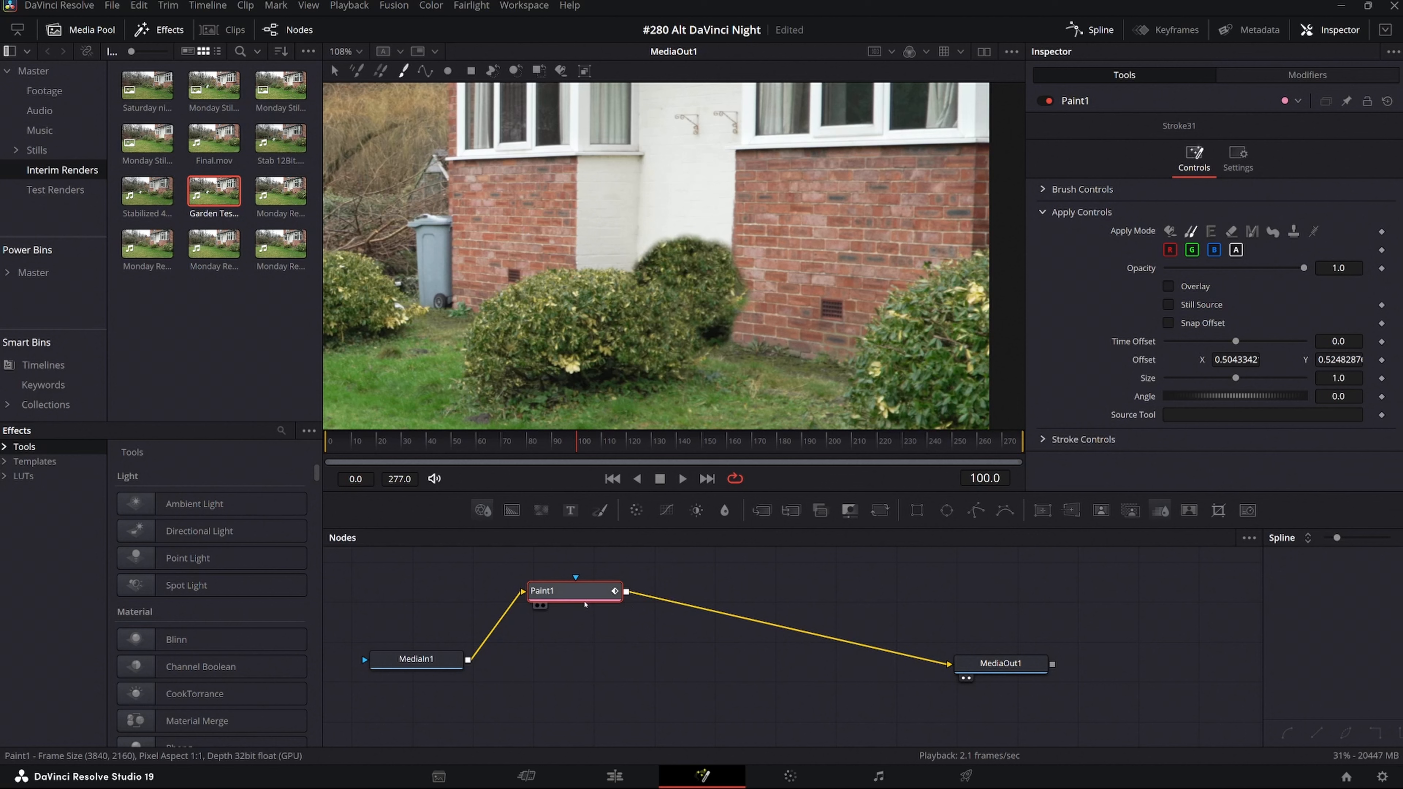
{"action": "left_click_drag", "start_coordinate": [583, 596], "coordinate": [564, 603]}
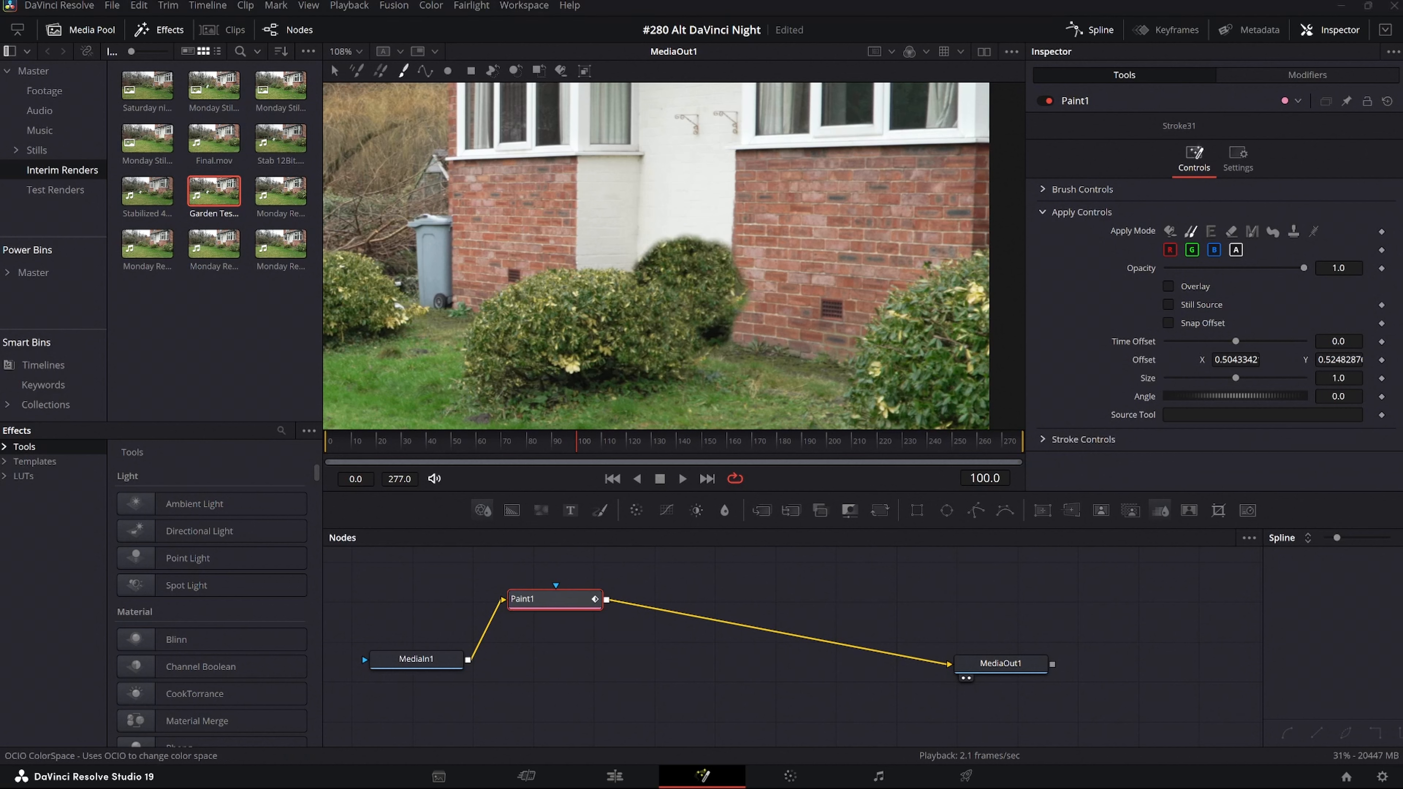
{"action": "key", "text": "shift+space"}
{"action": "type", "text": "Paint"}
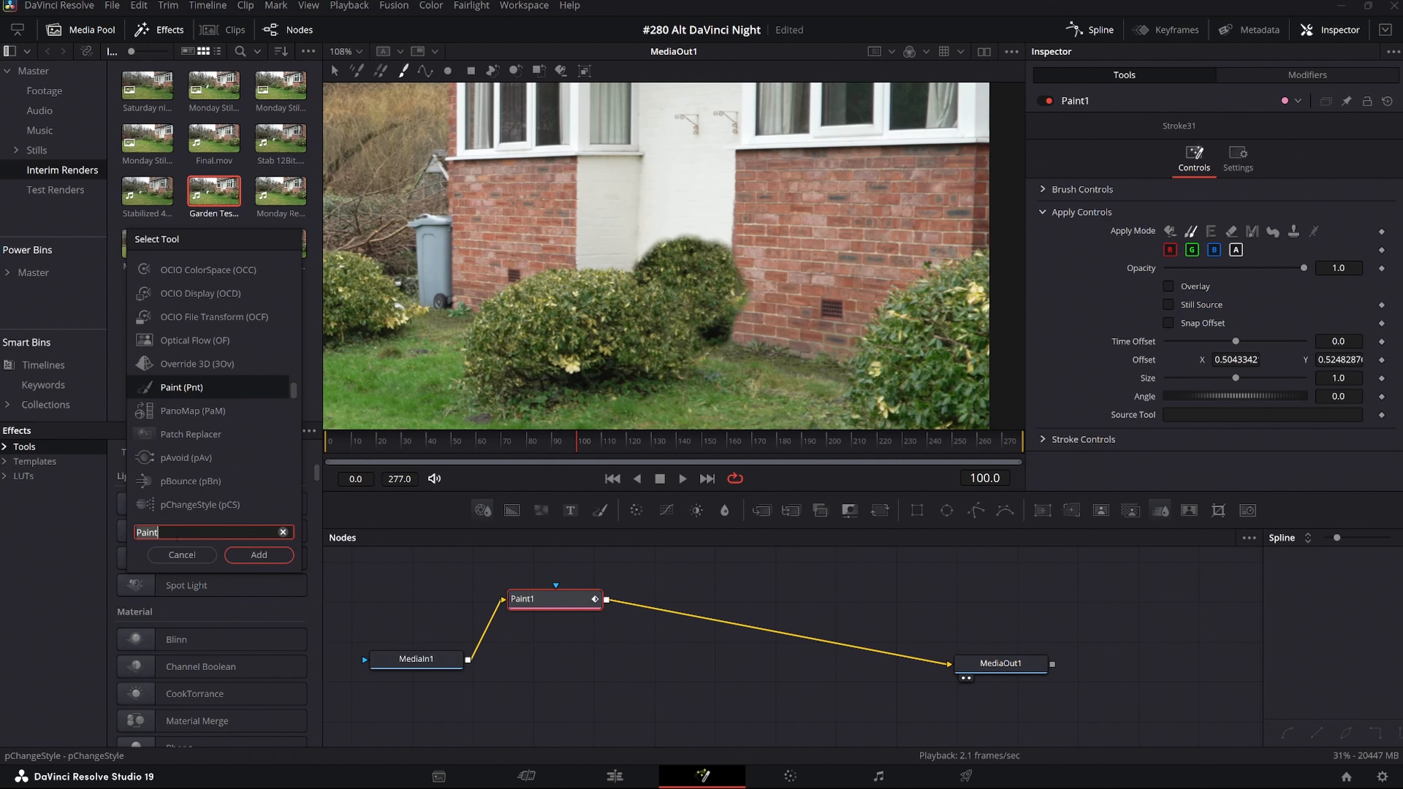
{"action": "key", "text": "BackSpace"}
{"action": "key", "text": "BackSpace"}
{"action": "key", "text": "BackSpace"}
{"action": "key", "text": "BackSpace"}
{"action": "key", "text": "BackSpace"}
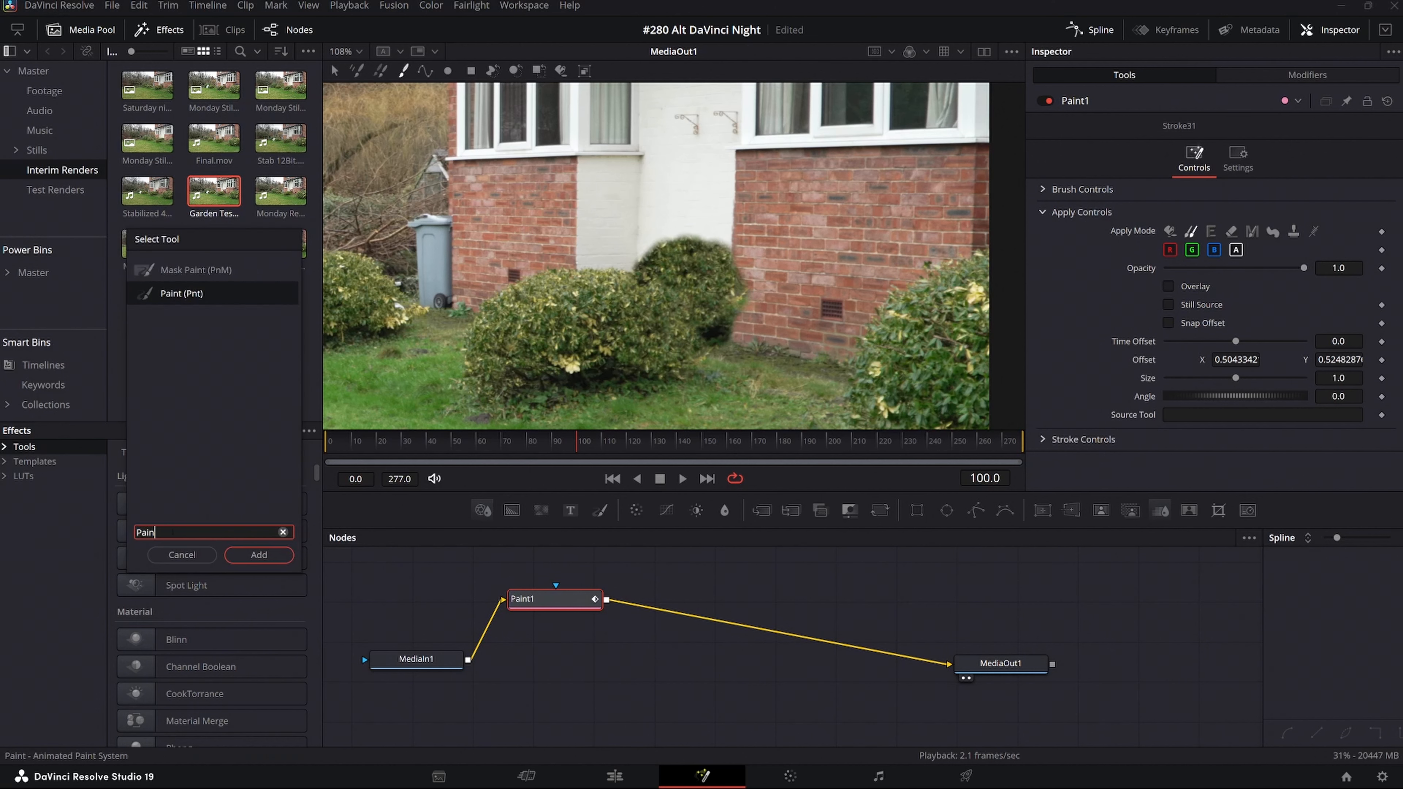
{"action": "type", "text": "time"}
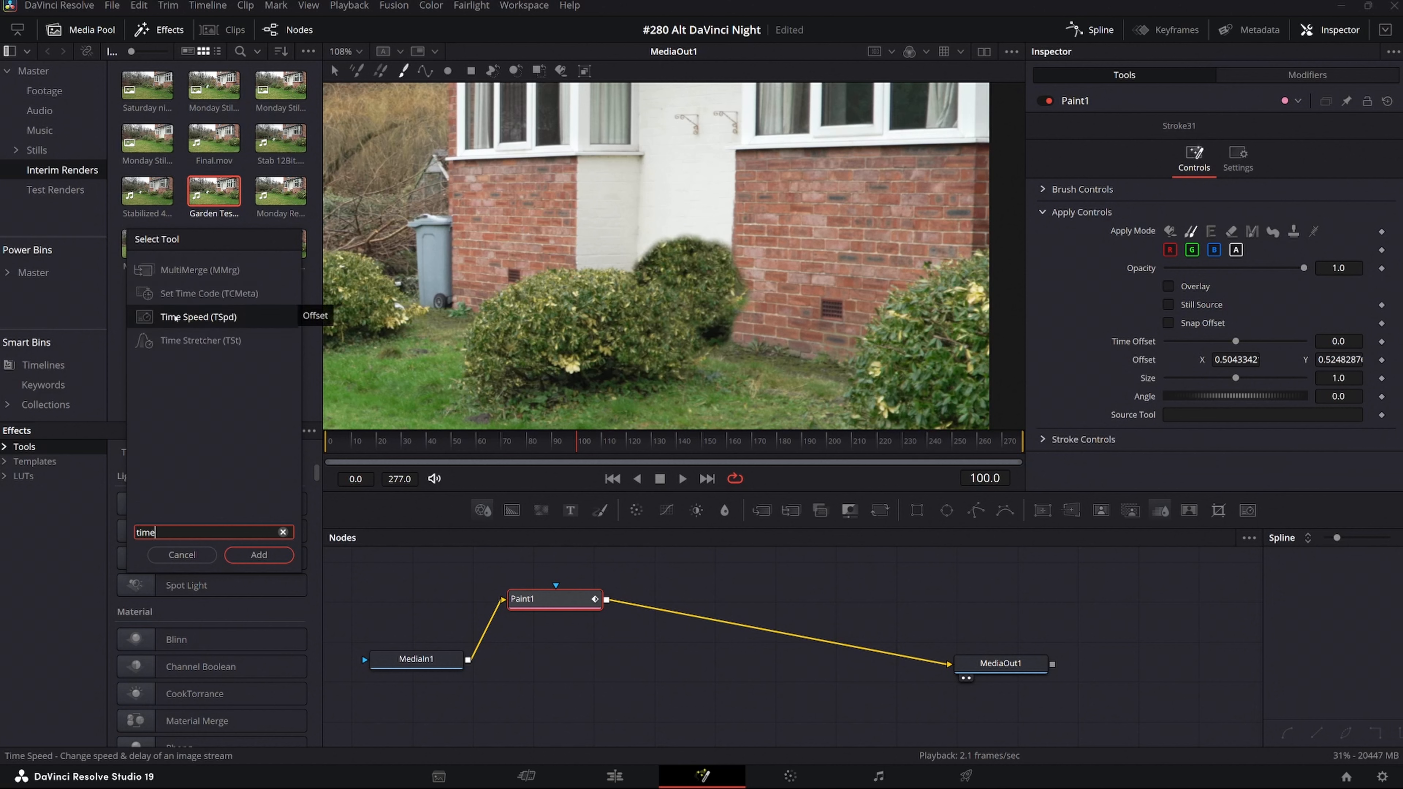
{"action": "left_click", "coordinate": [175, 318]}
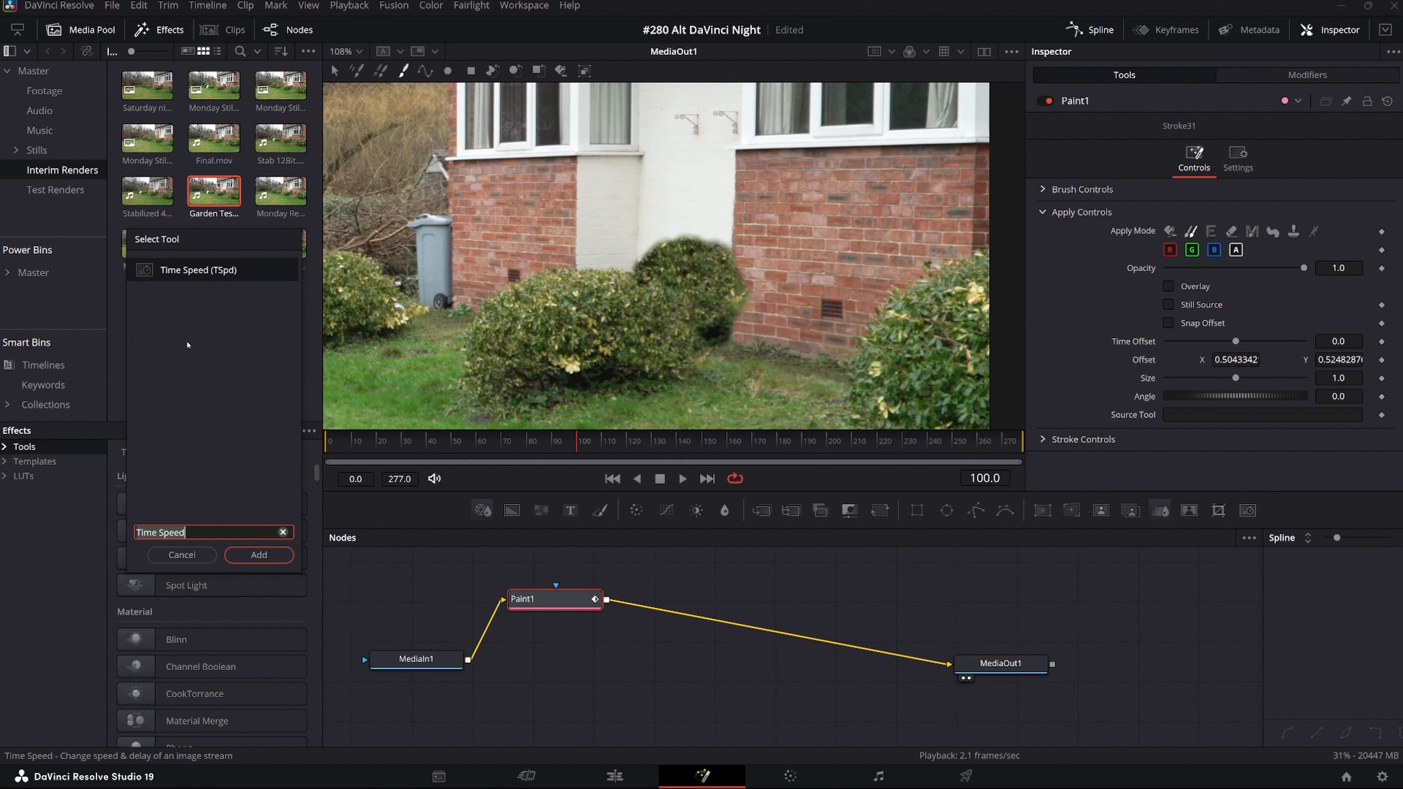
{"action": "left_click", "coordinate": [259, 555]}
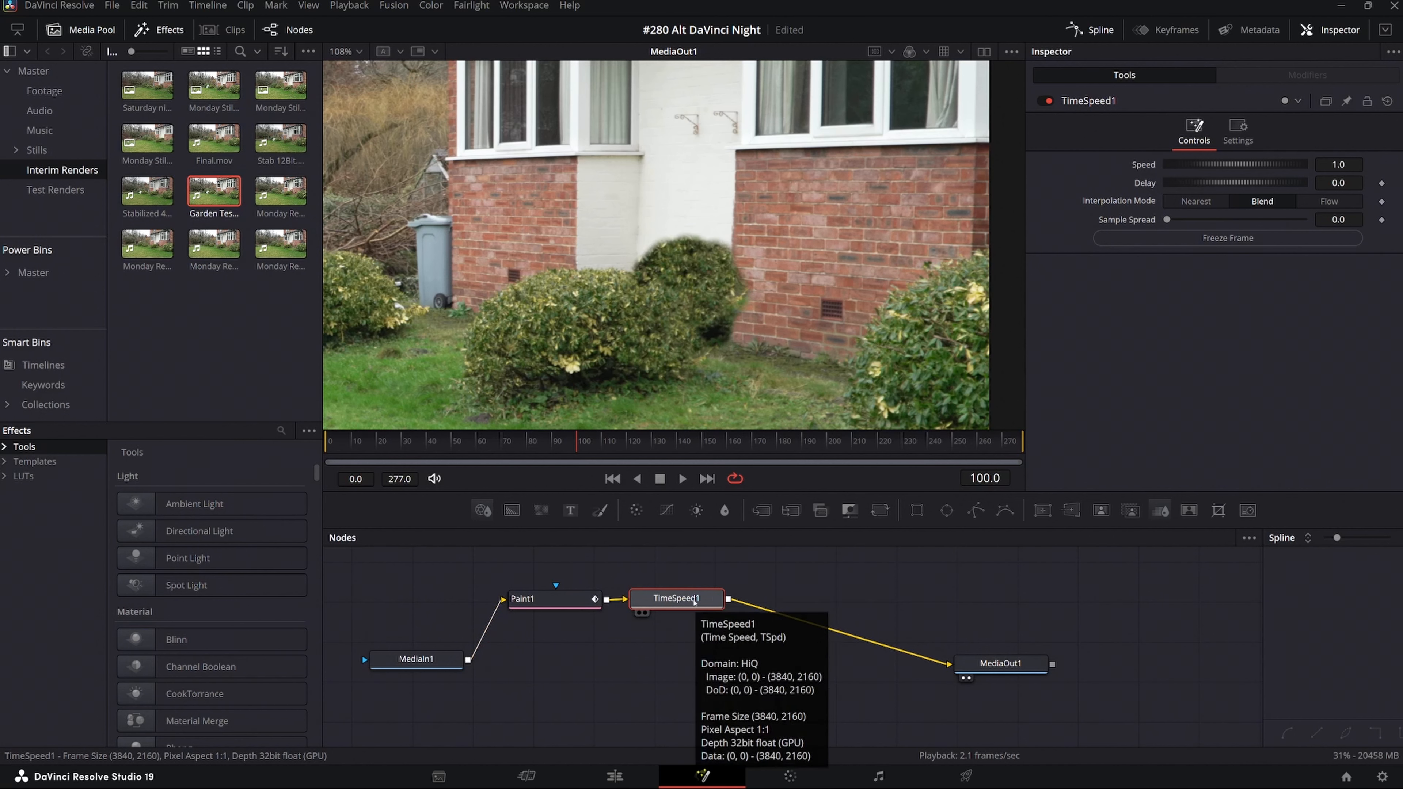
{"action": "left_click_drag", "start_coordinate": [692, 606], "coordinate": [694, 607]}
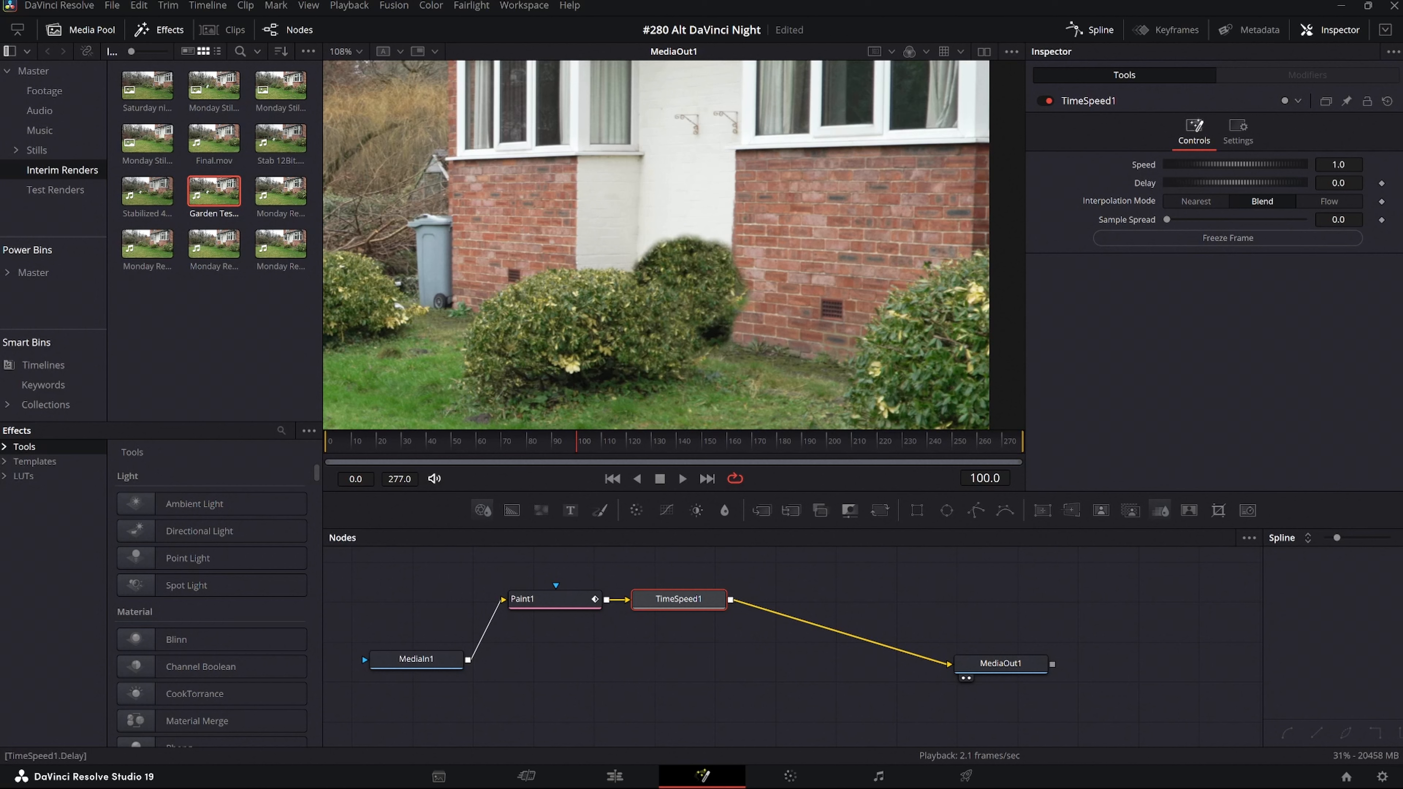
Hold the painted frame in the Time Speed node by setting its delay to 100 and its speed to 0.
{"action": "left_click_drag", "start_coordinate": [1235, 182], "coordinate": [1215, 182]}
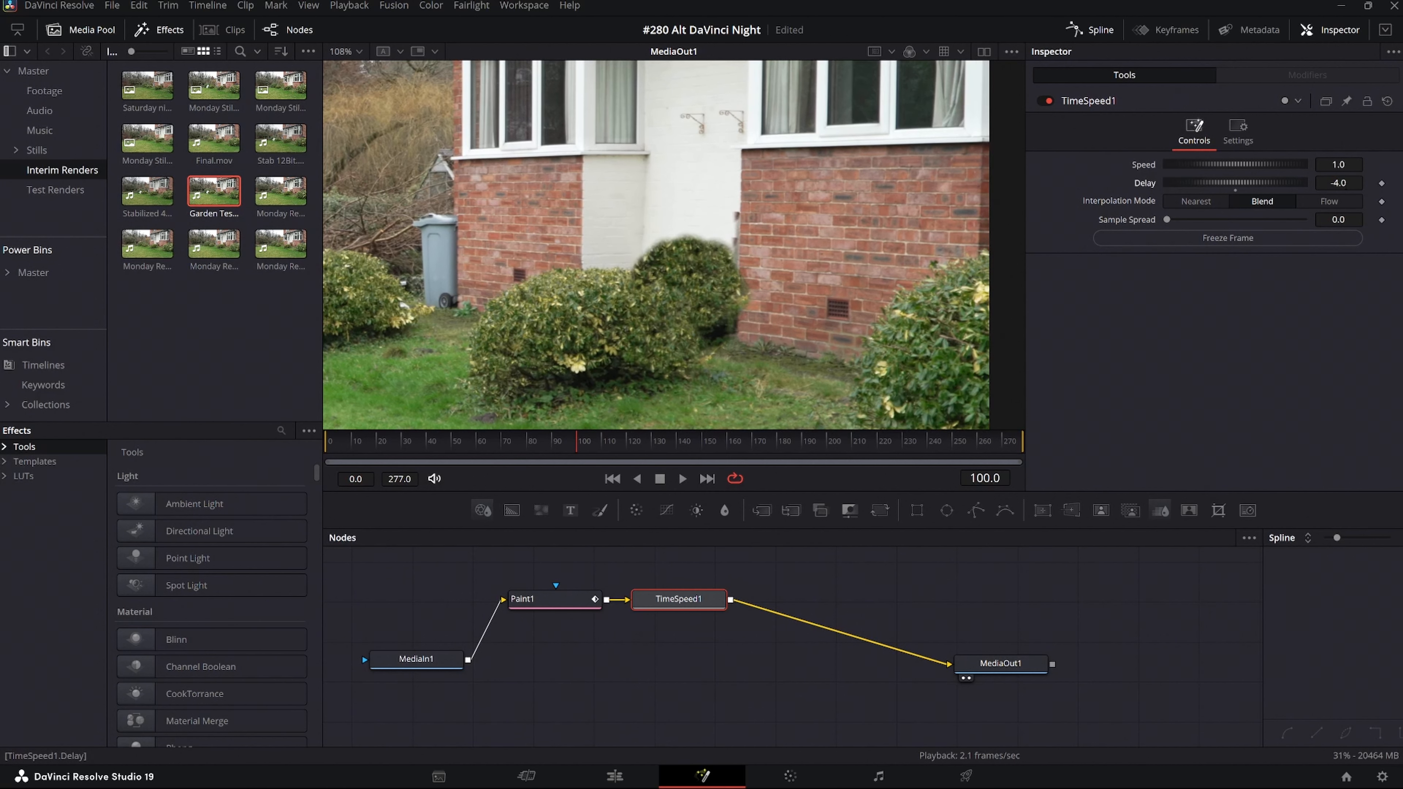
{"action": "left_click", "coordinate": [1346, 183]}
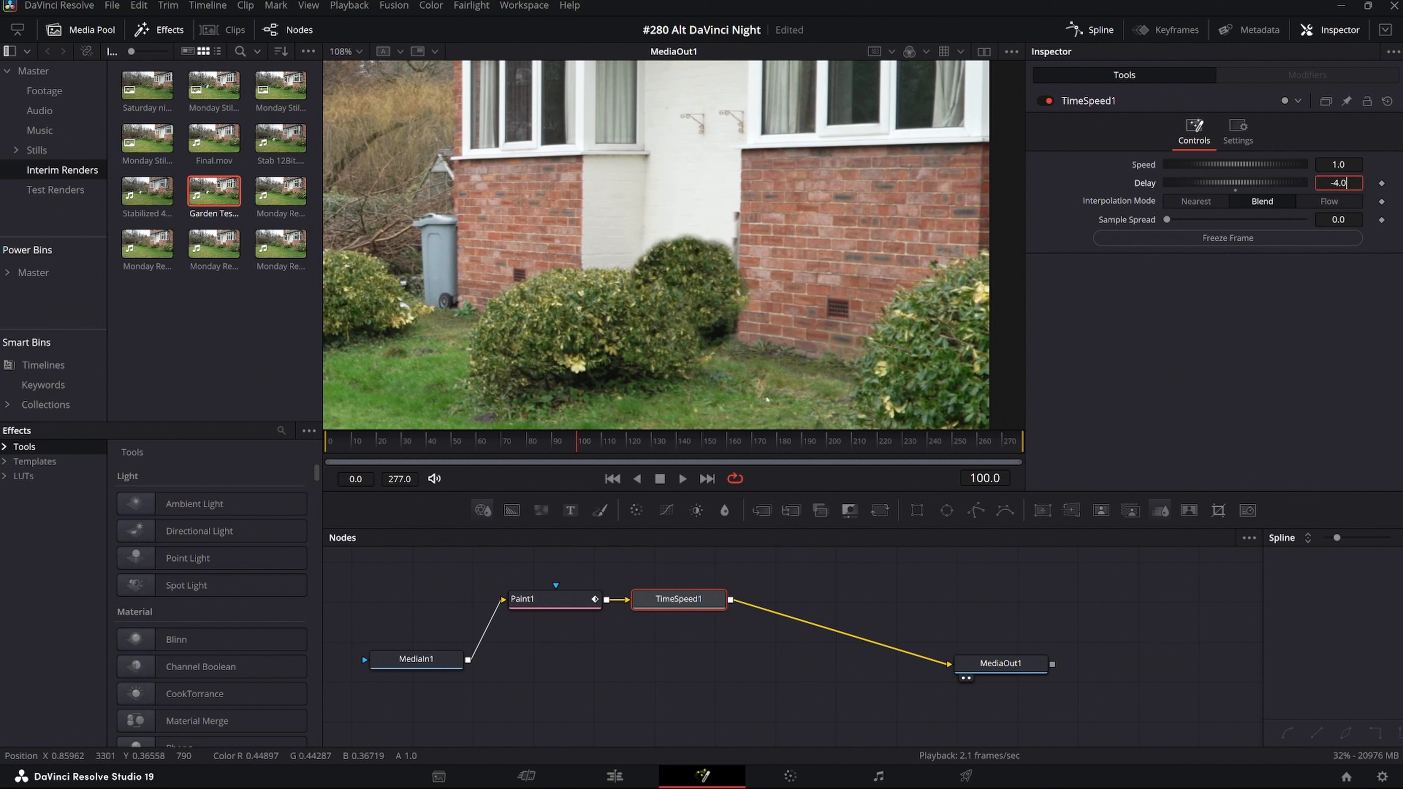
{"action": "key", "text": "BackSpace"}
{"action": "key", "text": "BackSpace"}
{"action": "key", "text": "BackSpace"}
{"action": "key", "text": "BackSpace"}
{"action": "type", "text": "100"}
{"action": "left_click", "coordinate": [1345, 164]}
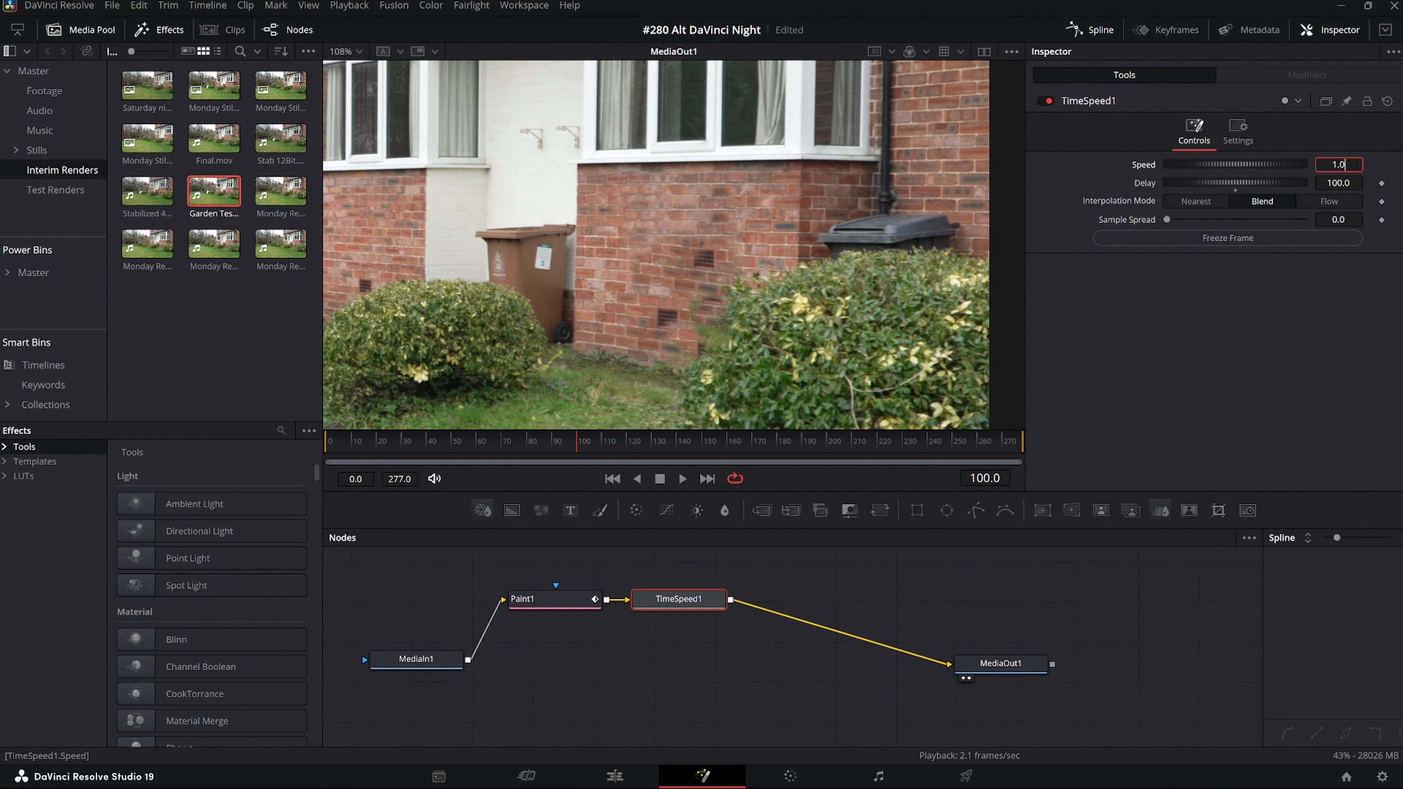
{"action": "key", "text": "BackSpace"}
{"action": "key", "text": "BackSpace"}
{"action": "key", "text": "BackSpace"}
{"action": "type", "text": "0"}
{"action": "key", "text": "Return"}
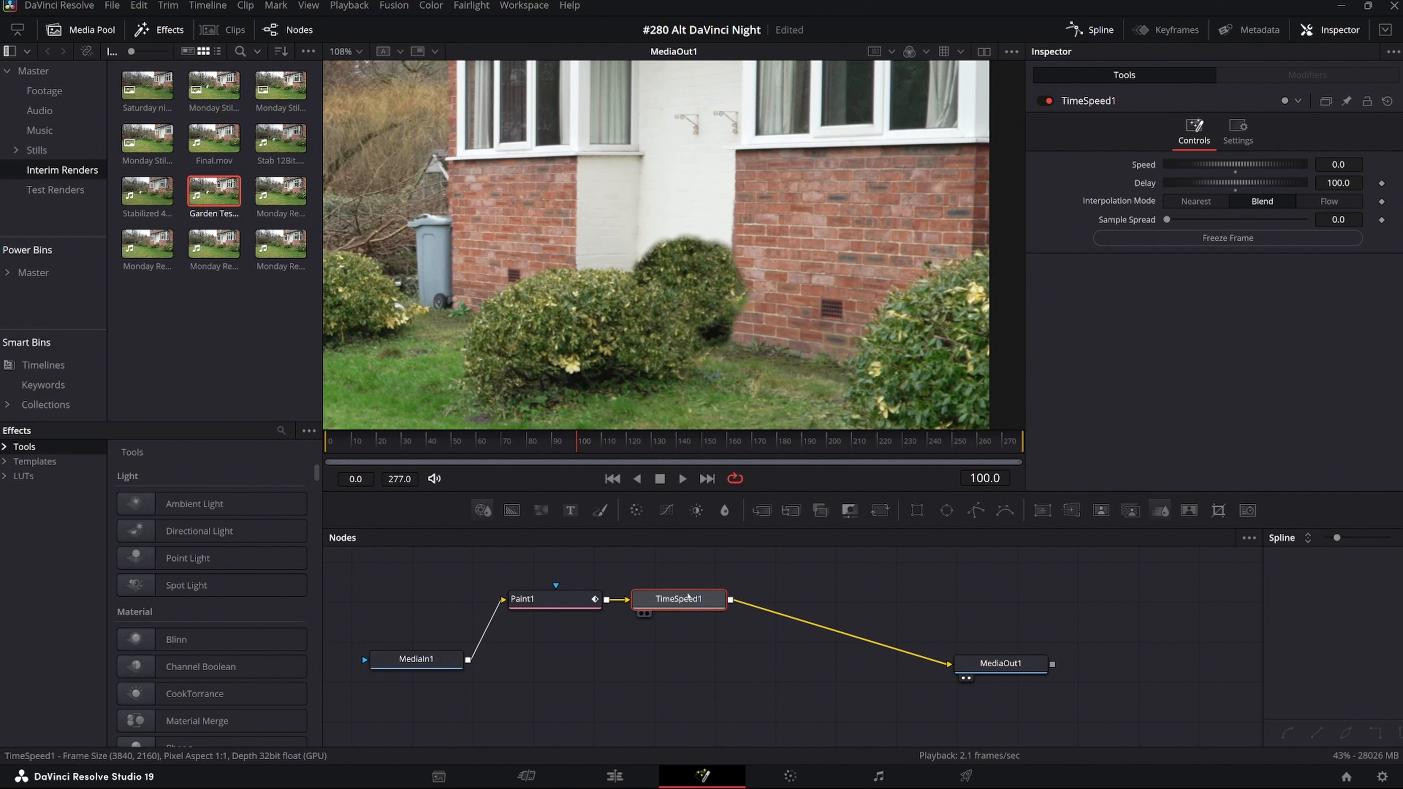
Line up the Paint and Time Speed nodes higher in the node graph and disconnect Time Speed from MediaOut.
{"action": "left_click_drag", "start_coordinate": [677, 610], "coordinate": [677, 603]}
{"action": "left_click", "coordinate": [571, 601]}
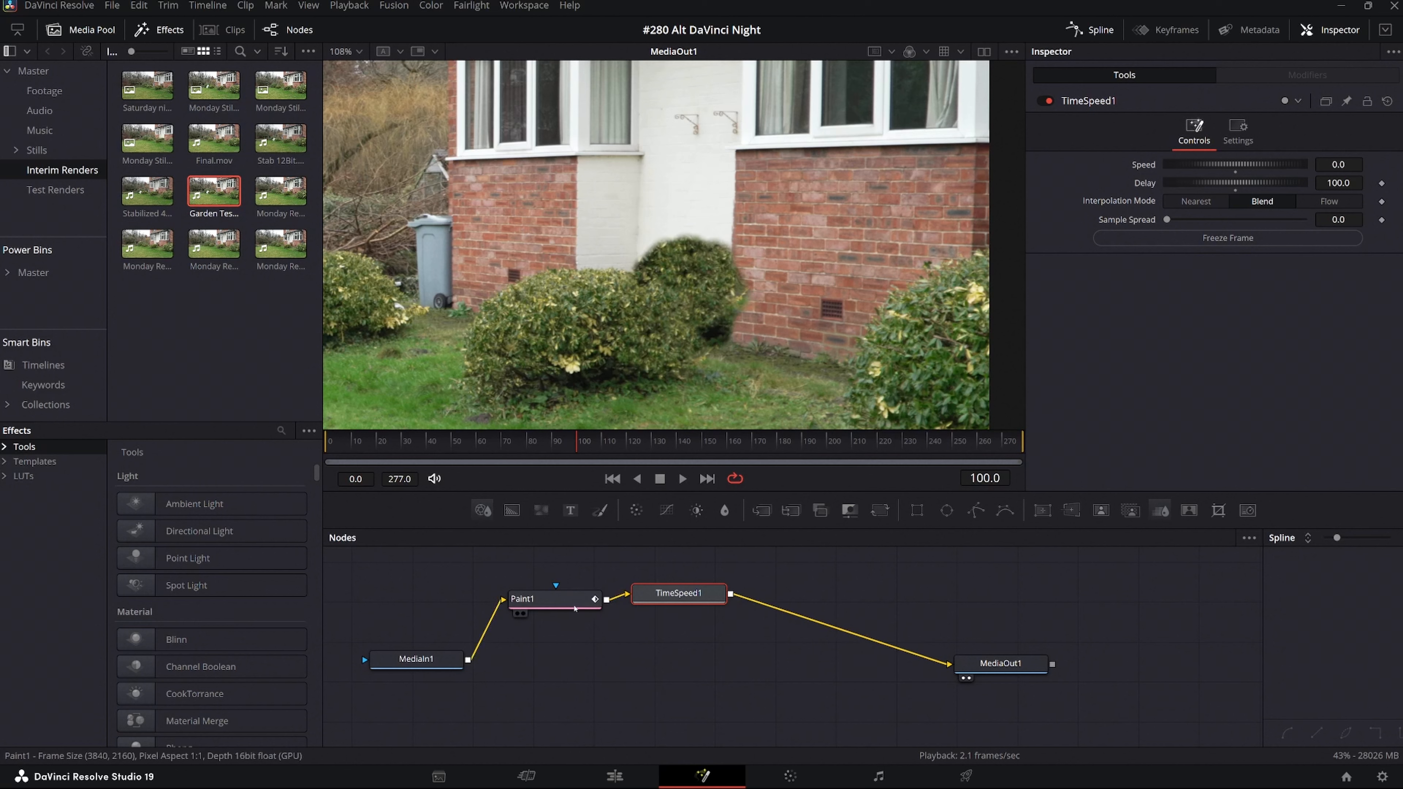
{"action": "left_click_drag", "start_coordinate": [571, 601], "coordinate": [573, 591]}
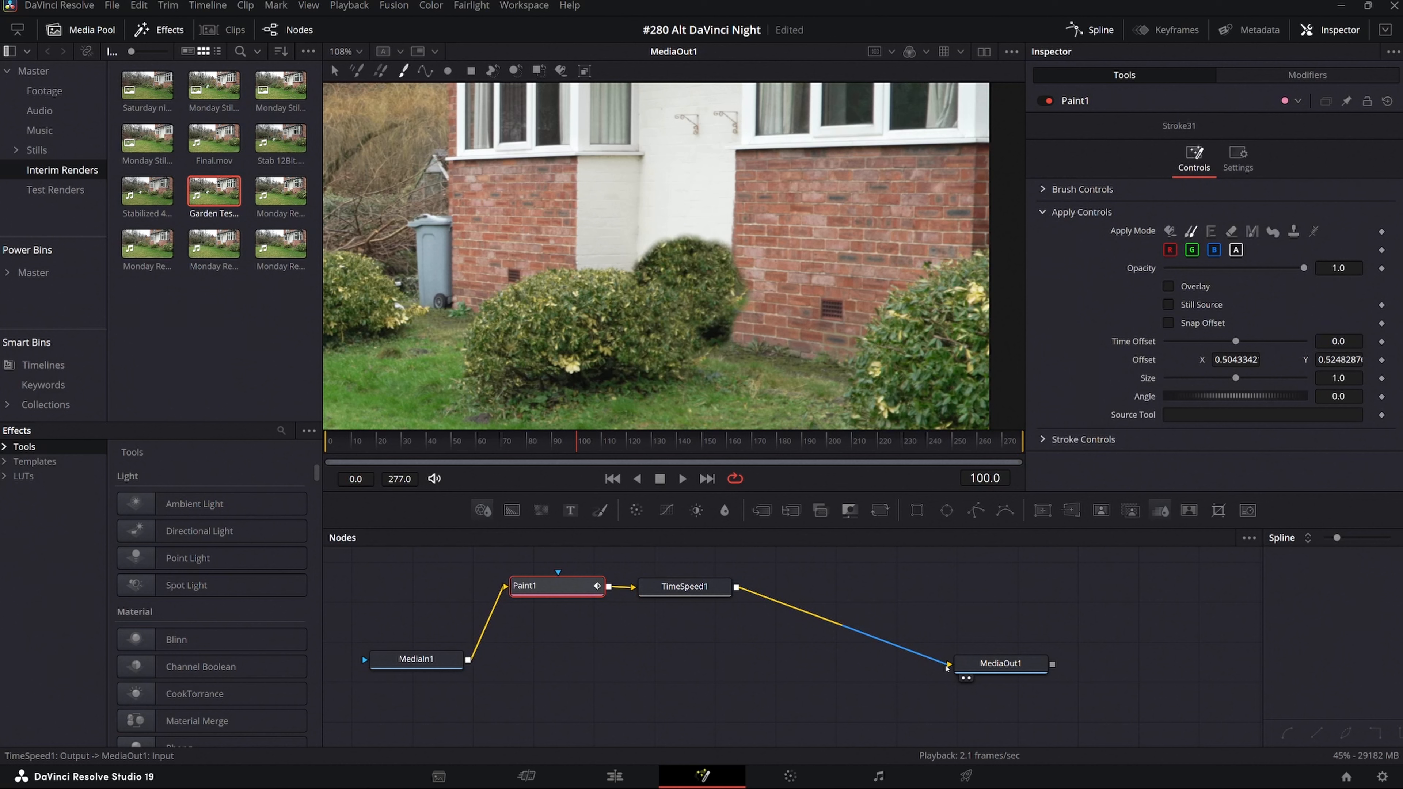
{"action": "left_click_drag", "start_coordinate": [950, 667], "coordinate": [775, 622]}
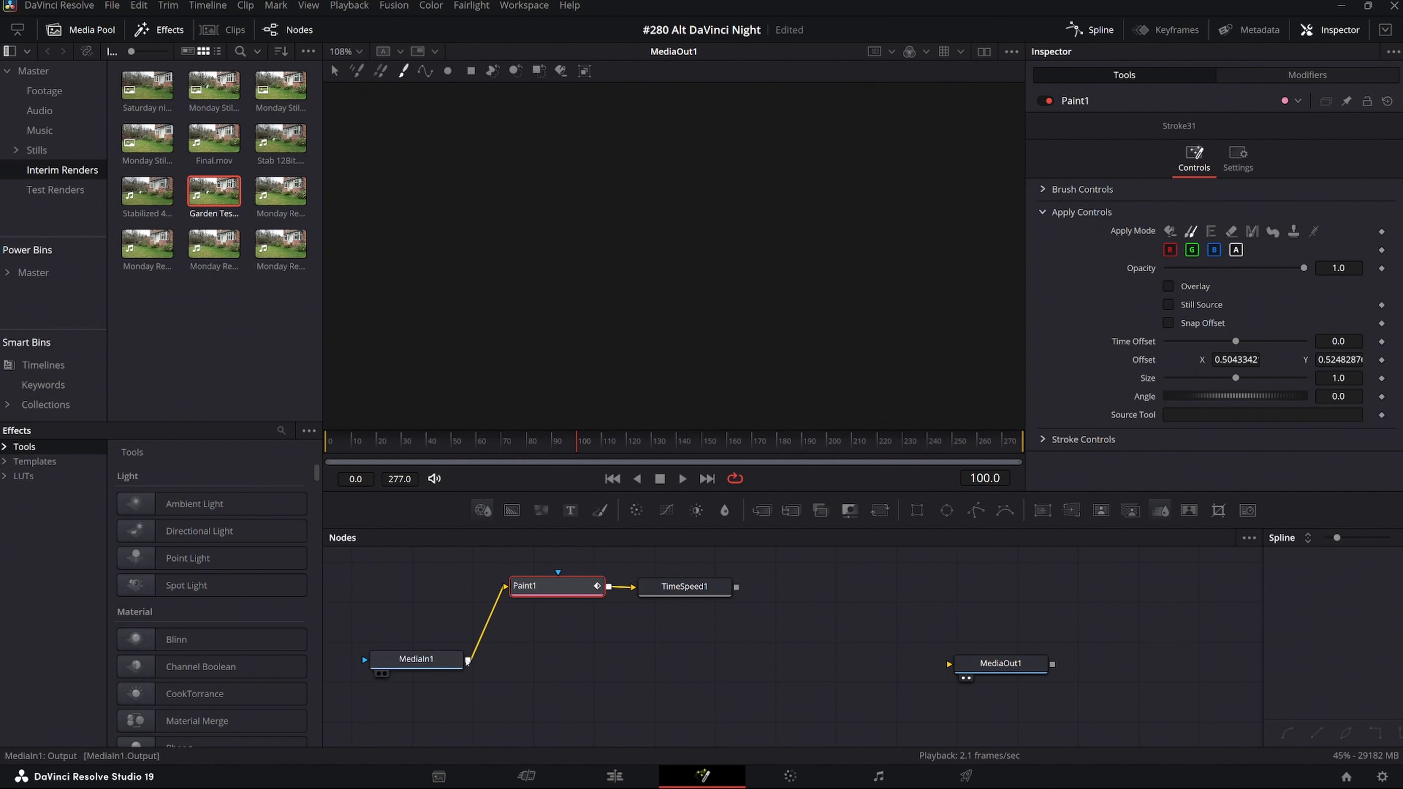
Connect MediaIn directly to MediaOut, insert a Merge node on that line, and tidy the Paint and Time Speed nodes above it.
{"action": "left_click_drag", "start_coordinate": [468, 660], "coordinate": [949, 667]}
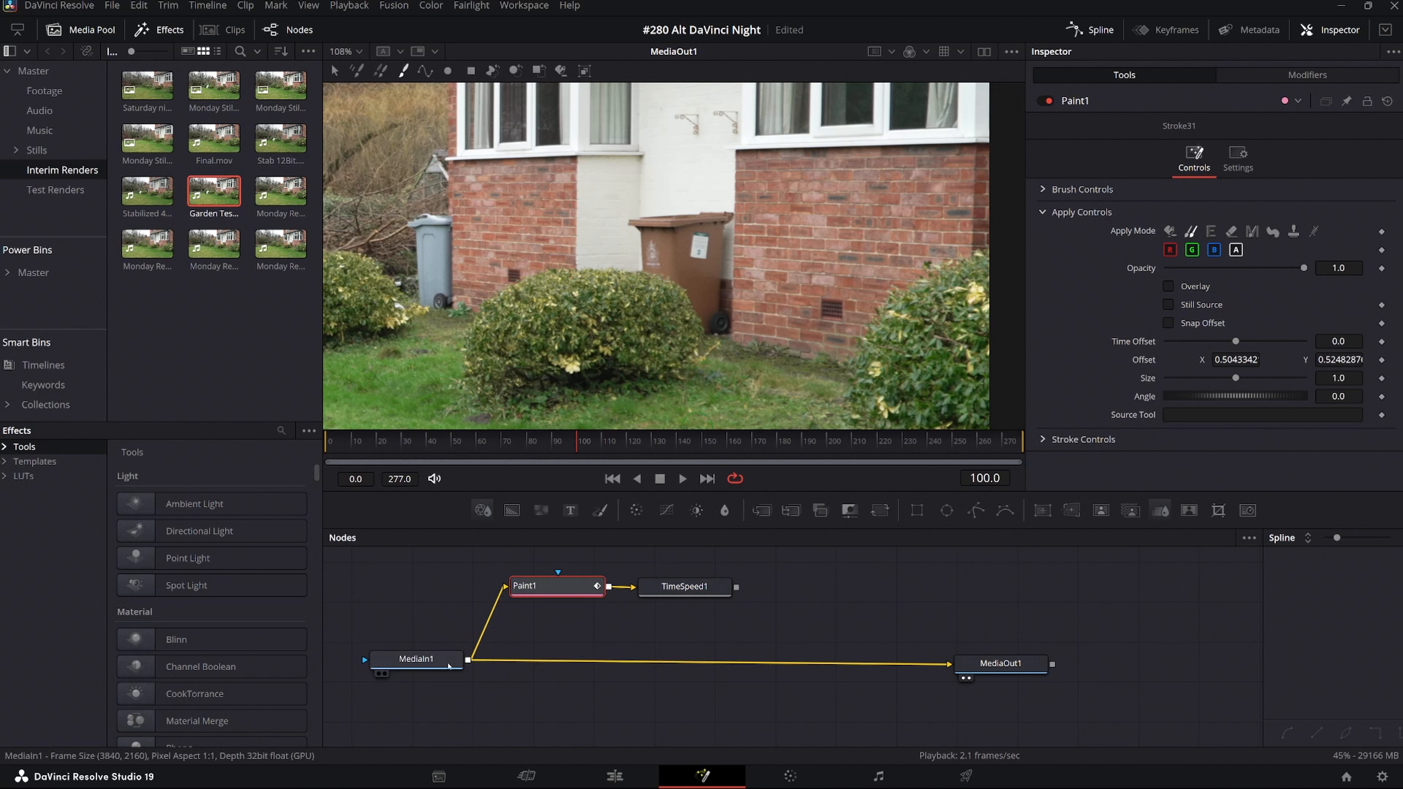
{"action": "left_click", "coordinate": [708, 665]}
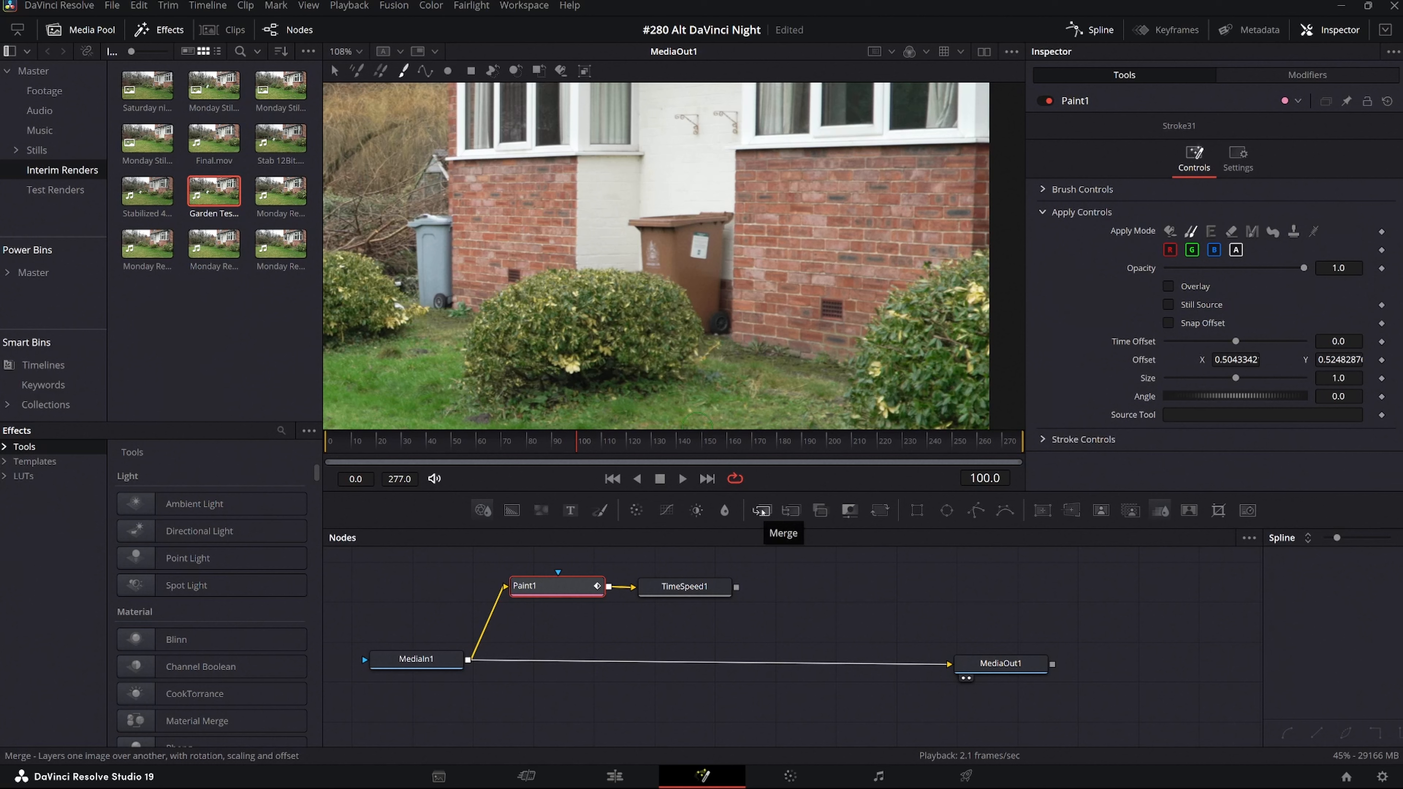
{"action": "left_click_drag", "start_coordinate": [763, 513], "coordinate": [698, 643]}
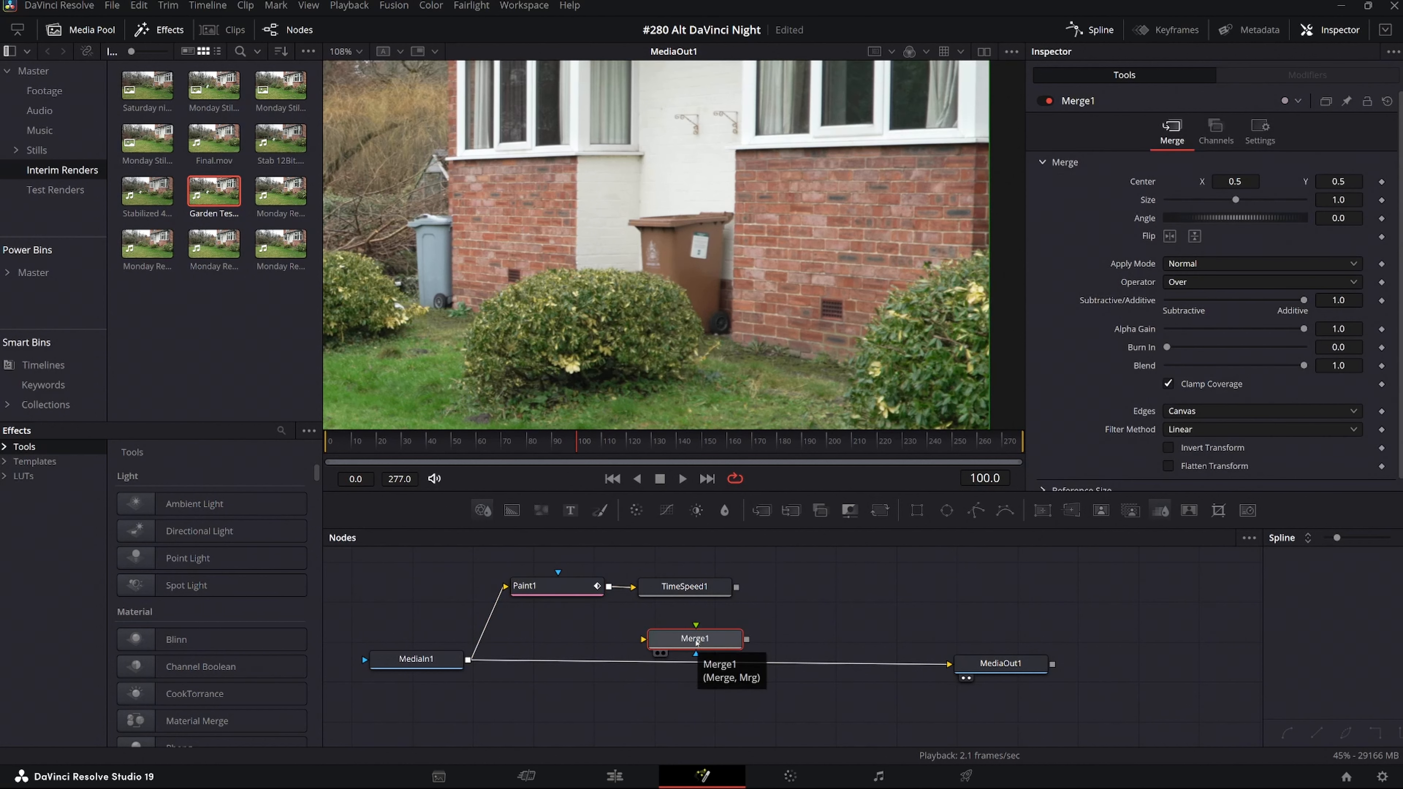
{"action": "mouse_move", "coordinate": [697, 643]}
{"action": "left_mouse_down"}
{"action": "mouse_move", "coordinate": [697, 667]}
{"action": "mouse_move", "coordinate": [708, 635]}
{"action": "mouse_move", "coordinate": [695, 665]}
{"action": "left_mouse_up"}
{"action": "left_click", "coordinate": [586, 585]}
{"action": "left_click_drag", "start_coordinate": [712, 590], "coordinate": [717, 587]}
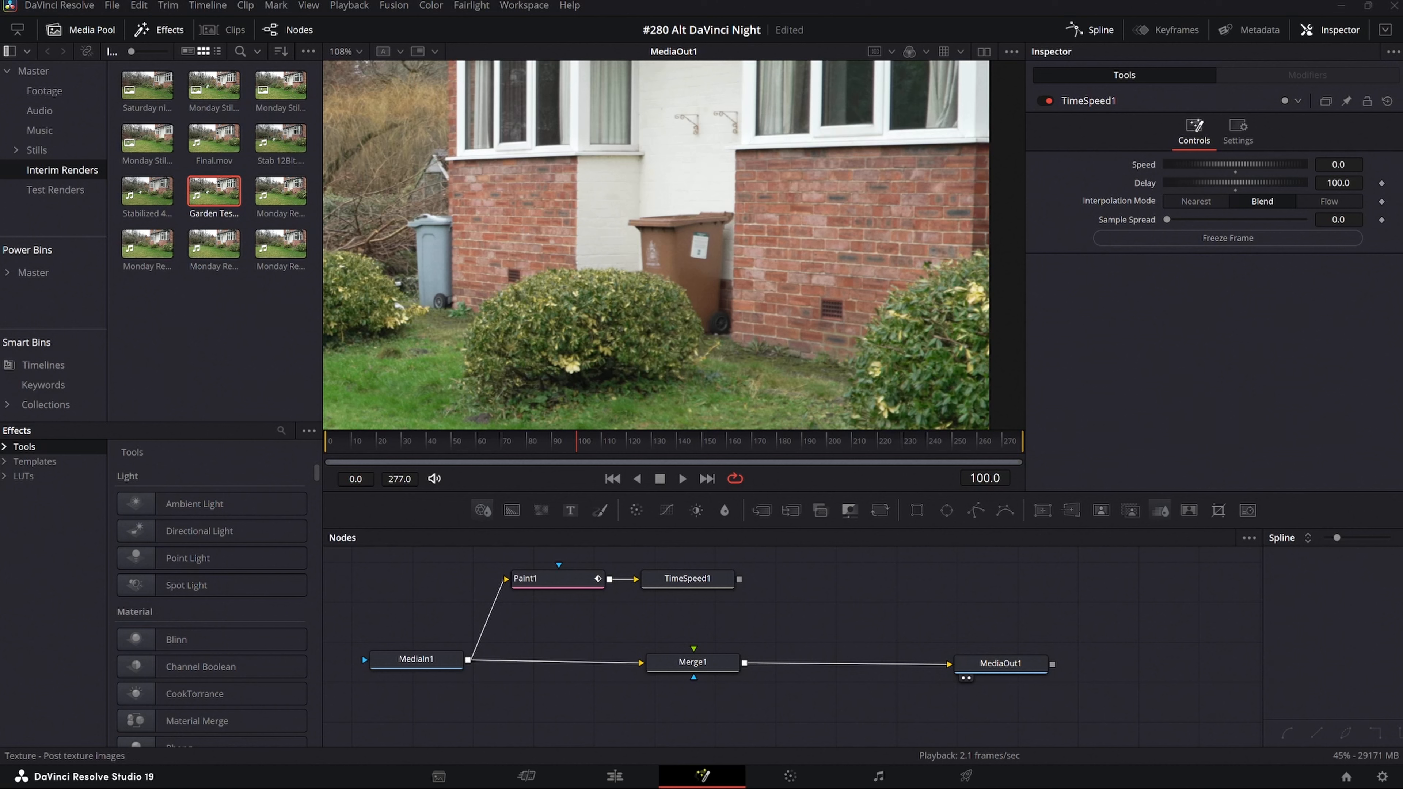
Add a Planar Tracker node to the composition.
{"action": "key", "text": "shift+space"}
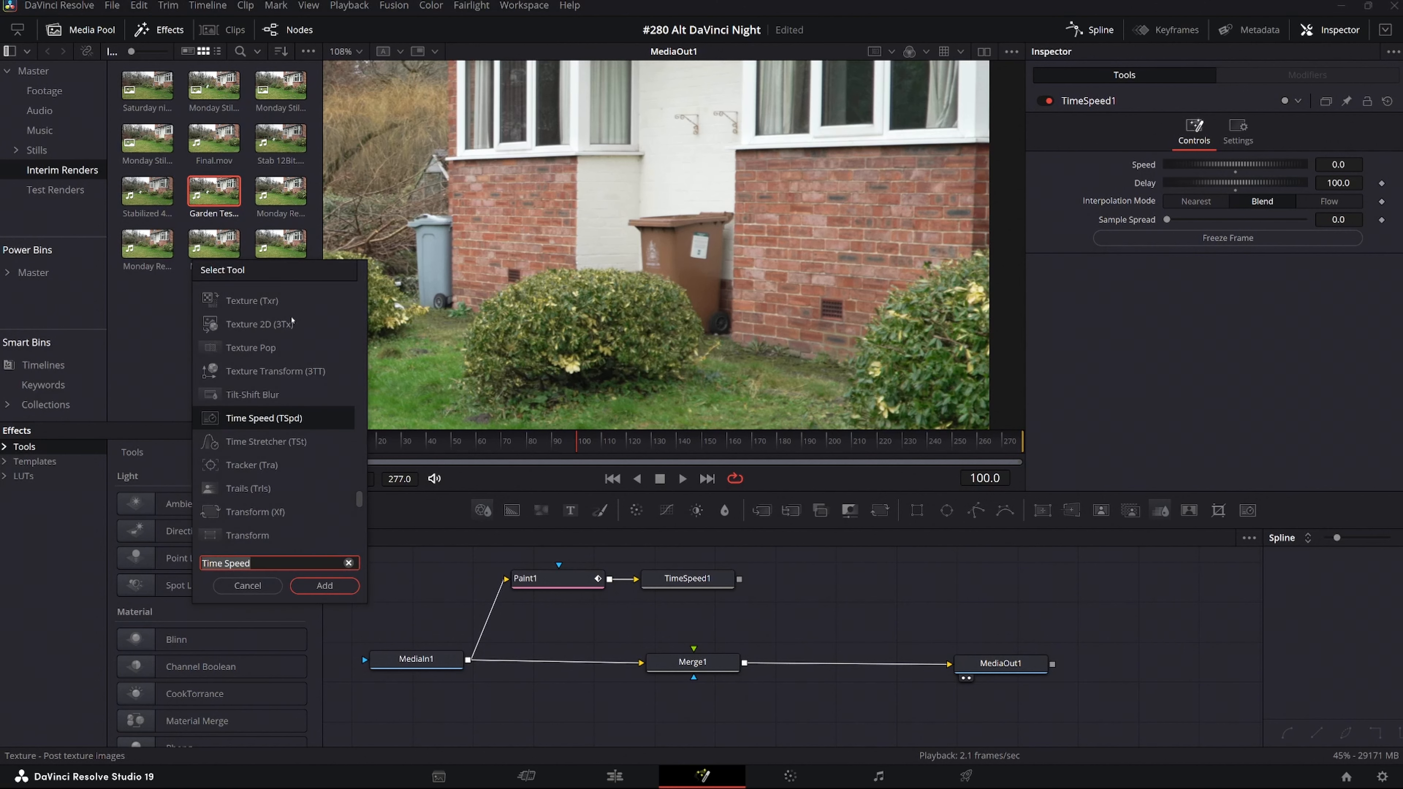
{"action": "left_click", "coordinate": [271, 563]}
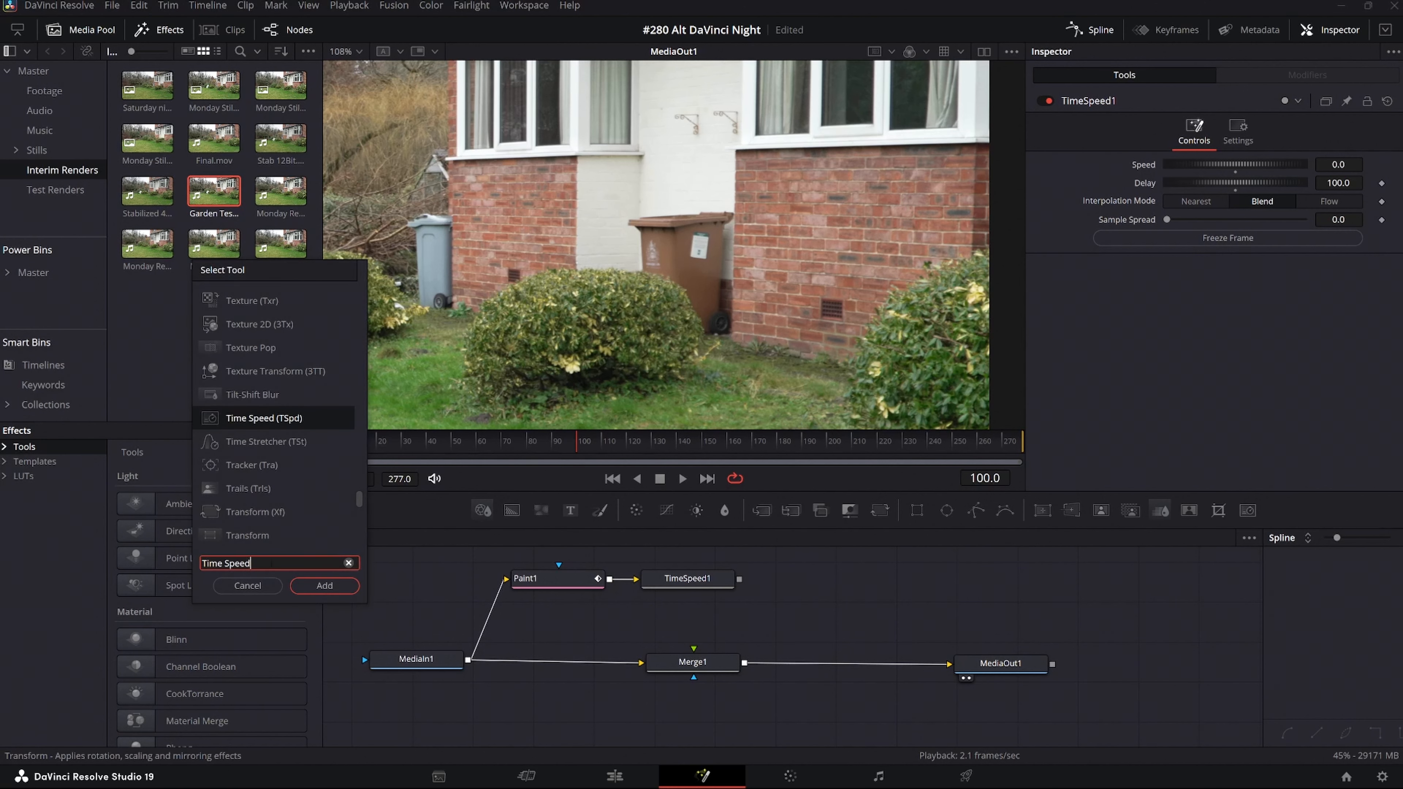
{"action": "key", "text": "BackSpace"}
{"action": "key", "text": "BackSpace"}
{"action": "key", "text": "BackSpace"}
{"action": "key", "text": "BackSpace"}
{"action": "key", "text": "BackSpace"}
{"action": "key", "text": "BackSpace"}
{"action": "key", "text": "BackSpace"}
{"action": "key", "text": "BackSpace"}
{"action": "key", "text": "BackSpace"}
{"action": "key", "text": "BackSpace"}
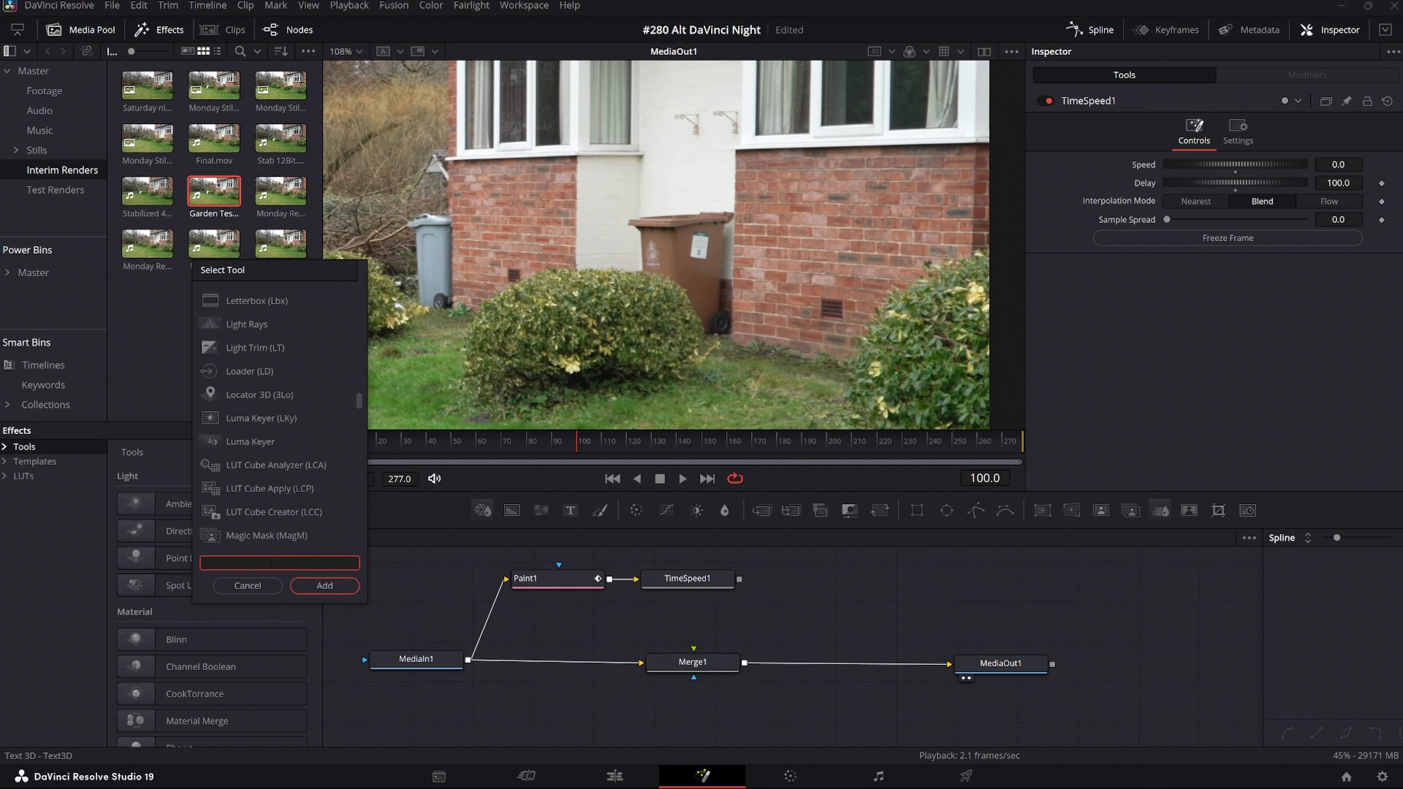
{"action": "type", "text": "tra"}
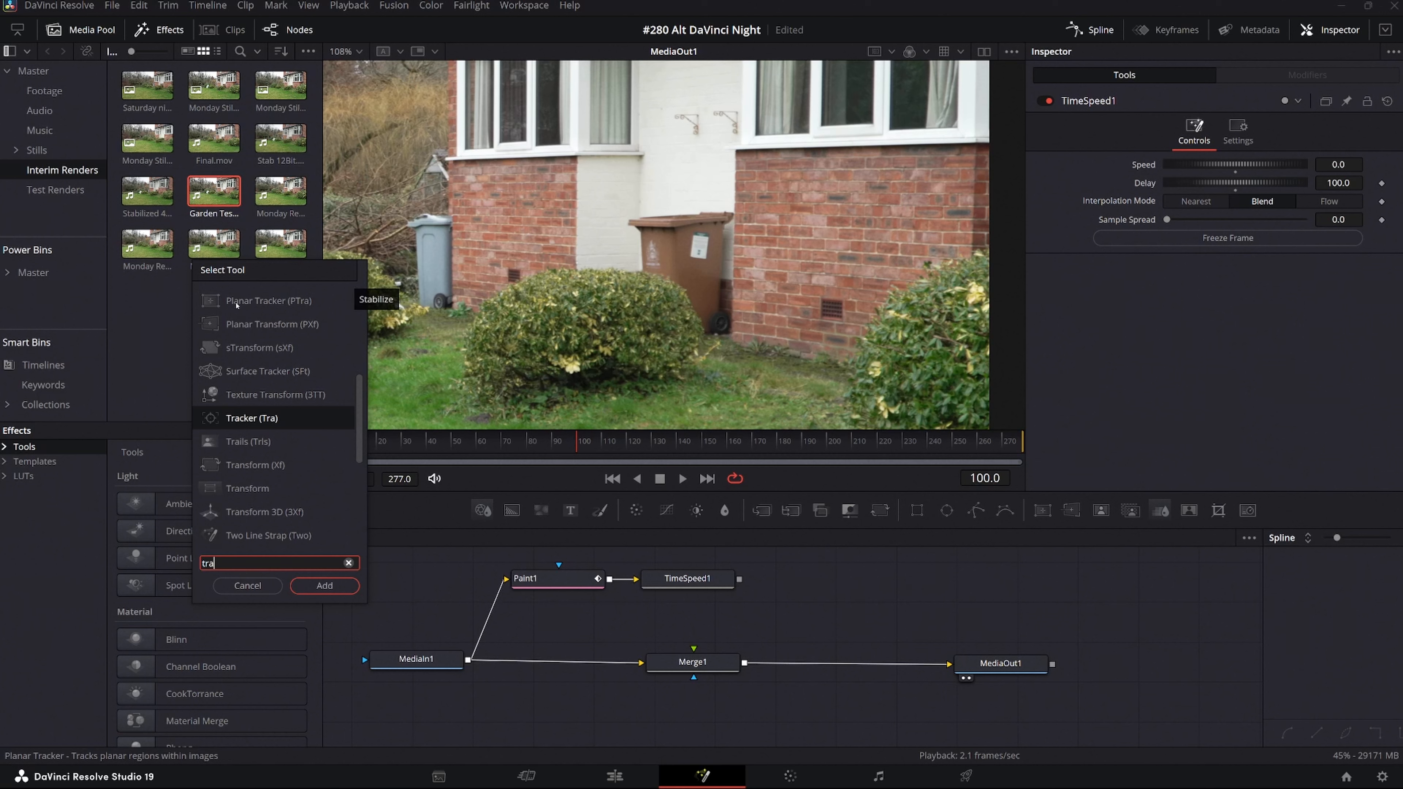
{"action": "left_click", "coordinate": [236, 305]}
{"action": "left_click", "coordinate": [329, 586]}
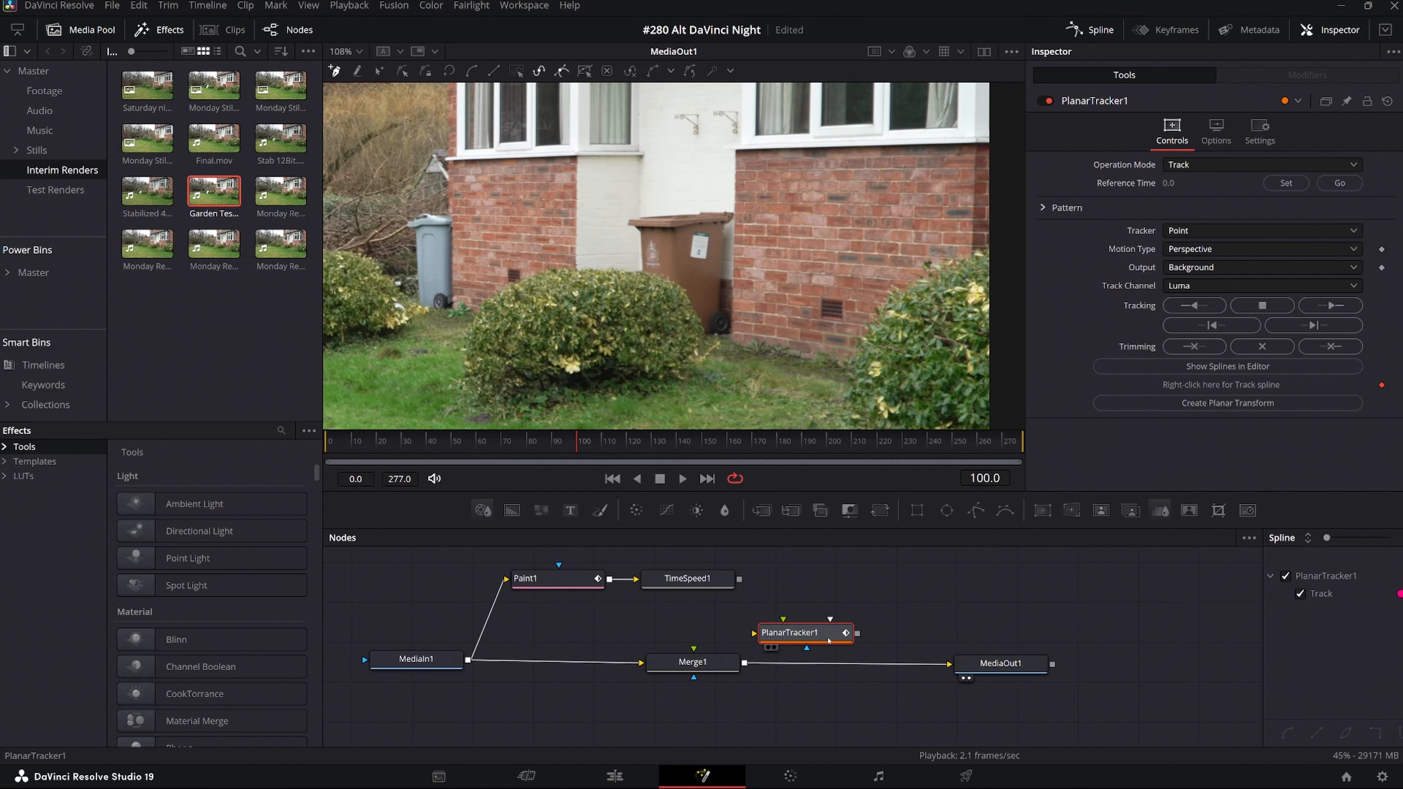
Place the Planar Tracker node below the MediaIn–Merge line and connect MediaIn's output to its background input.
{"action": "left_click_drag", "start_coordinate": [828, 641], "coordinate": [566, 712]}
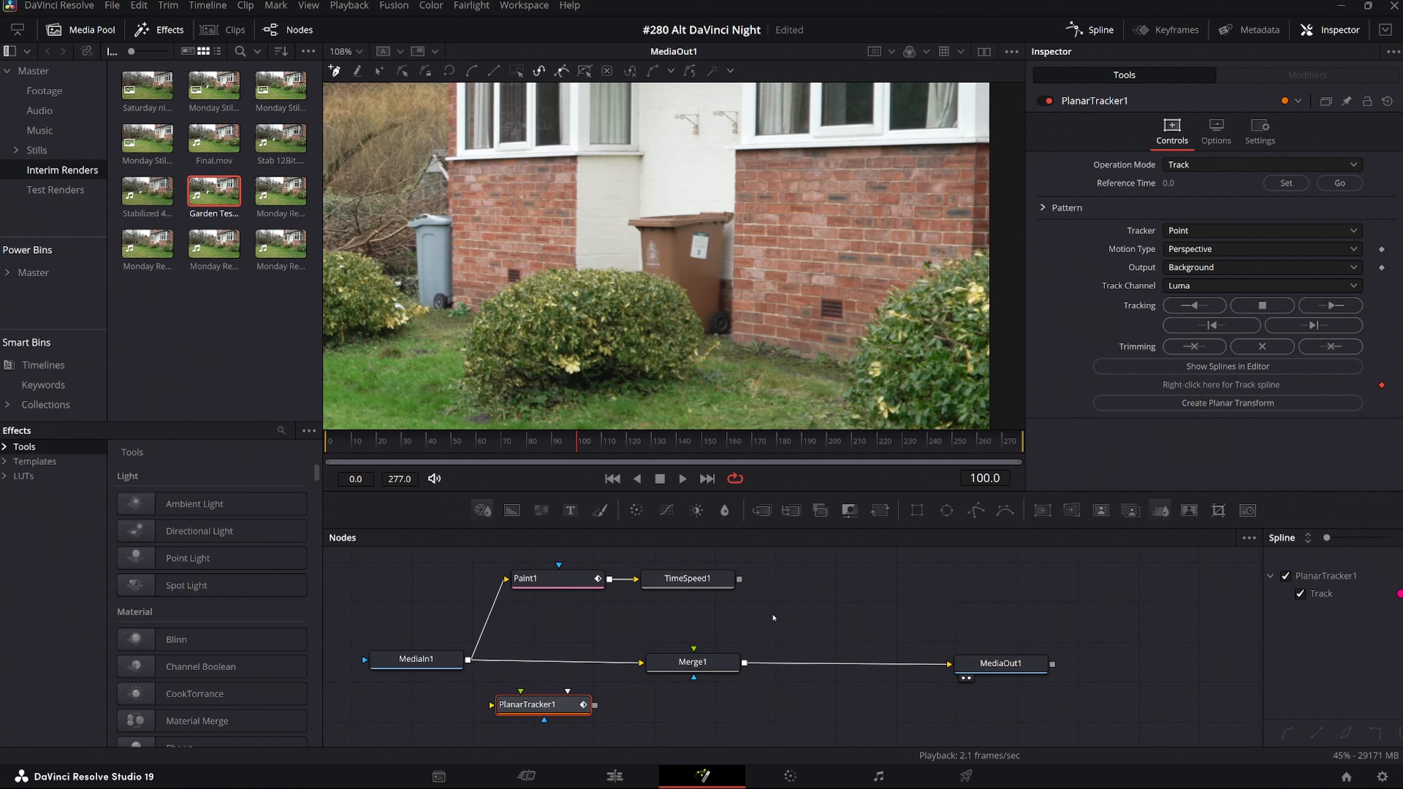
{"action": "left_click_drag", "start_coordinate": [696, 632], "coordinate": [695, 611]}
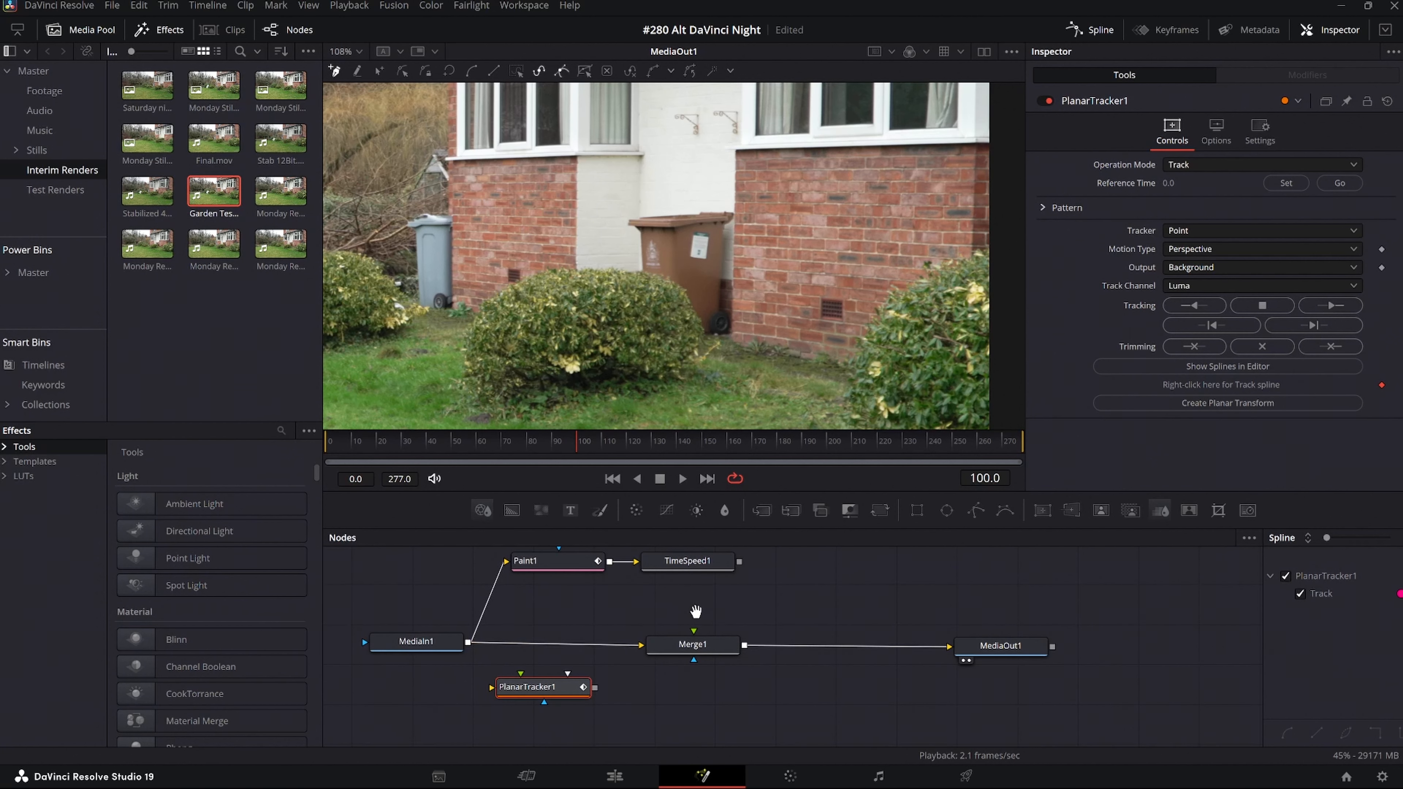
{"action": "left_click_drag", "start_coordinate": [538, 689], "coordinate": [566, 698]}
{"action": "mouse_move", "coordinate": [411, 647]}
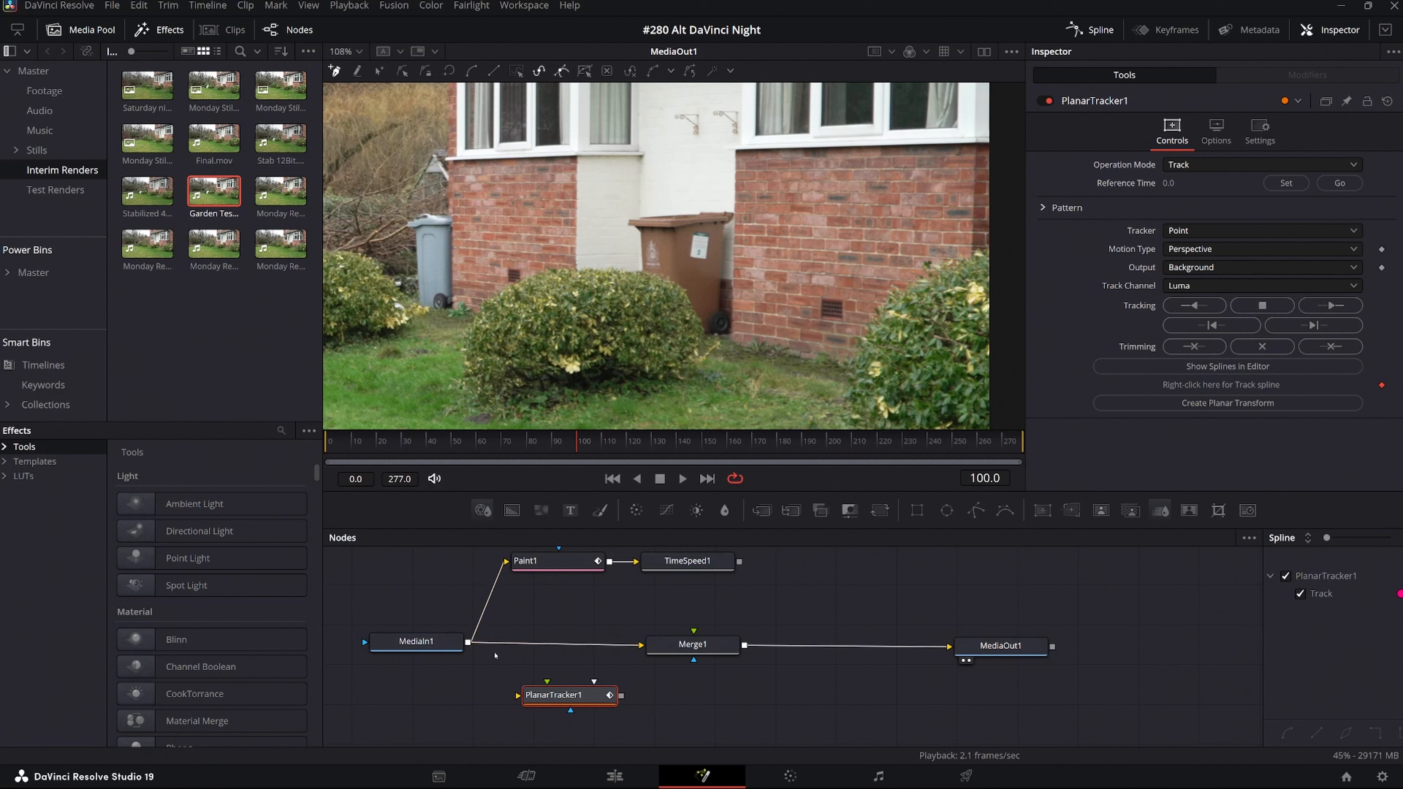
{"action": "left_click_drag", "start_coordinate": [467, 642], "coordinate": [518, 697]}
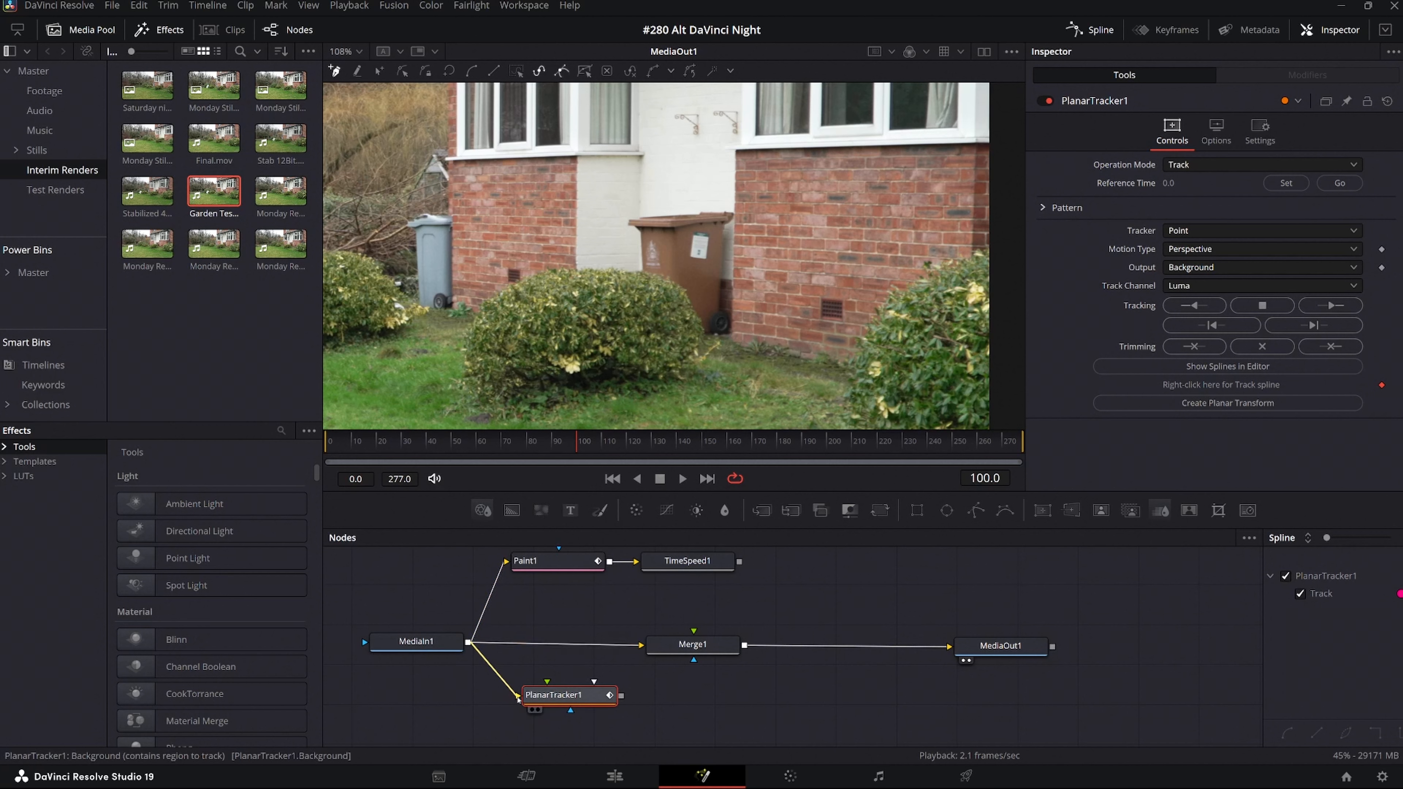
{"action": "left_click_drag", "start_coordinate": [518, 697], "coordinate": [565, 701]}
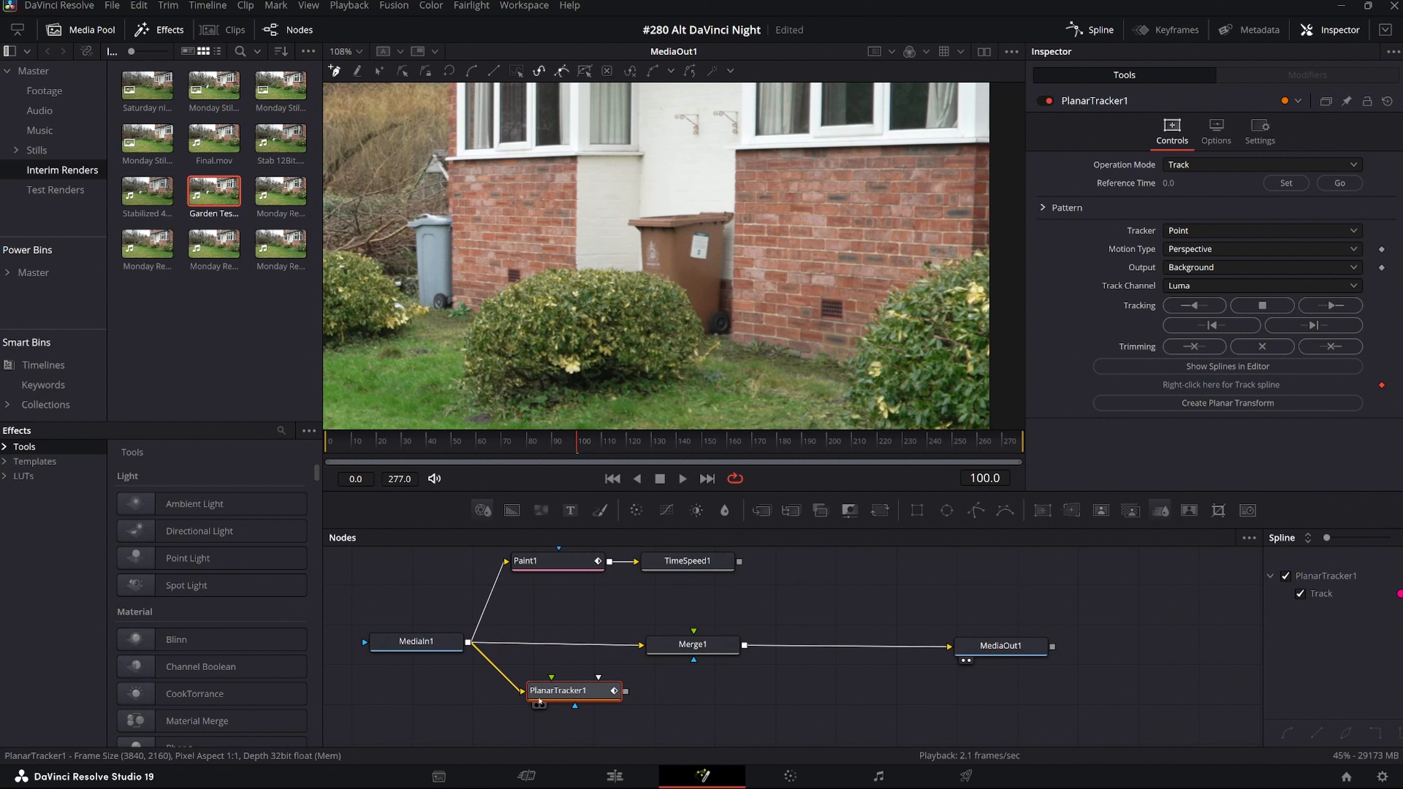
{"action": "left_click_drag", "start_coordinate": [559, 698], "coordinate": [555, 698]}
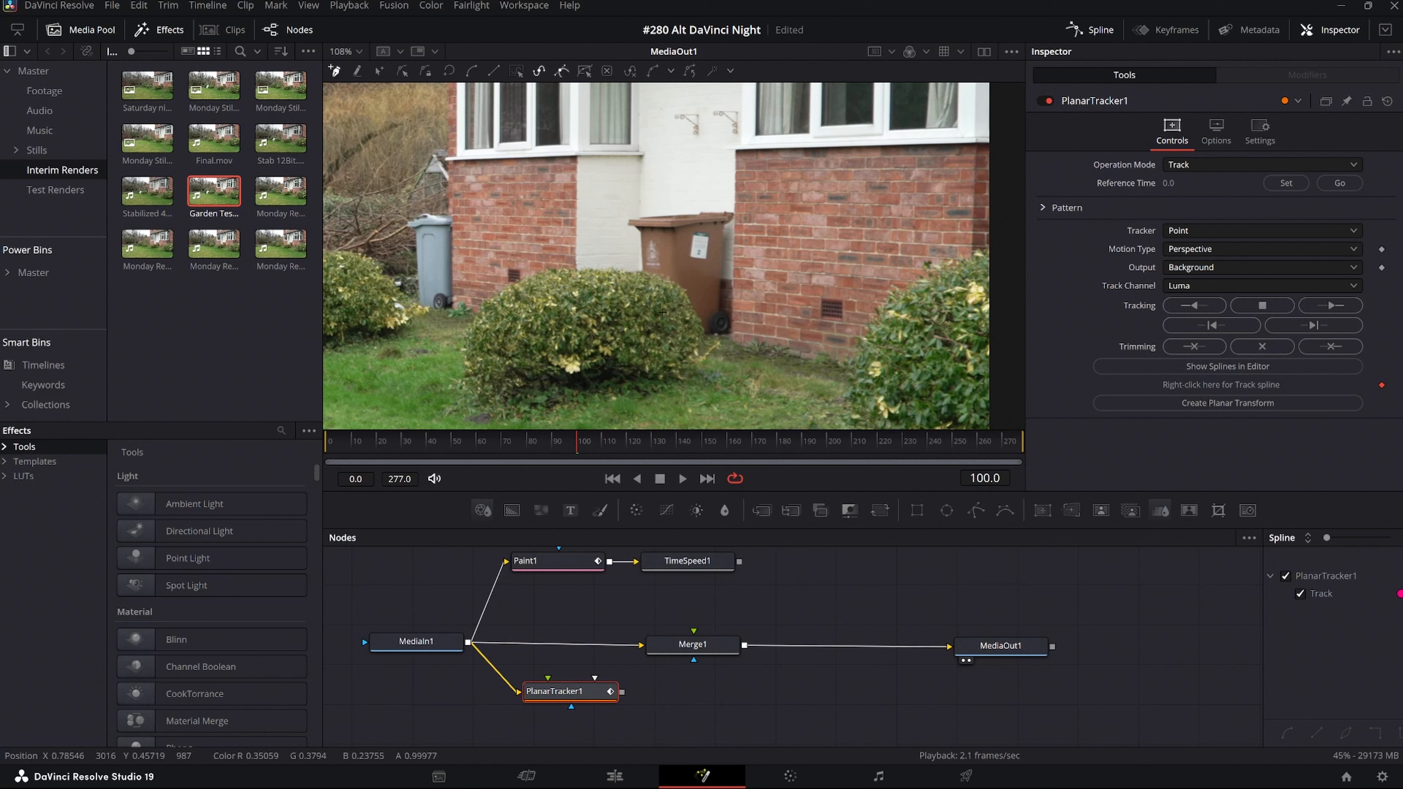
Draw a closed tracking outline around the brown bin and extend one side of it across the white wall onto the brickwork.
{"action": "scroll", "coordinate": [662, 311], "scroll_direction": "down", "scroll_amount": 3}
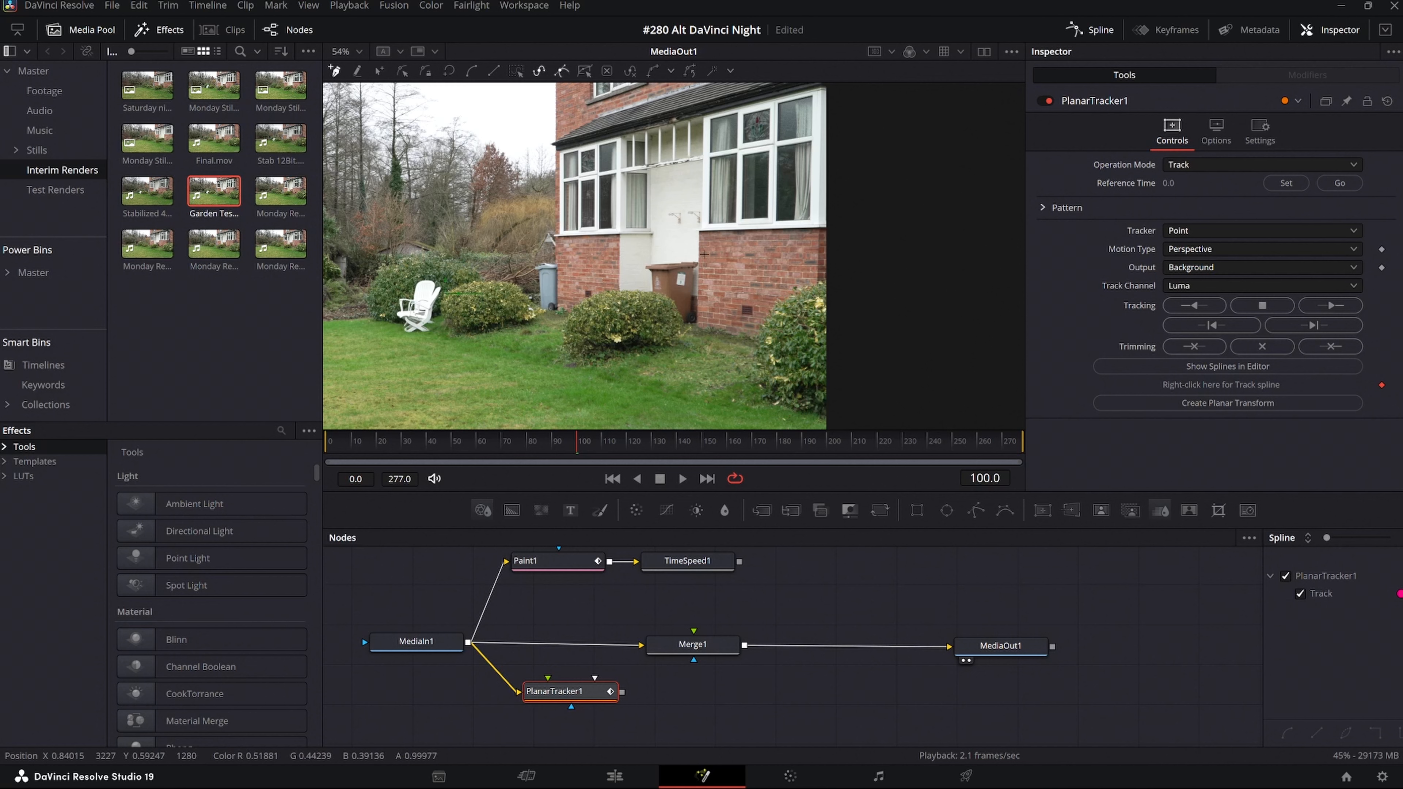
{"action": "left_click", "coordinate": [705, 257]}
{"action": "left_click", "coordinate": [644, 256]}
{"action": "left_click", "coordinate": [637, 260]}
{"action": "left_click", "coordinate": [644, 285]}
{"action": "left_click", "coordinate": [654, 310]}
{"action": "left_click", "coordinate": [669, 320]}
{"action": "left_click", "coordinate": [686, 332]}
{"action": "left_click", "coordinate": [698, 334]}
{"action": "left_click", "coordinate": [707, 326]}
{"action": "left_click", "coordinate": [713, 295]}
{"action": "left_click", "coordinate": [706, 258]}
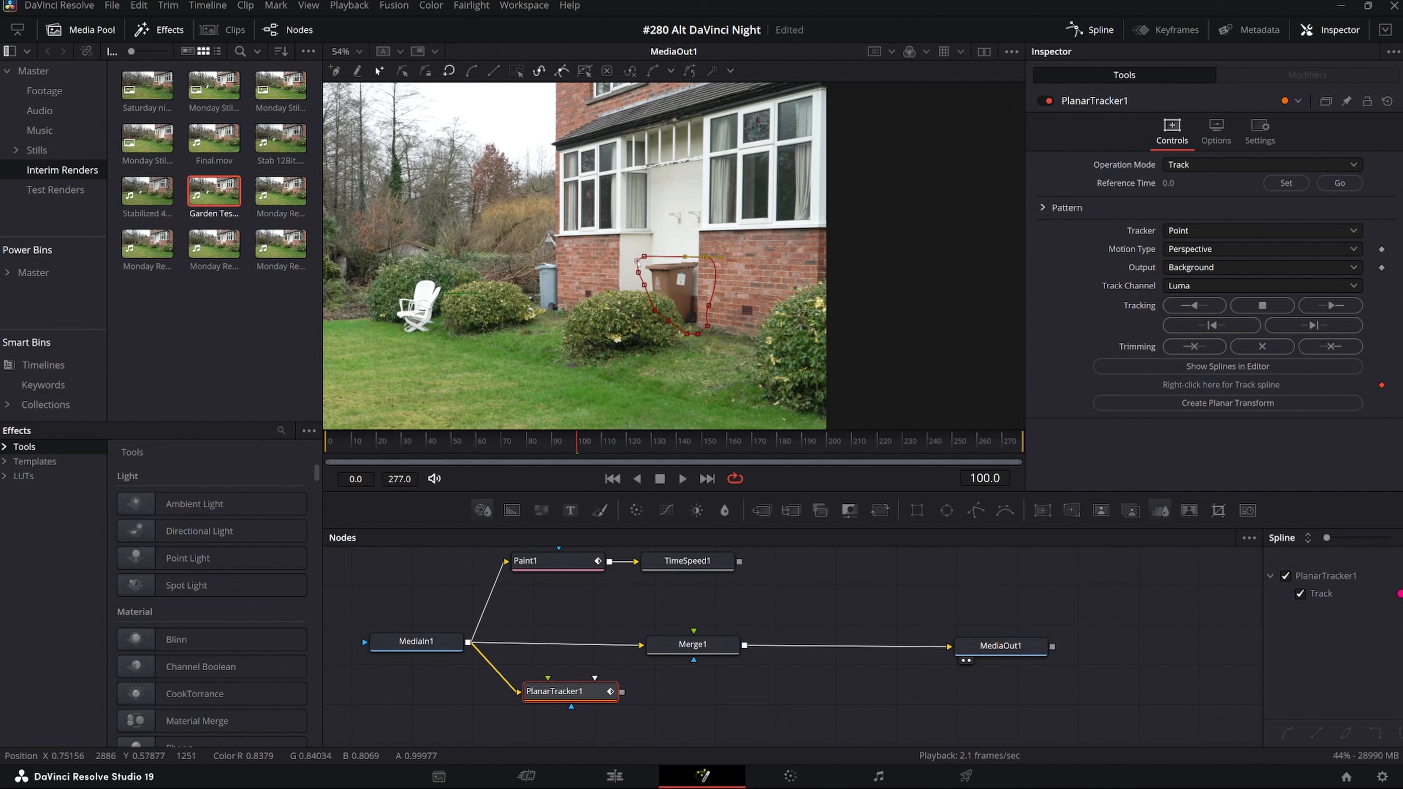
{"action": "left_click_drag", "start_coordinate": [638, 262], "coordinate": [611, 280]}
{"action": "left_click", "coordinate": [613, 260]}
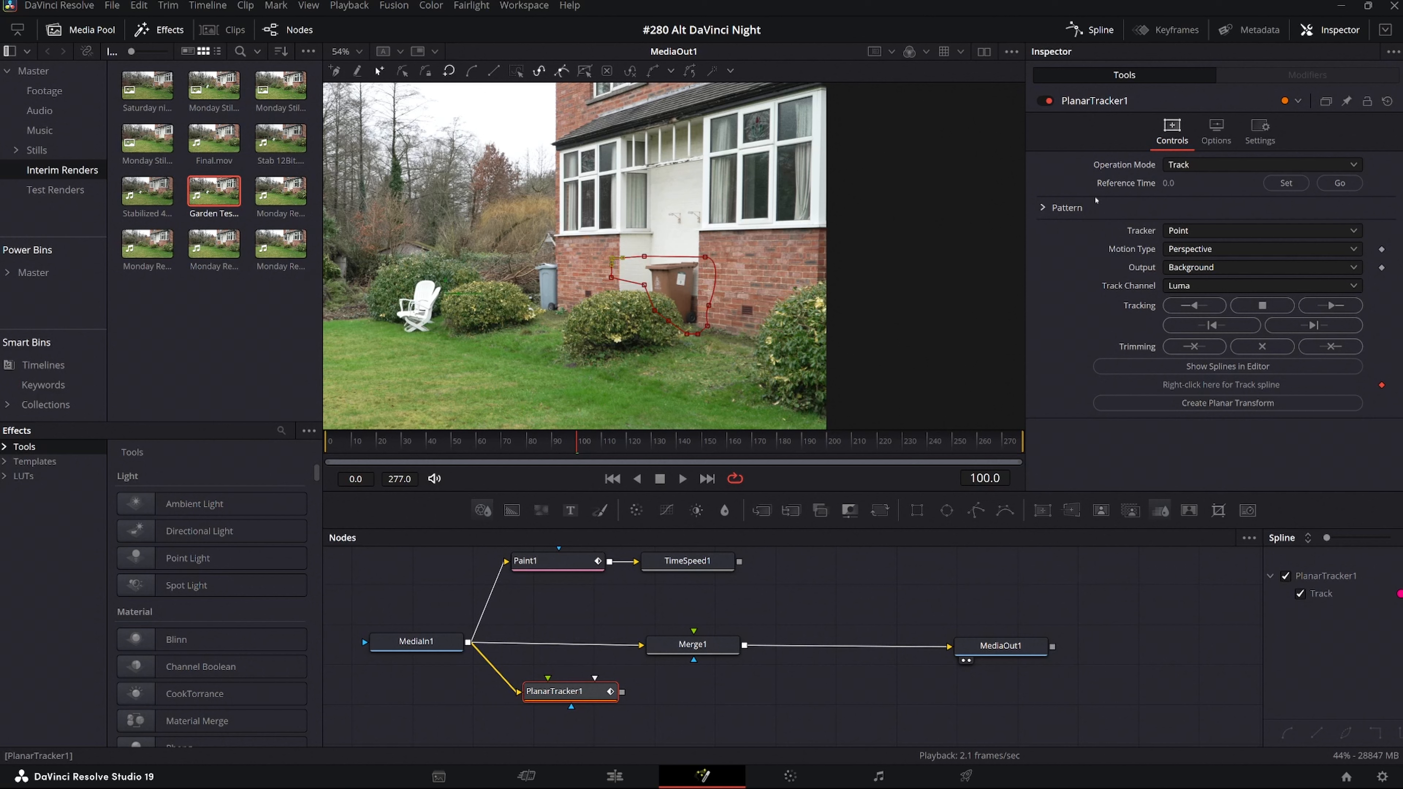
Set the planar tracker's reference time to frame 100 and track the outline forward to the end.
{"action": "left_click", "coordinate": [1287, 185]}
{"action": "left_click", "coordinate": [1351, 186]}
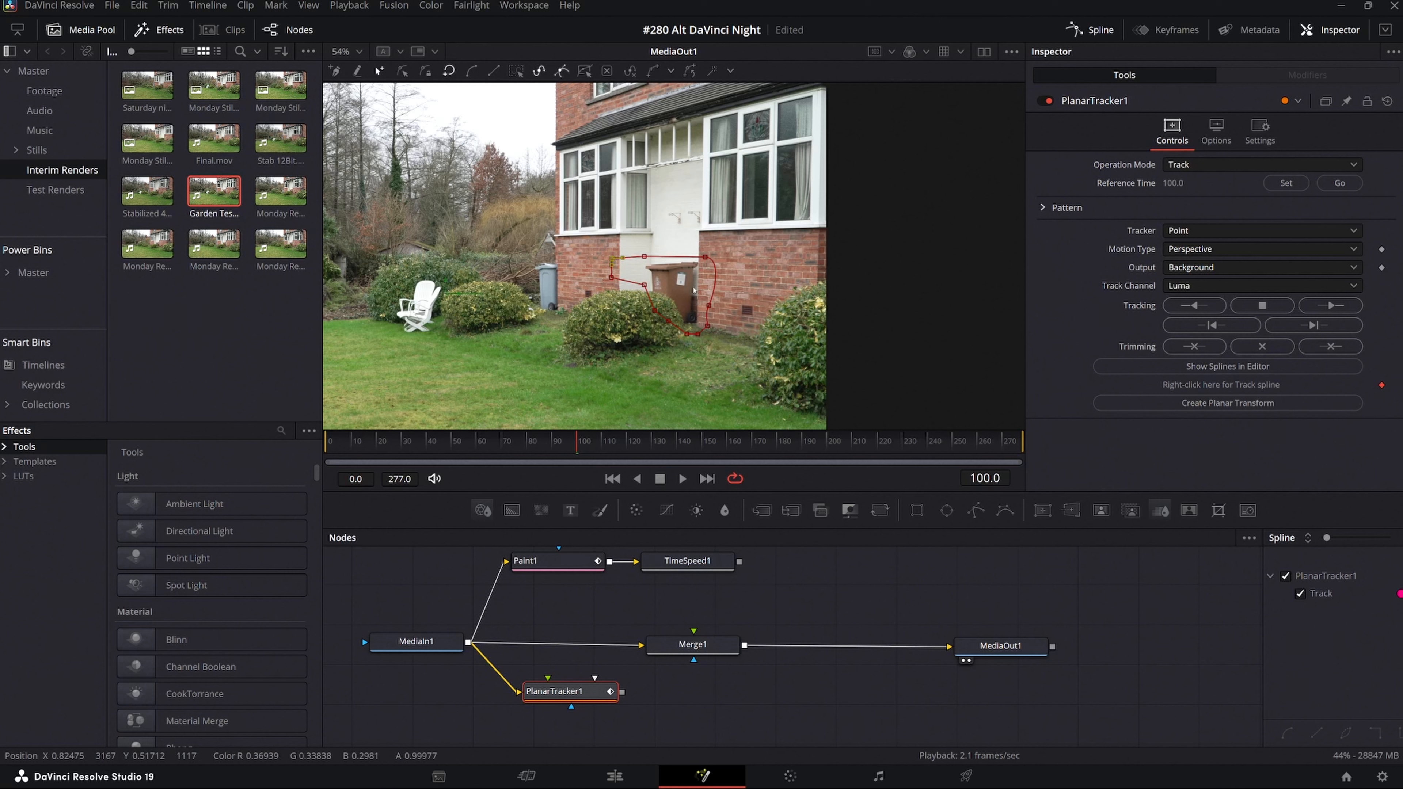
{"action": "left_click", "coordinate": [1331, 306]}
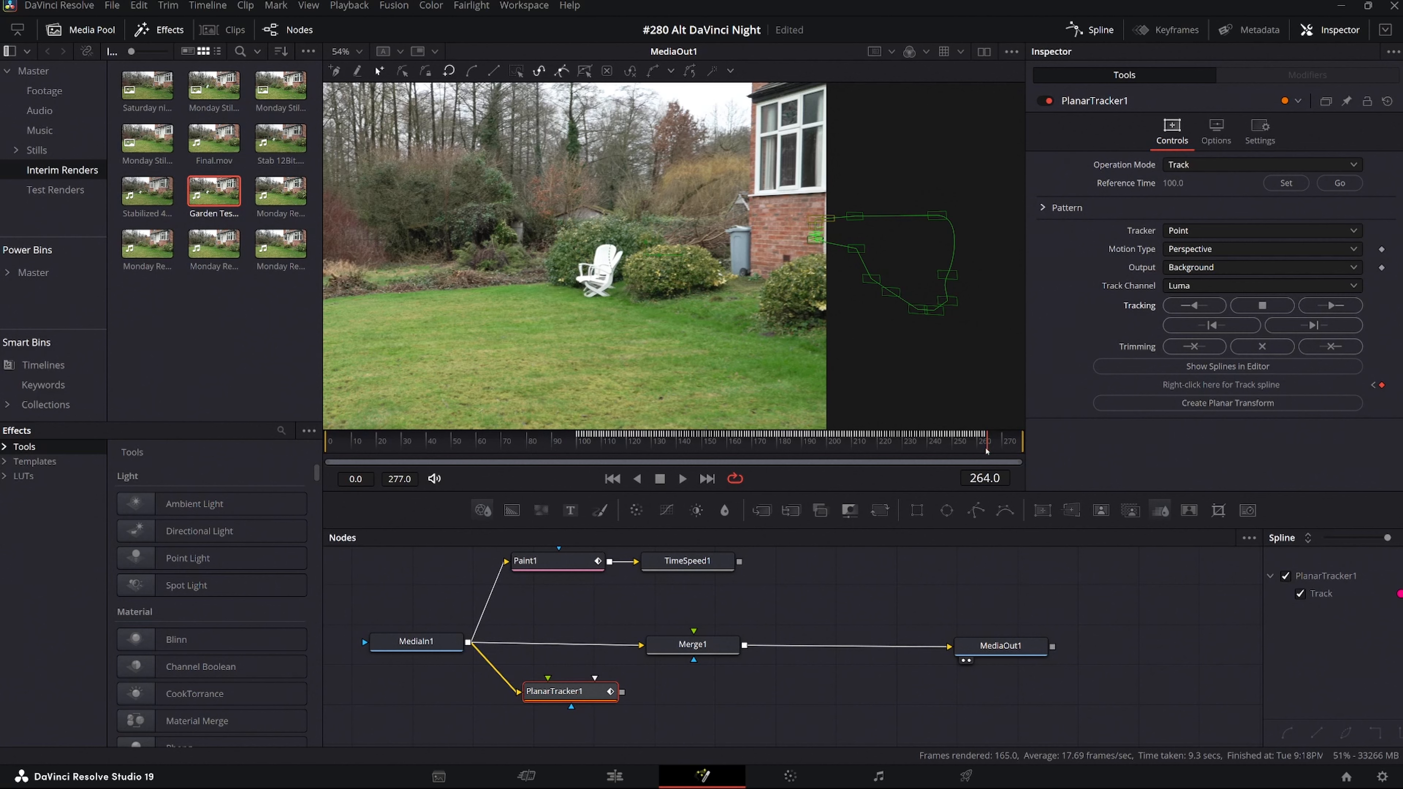
Return to frame 100, show the Planar Tracker in the viewer and rerun the forward track to the end.
{"action": "left_click_drag", "start_coordinate": [987, 450], "coordinate": [581, 453]}
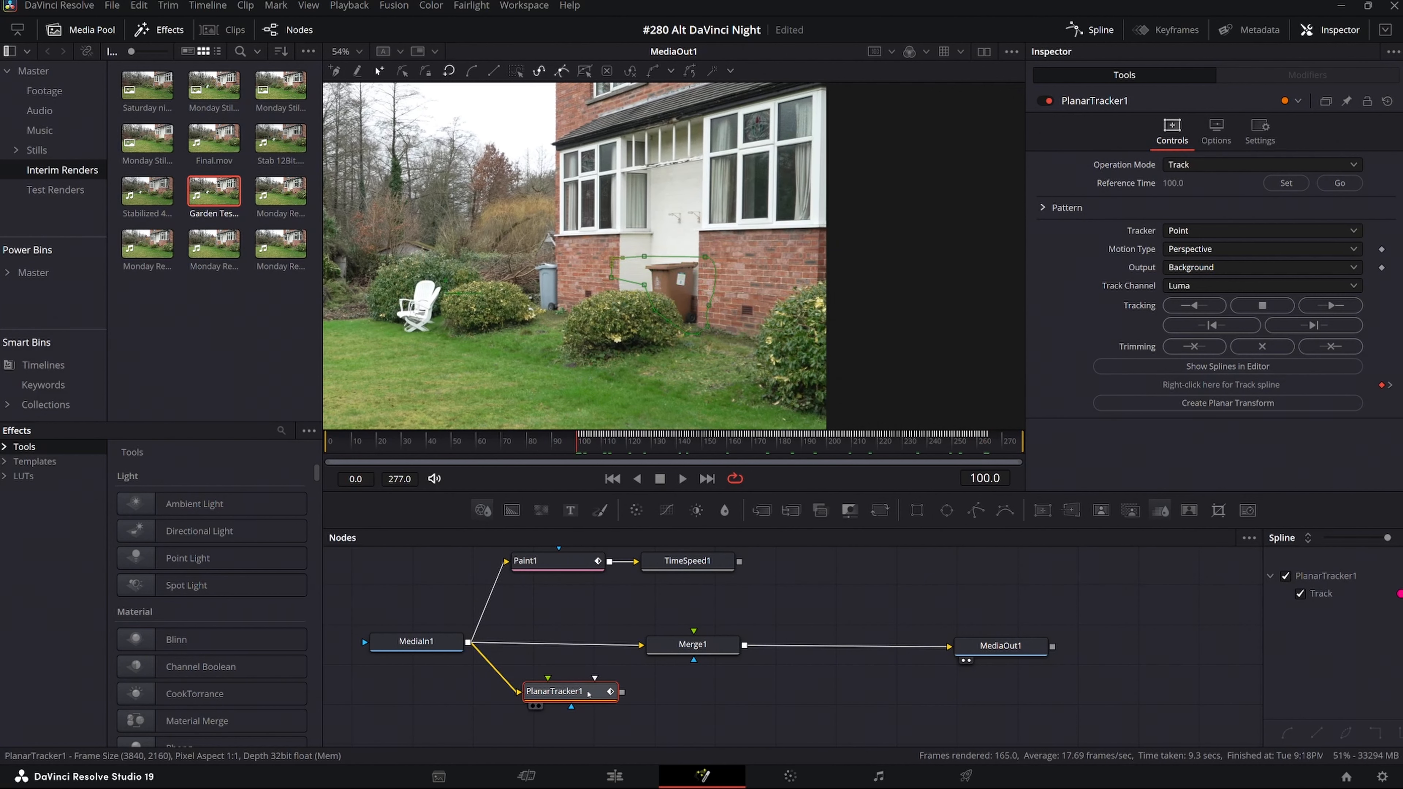
{"action": "key", "text": "1"}
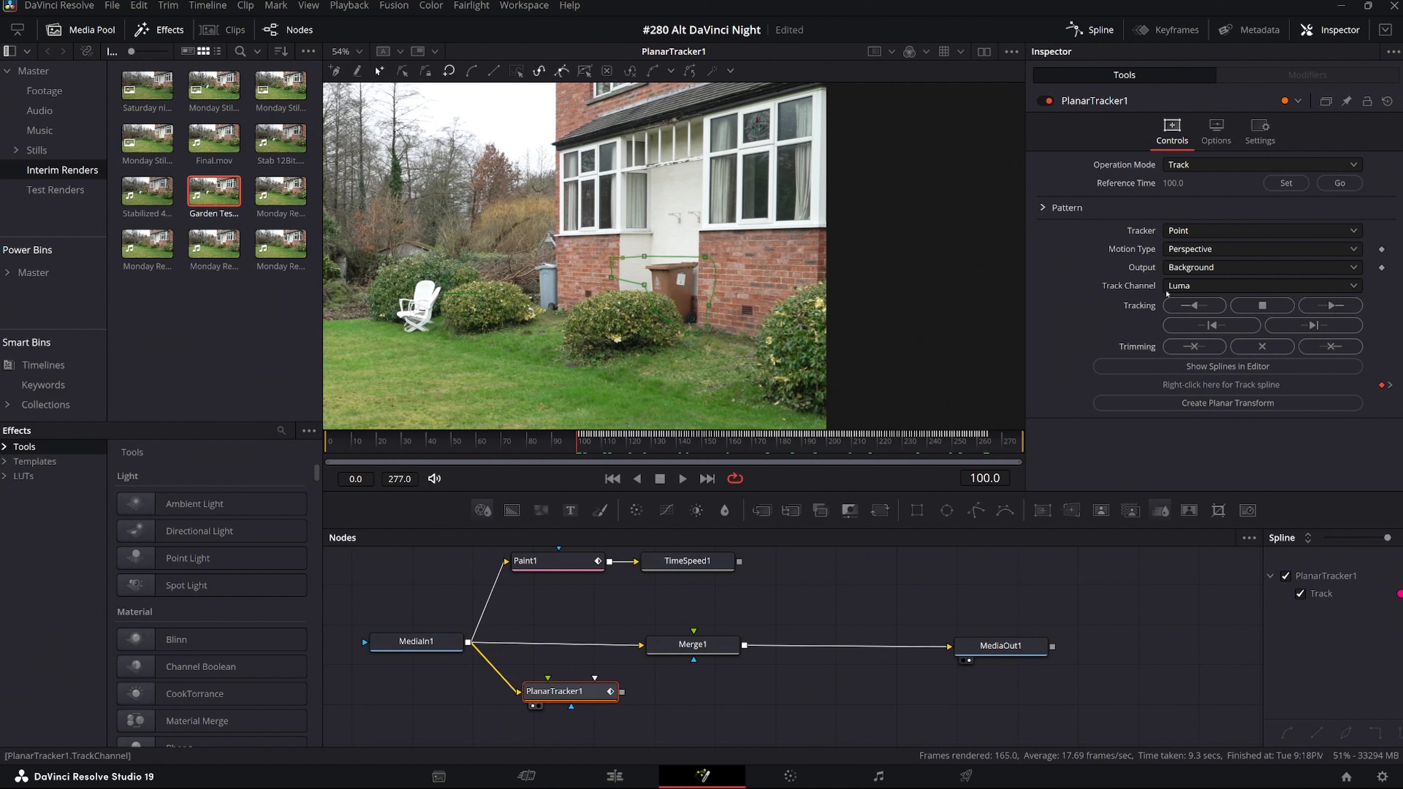
{"action": "left_click", "coordinate": [1334, 305]}
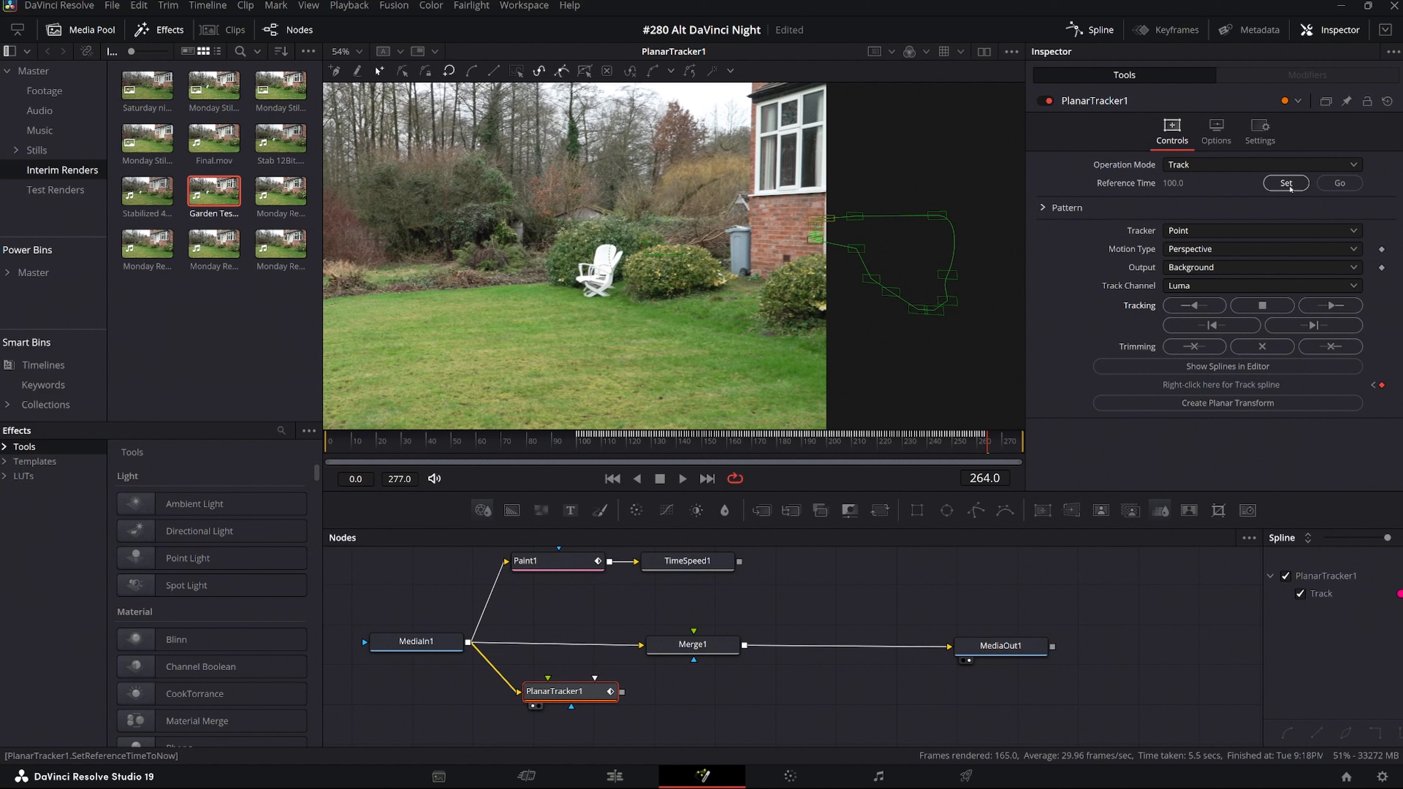
Go to the planar tracker's reference frame and track the outline backward to the start of the clip.
{"action": "key", "text": "ctrl+s"}
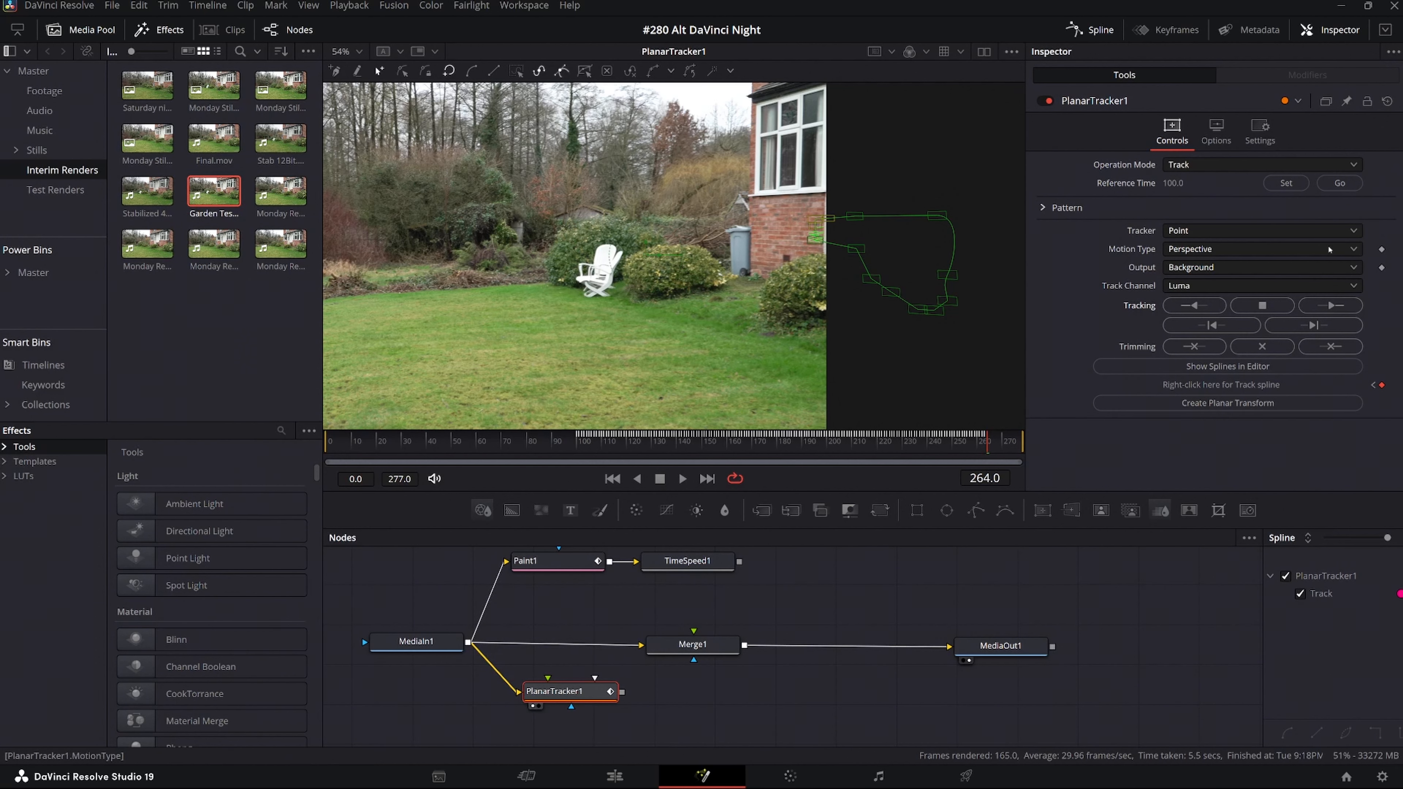
{"action": "left_click", "coordinate": [1340, 183]}
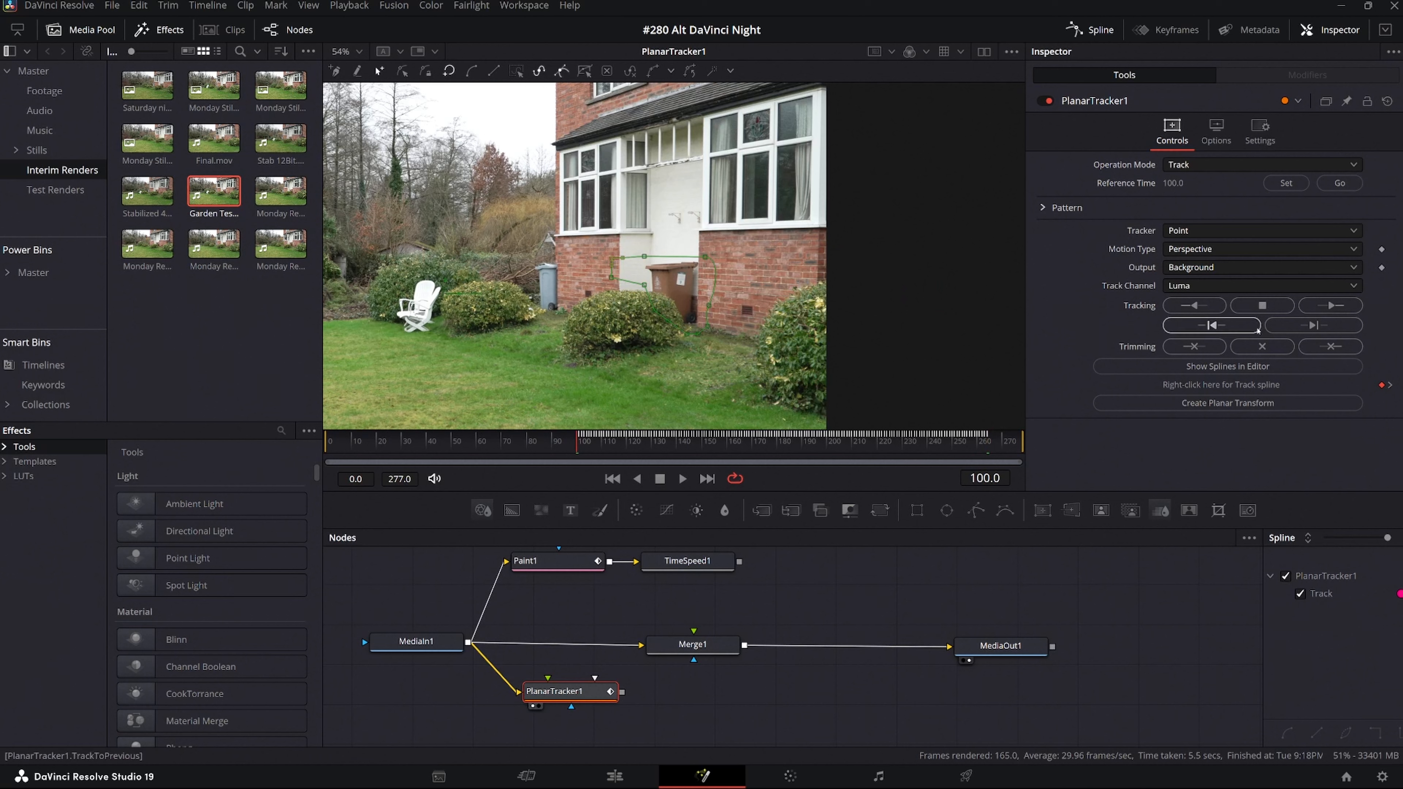
{"action": "left_click", "coordinate": [1196, 306]}
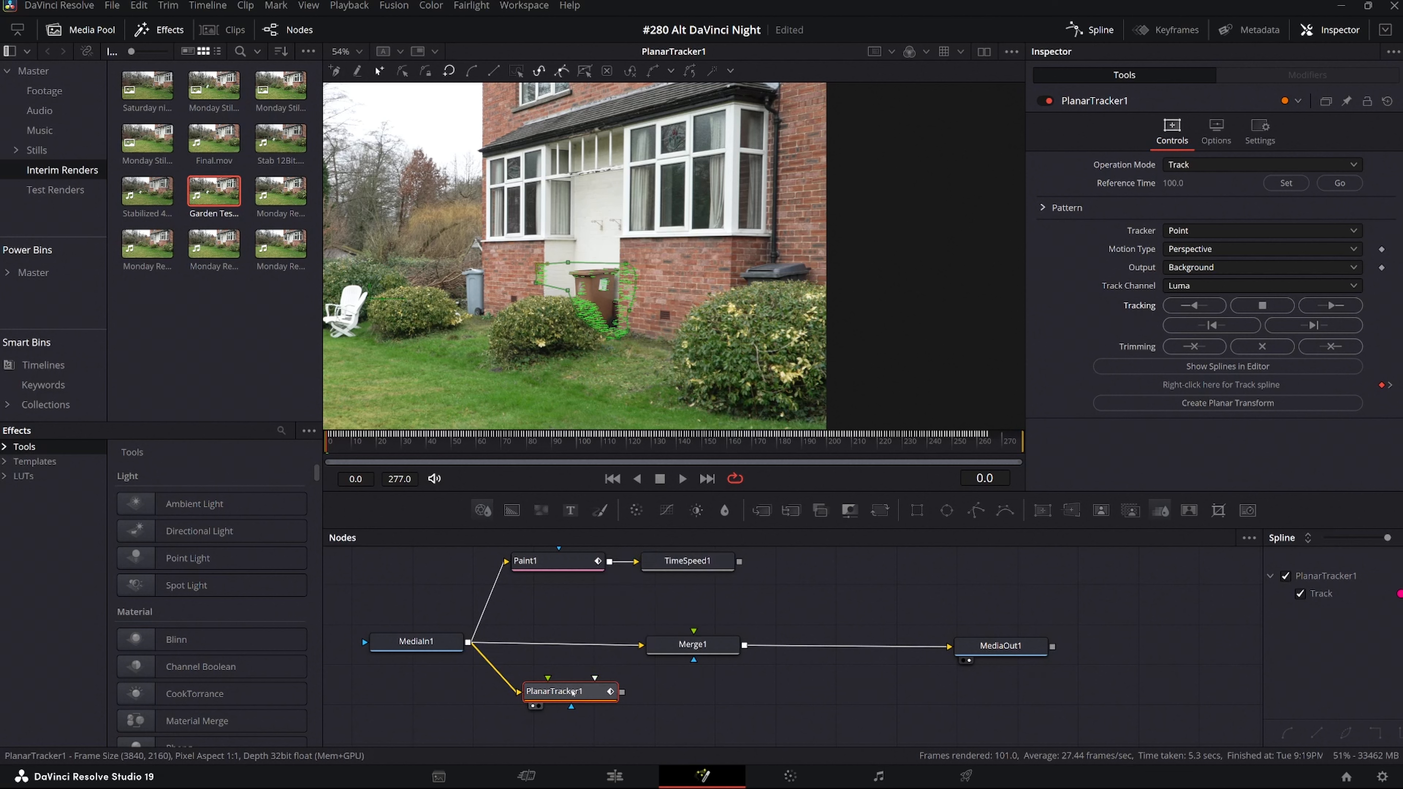
Create two Planar Transform nodes from the track, placing one between Time Speed and Merge and the other below Merge.
{"action": "left_click_drag", "start_coordinate": [573, 693], "coordinate": [568, 702]}
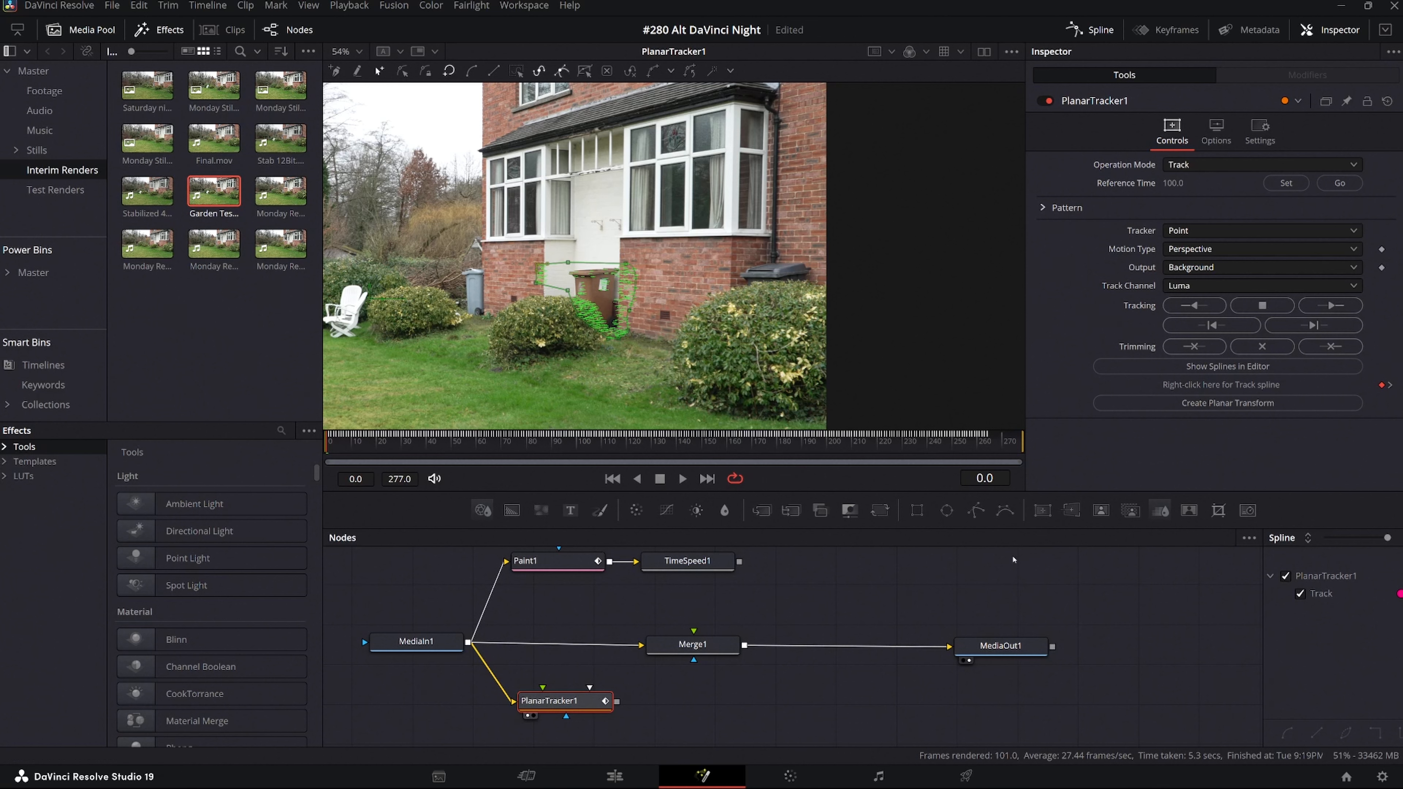
{"action": "left_click", "coordinate": [1211, 404]}
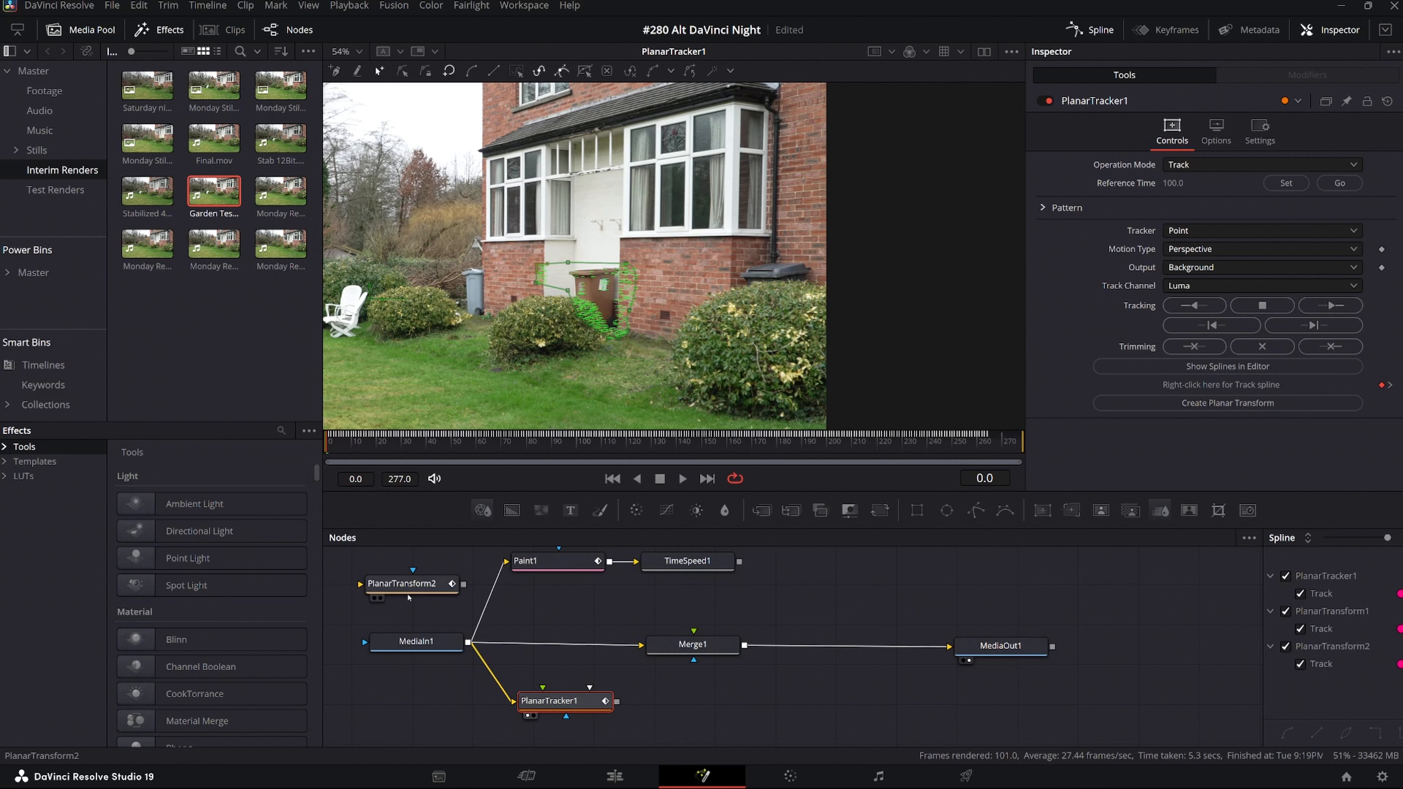
{"action": "left_click_drag", "start_coordinate": [413, 589], "coordinate": [734, 607]}
{"action": "left_click_drag", "start_coordinate": [452, 566], "coordinate": [731, 698]}
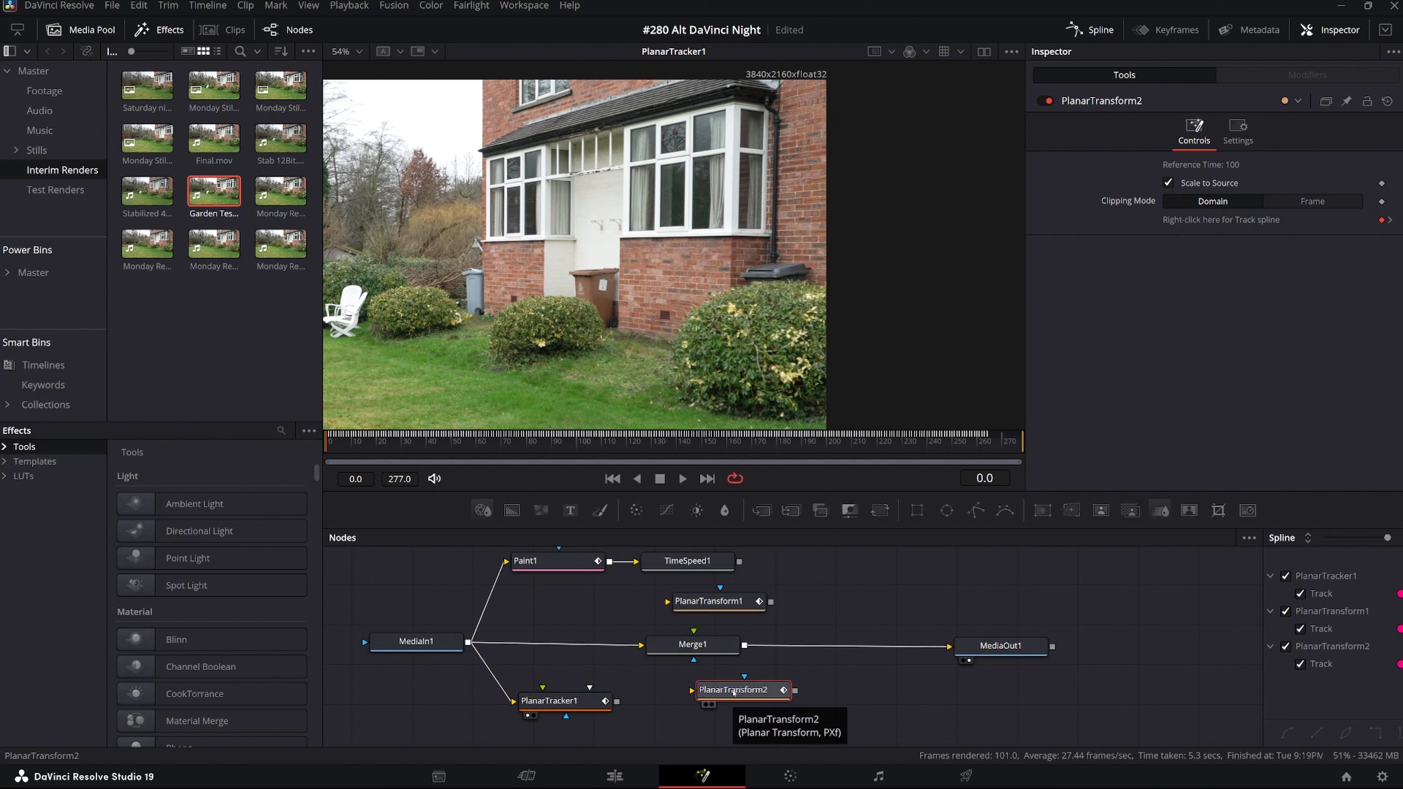
{"action": "left_click_drag", "start_coordinate": [728, 598], "coordinate": [715, 603]}
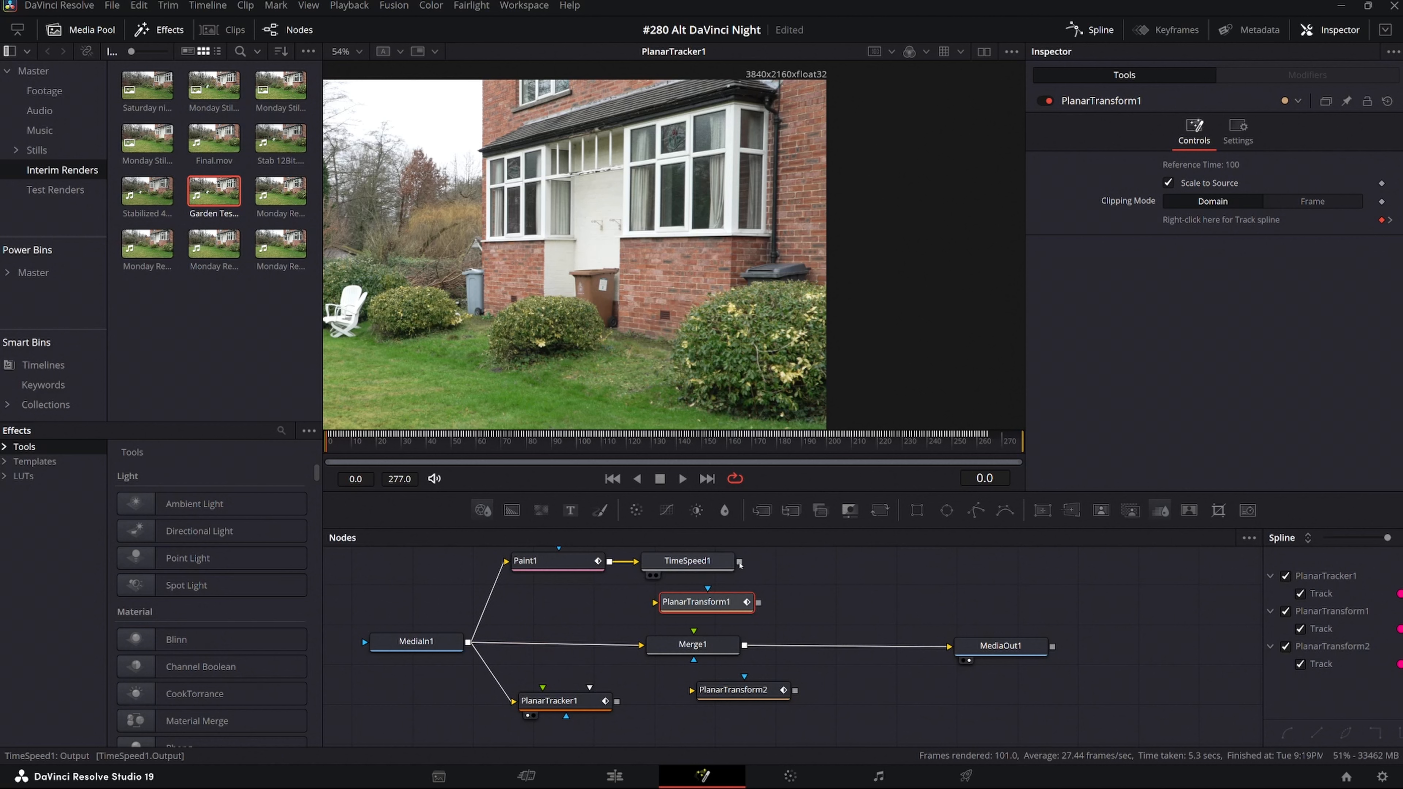
Connect Time Speed to the first Planar Transform and feed its output into the Merge node's foreground.
{"action": "left_click_drag", "start_coordinate": [739, 562], "coordinate": [655, 603]}
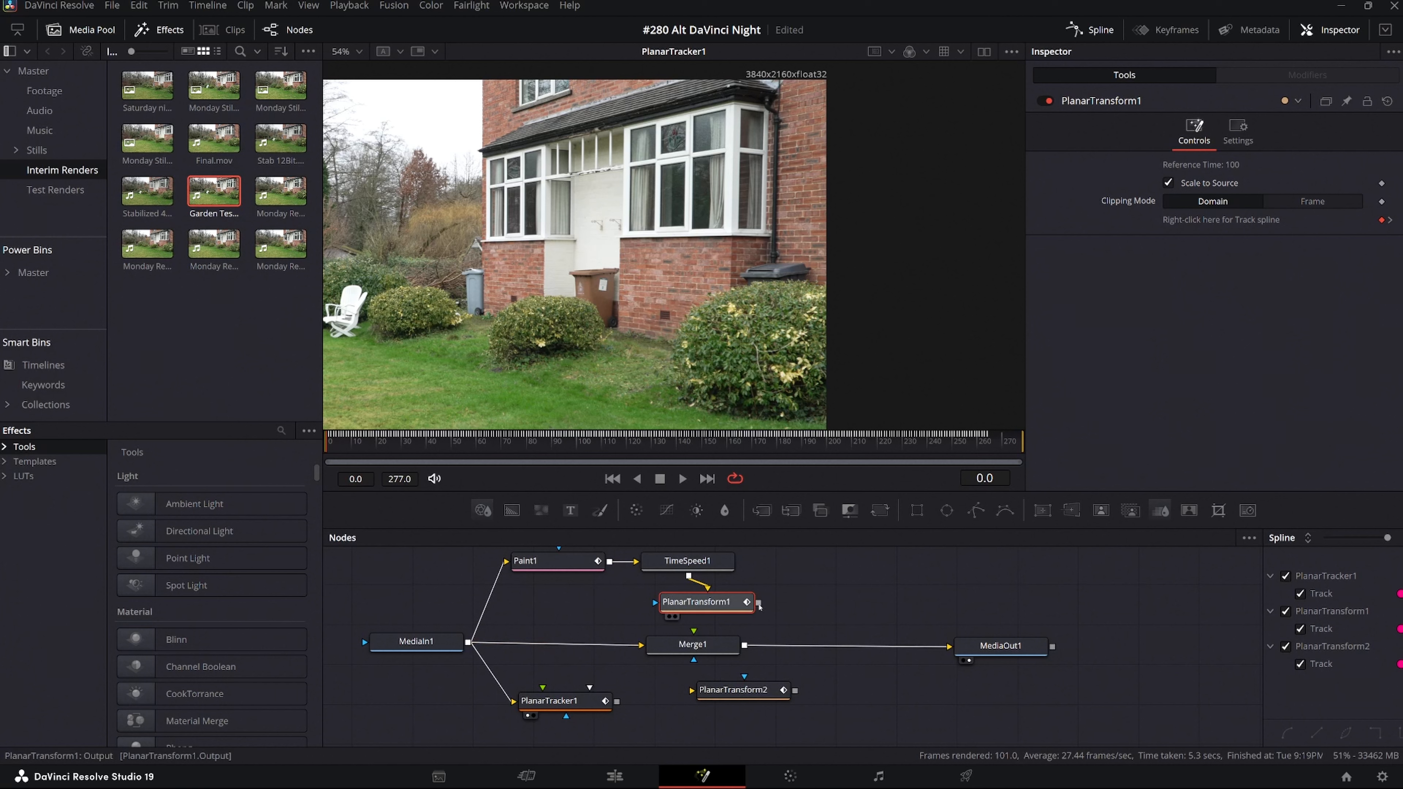
{"action": "left_click_drag", "start_coordinate": [758, 604], "coordinate": [695, 646]}
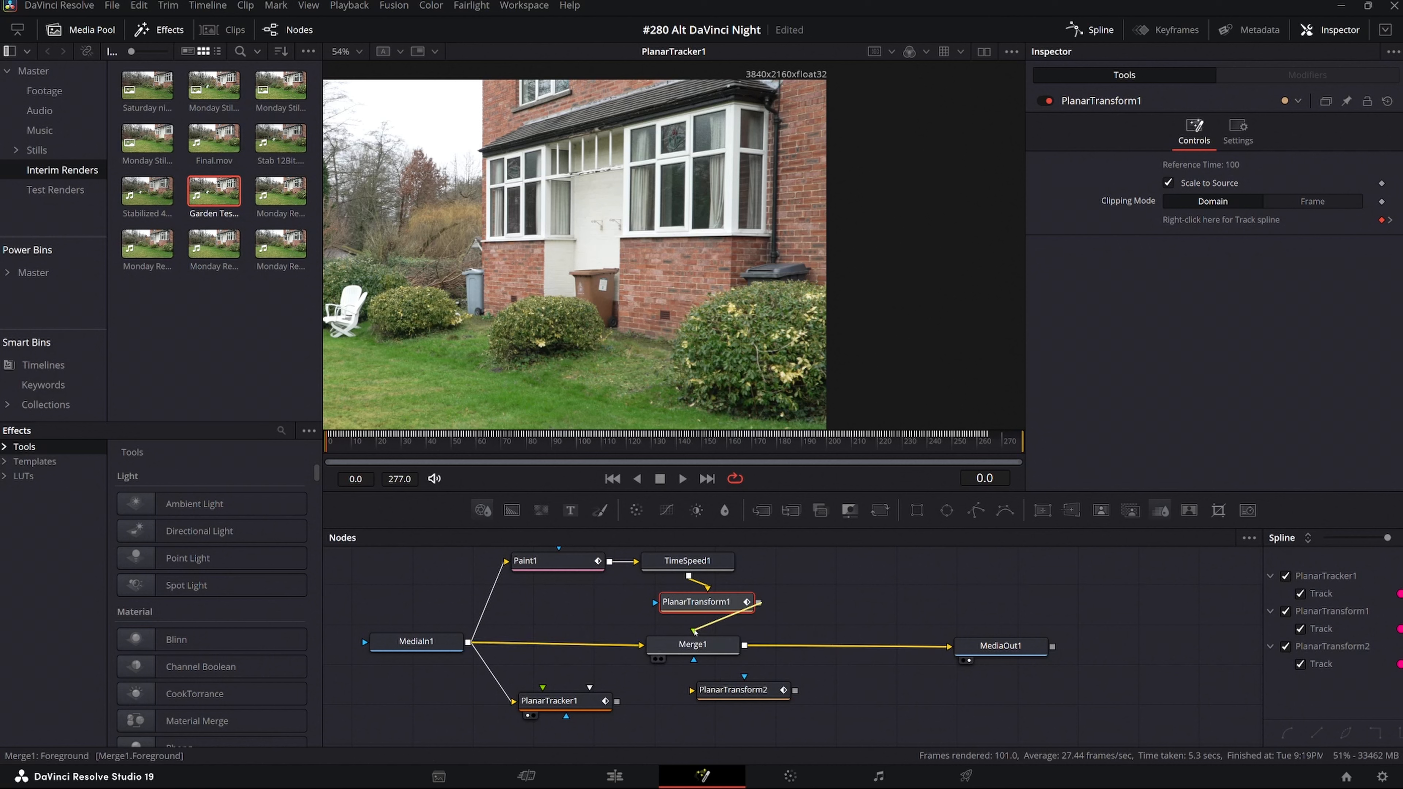
{"action": "left_click_drag", "start_coordinate": [728, 593], "coordinate": [711, 590]}
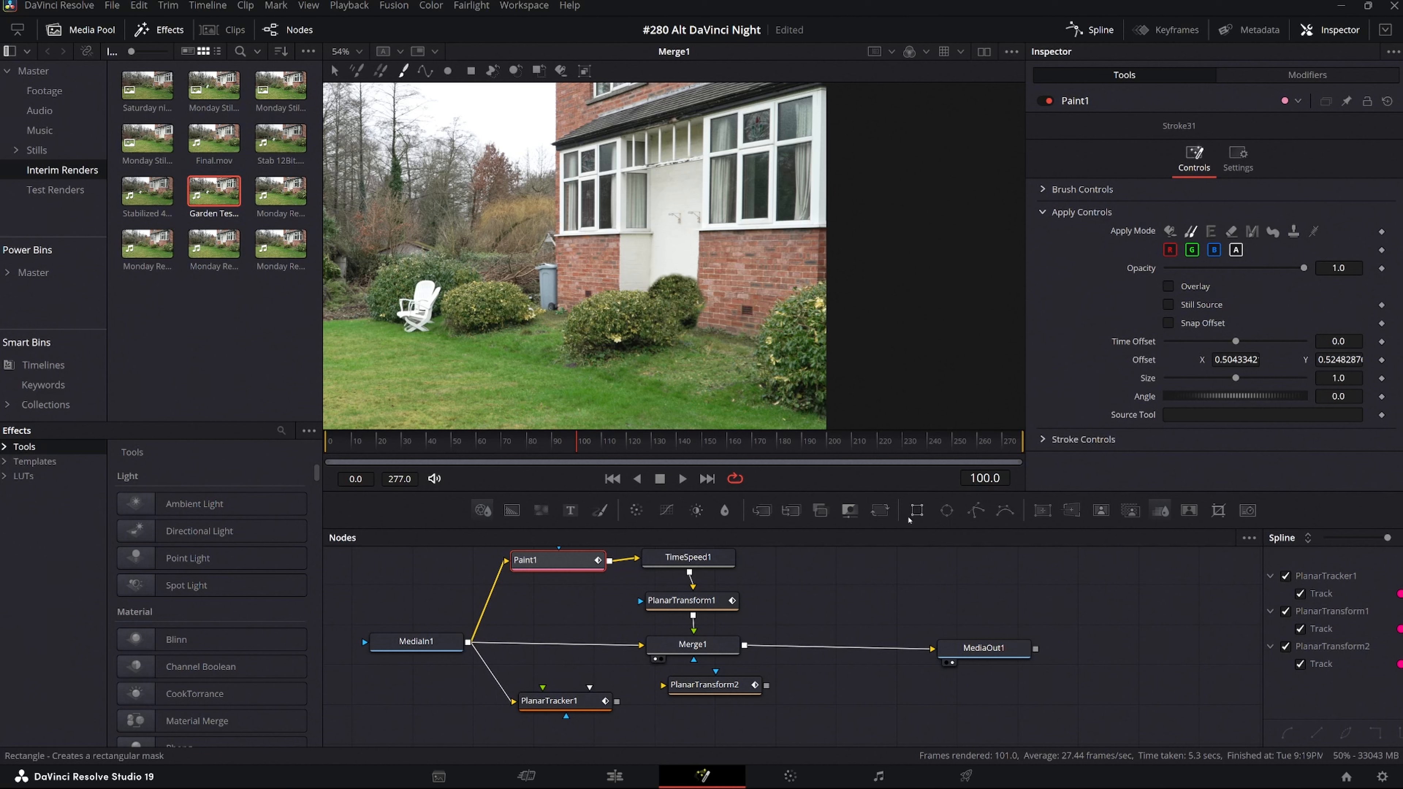
Add a Polygon node below the second Planar Transform and draw a closed mask around the painted-out bin area between the bay windows and lawn.
{"action": "left_click_drag", "start_coordinate": [976, 511], "coordinate": [720, 733]}
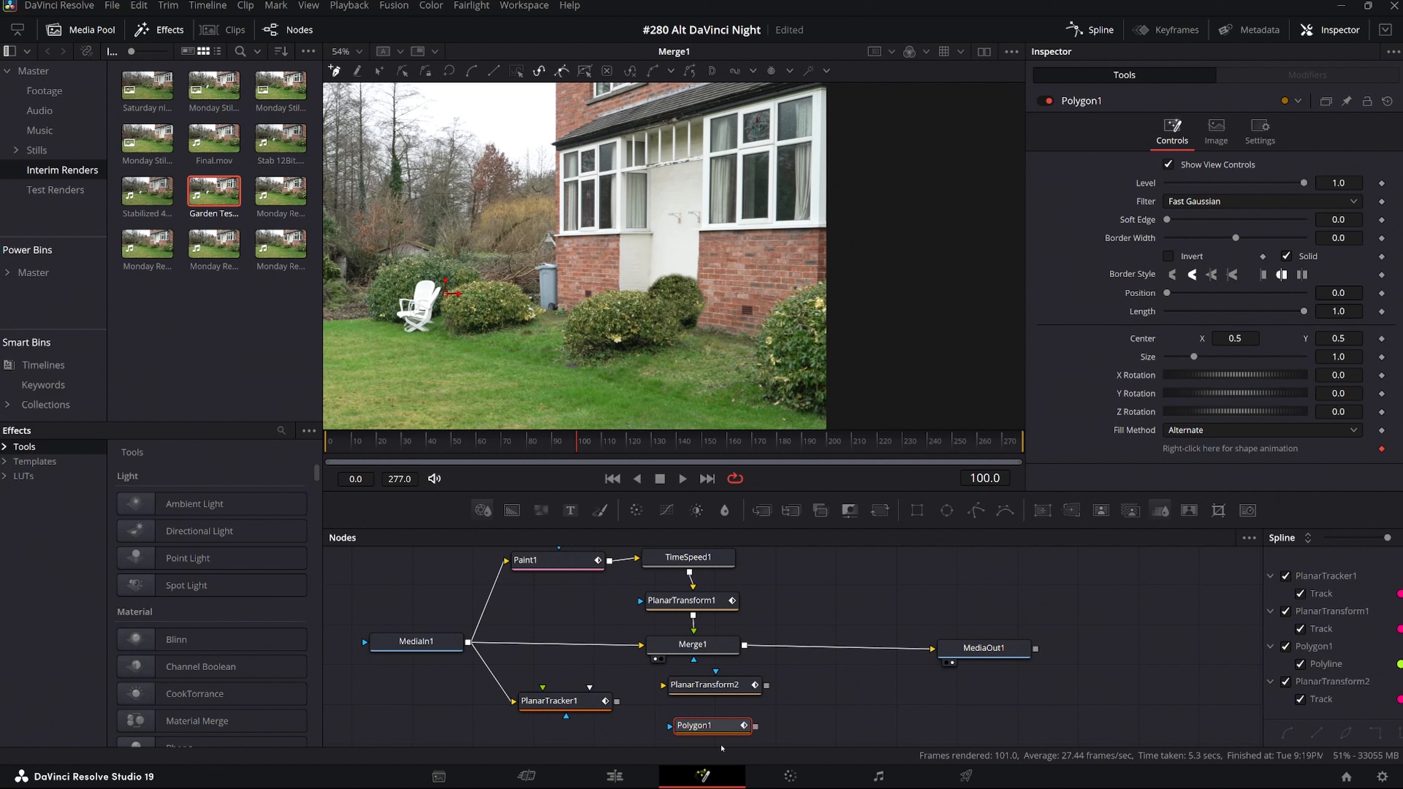
{"action": "scroll", "coordinate": [695, 393], "scroll_direction": "up", "scroll_amount": 2}
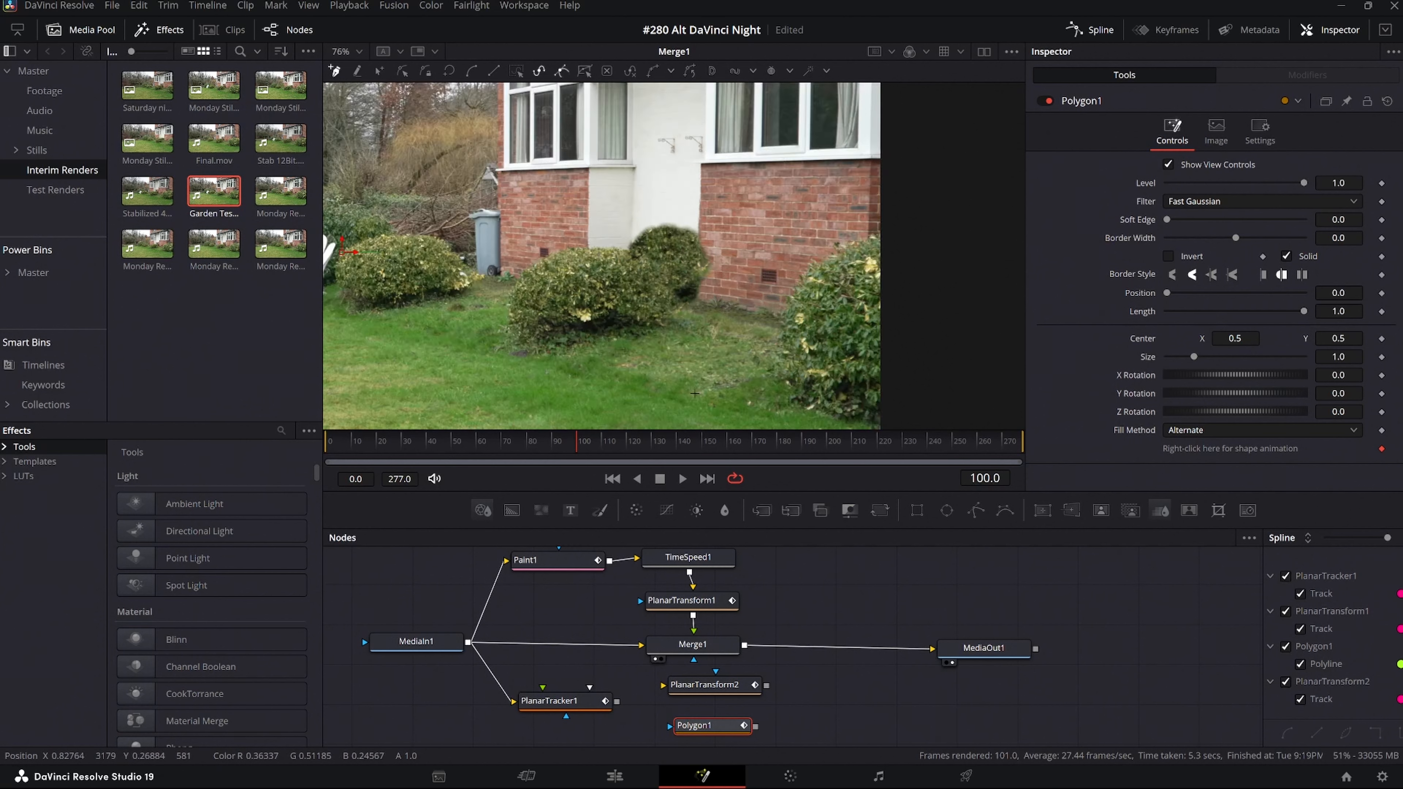
{"action": "scroll", "coordinate": [697, 394], "scroll_direction": "up", "scroll_amount": 1}
{"action": "left_click_drag", "start_coordinate": [729, 147], "coordinate": [687, 261]}
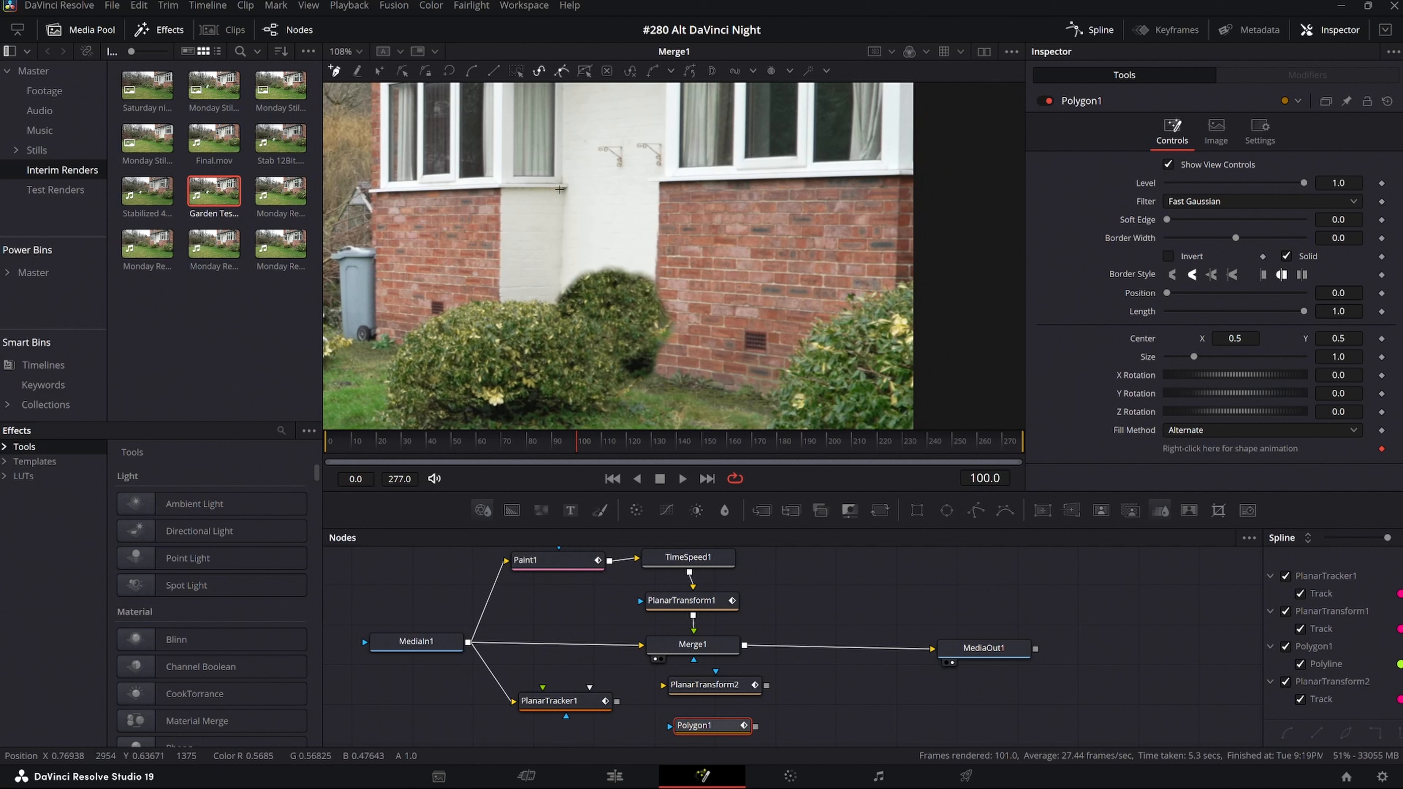
{"action": "left_click", "coordinate": [560, 189]}
{"action": "left_click", "coordinate": [673, 183]}
{"action": "left_click", "coordinate": [685, 333]}
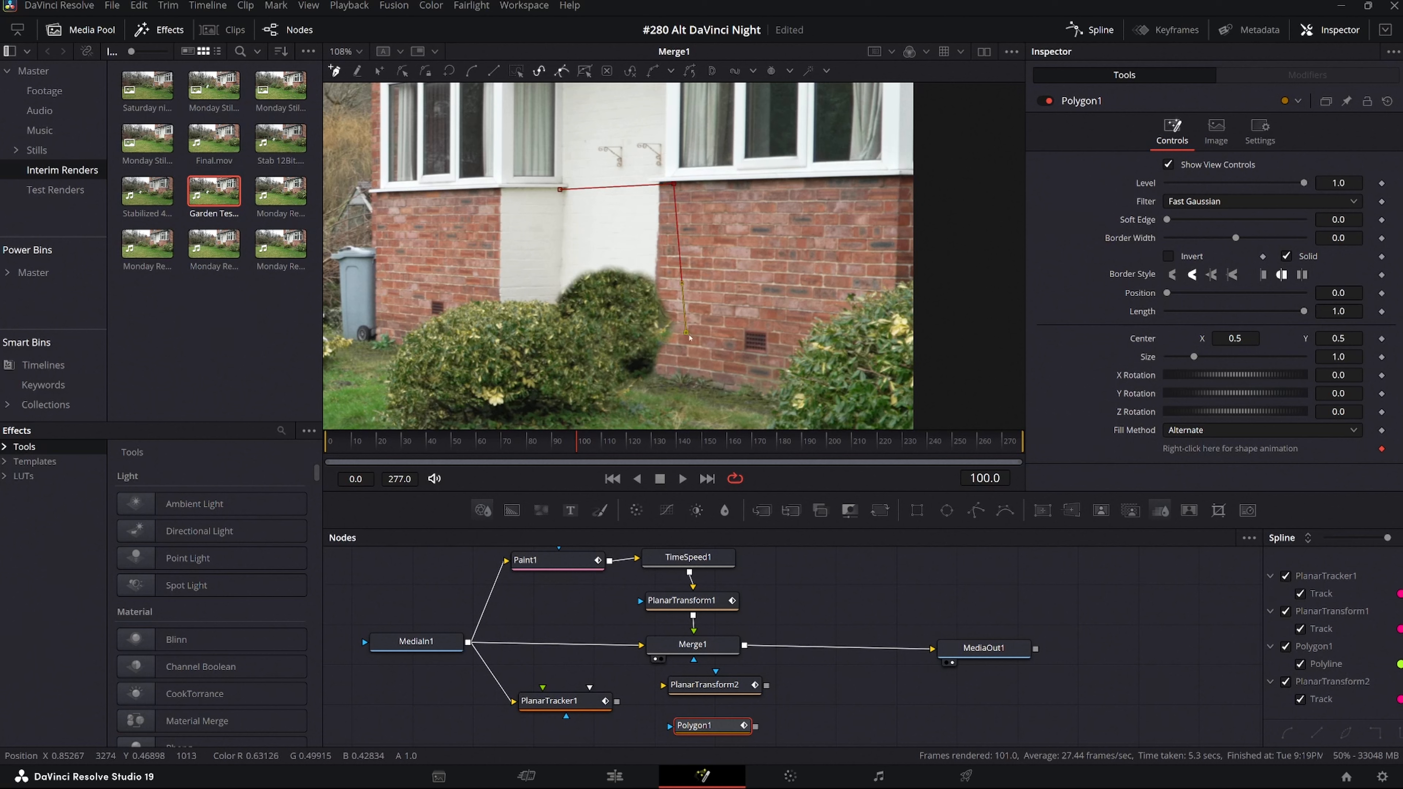
{"action": "left_click", "coordinate": [675, 396]}
{"action": "left_click", "coordinate": [600, 397]}
{"action": "left_click", "coordinate": [565, 350]}
{"action": "left_click", "coordinate": [536, 284]}
{"action": "left_click", "coordinate": [539, 255]}
{"action": "left_click", "coordinate": [546, 225]}
{"action": "left_click", "coordinate": [552, 209]}
{"action": "left_click", "coordinate": [561, 190]}
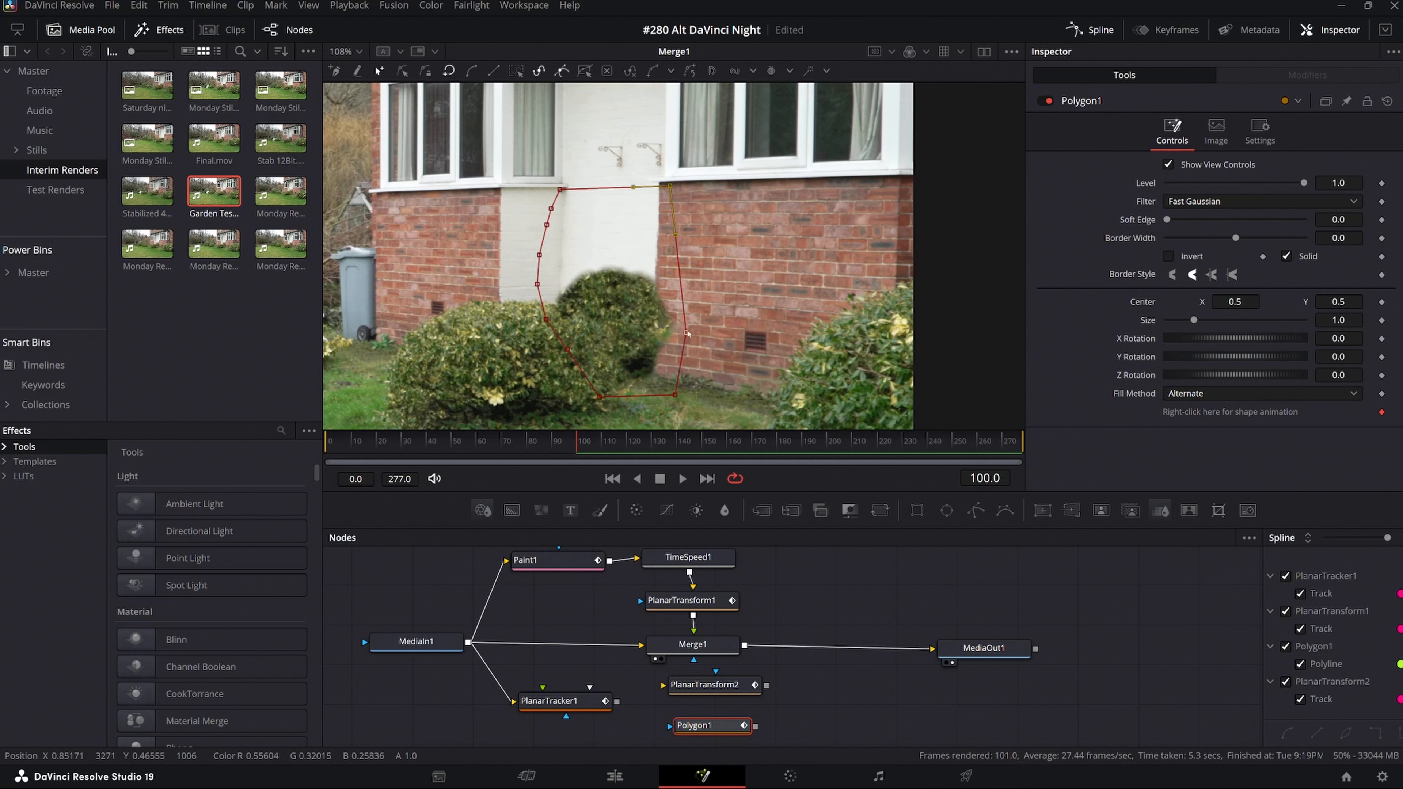
{"action": "left_click_drag", "start_coordinate": [687, 333], "coordinate": [689, 329]}
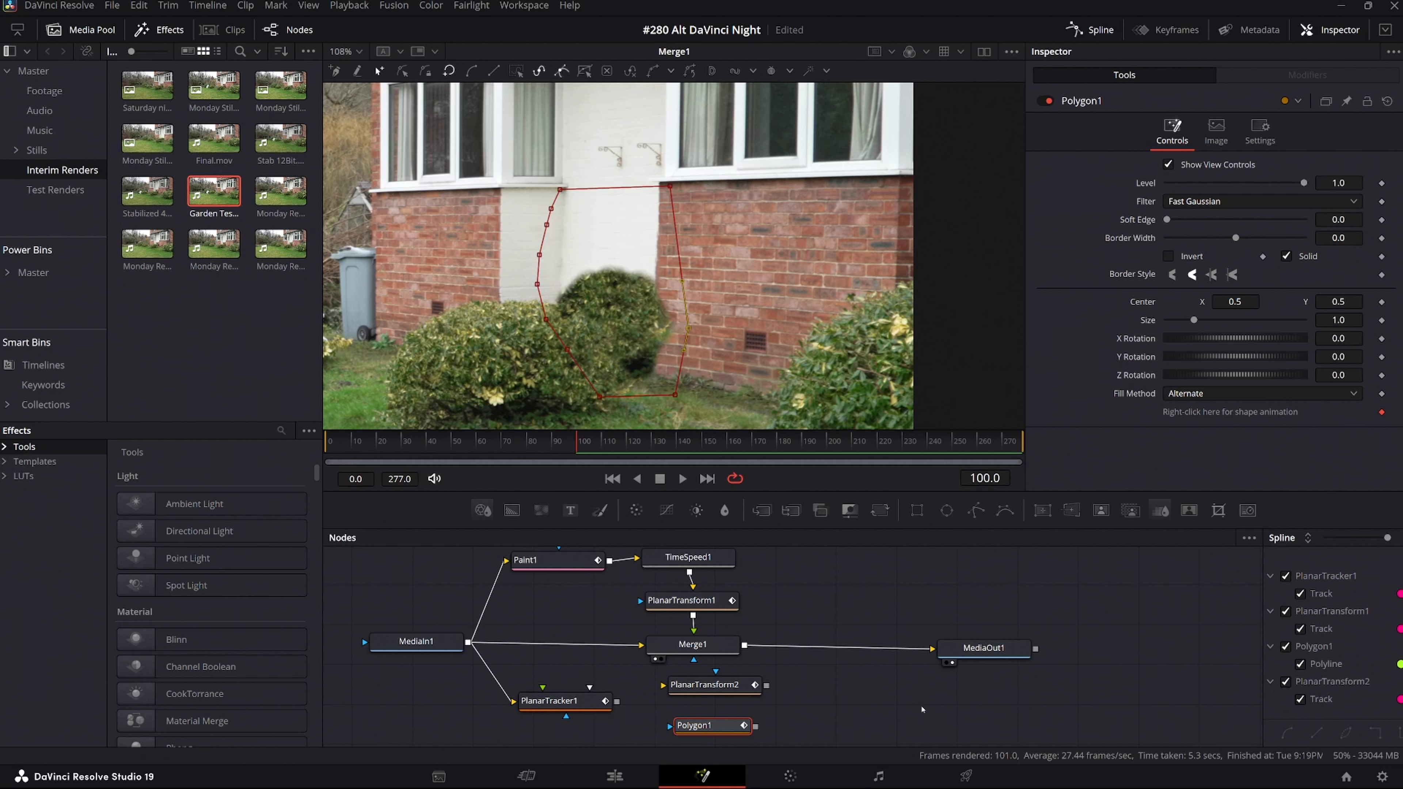
Connect the second Planar Transform to the Merge node's effect mask and feed the Polygon into that Planar Transform.
{"action": "left_click_drag", "start_coordinate": [717, 687], "coordinate": [712, 691]}
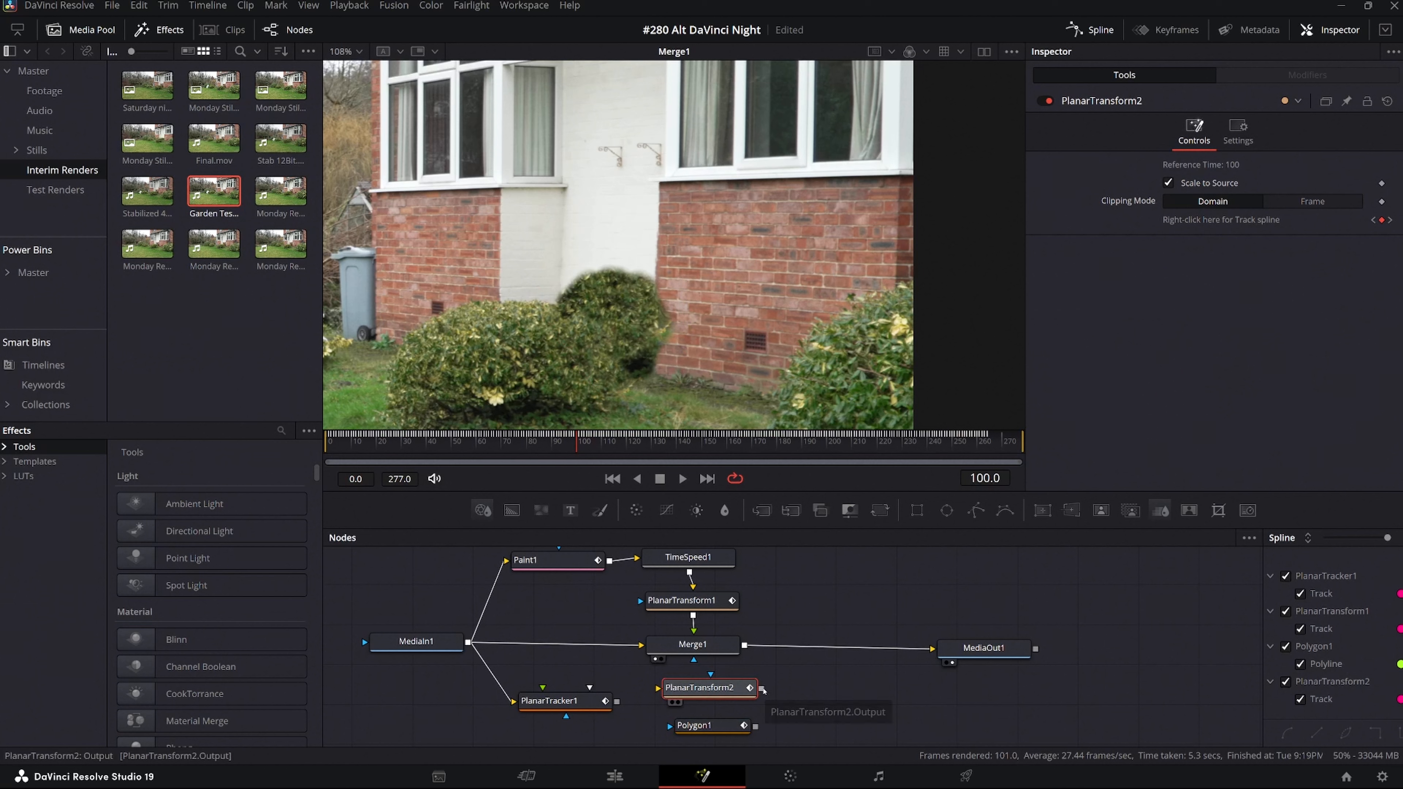
{"action": "left_click_drag", "start_coordinate": [762, 689], "coordinate": [694, 662]}
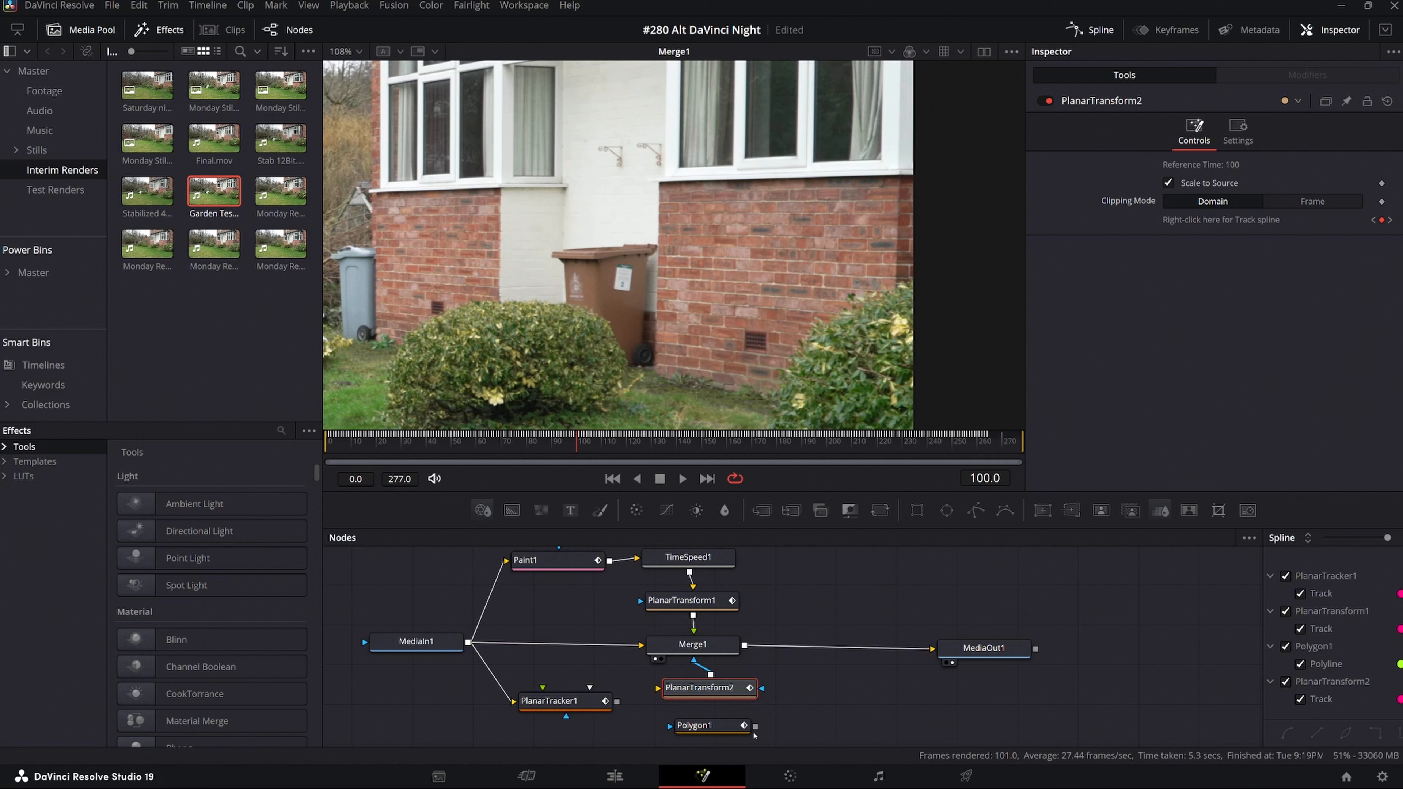
{"action": "left_click_drag", "start_coordinate": [756, 729], "coordinate": [660, 688]}
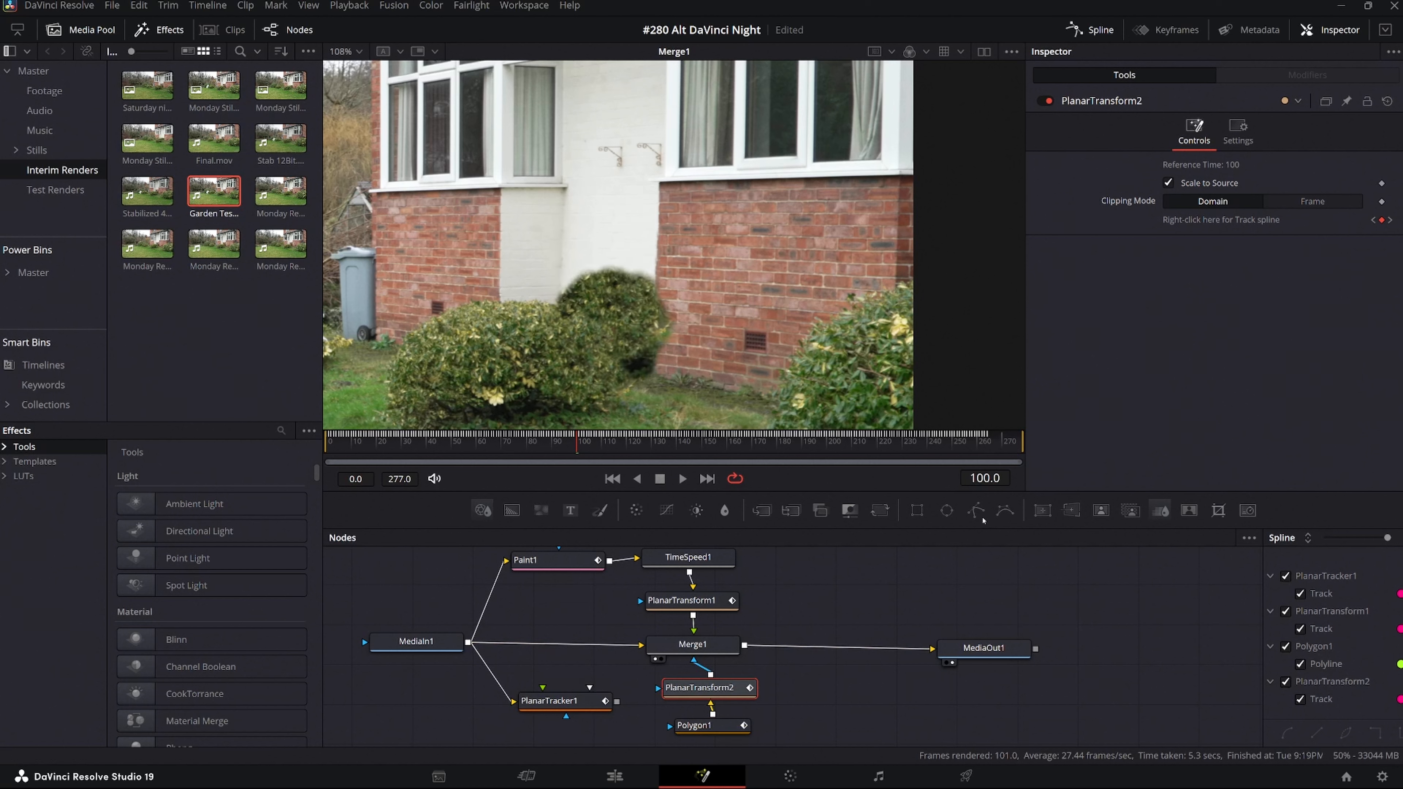
Try a strong soft edge on the Polygon mask, and settle on a slight softness of 0.0096.
{"action": "left_click", "coordinate": [719, 729]}
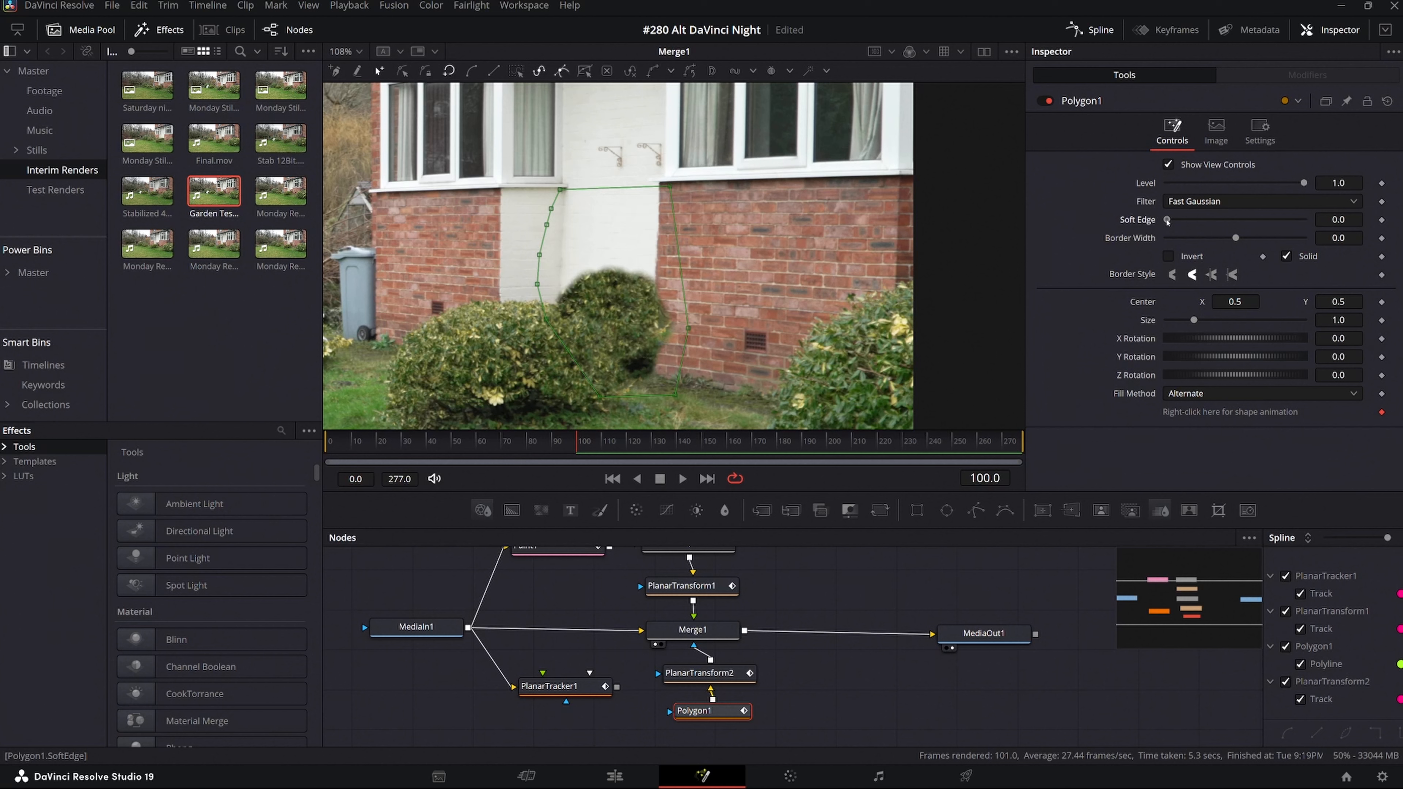
{"action": "left_click_drag", "start_coordinate": [1167, 221], "coordinate": [1244, 232]}
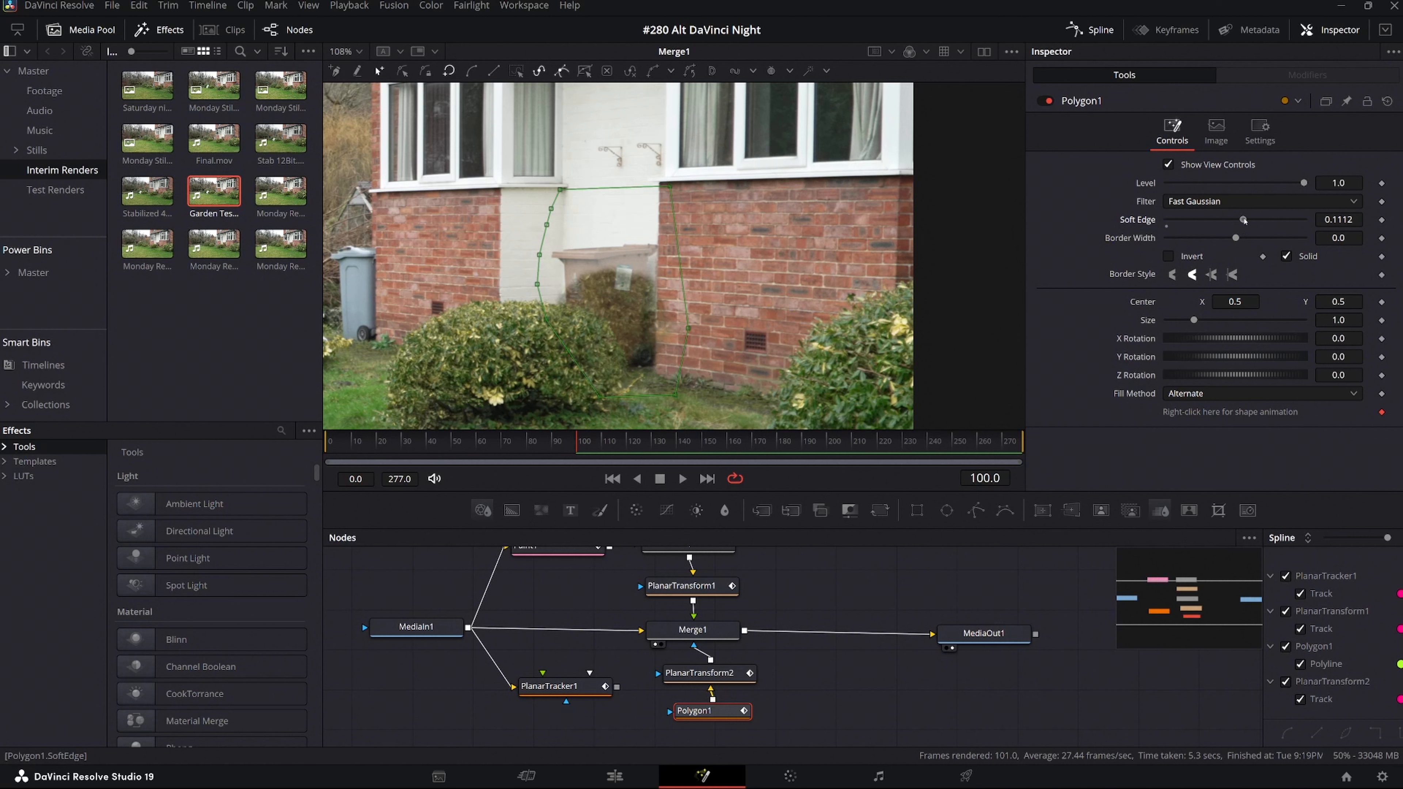
{"action": "left_click_drag", "start_coordinate": [1243, 220], "coordinate": [1173, 220]}
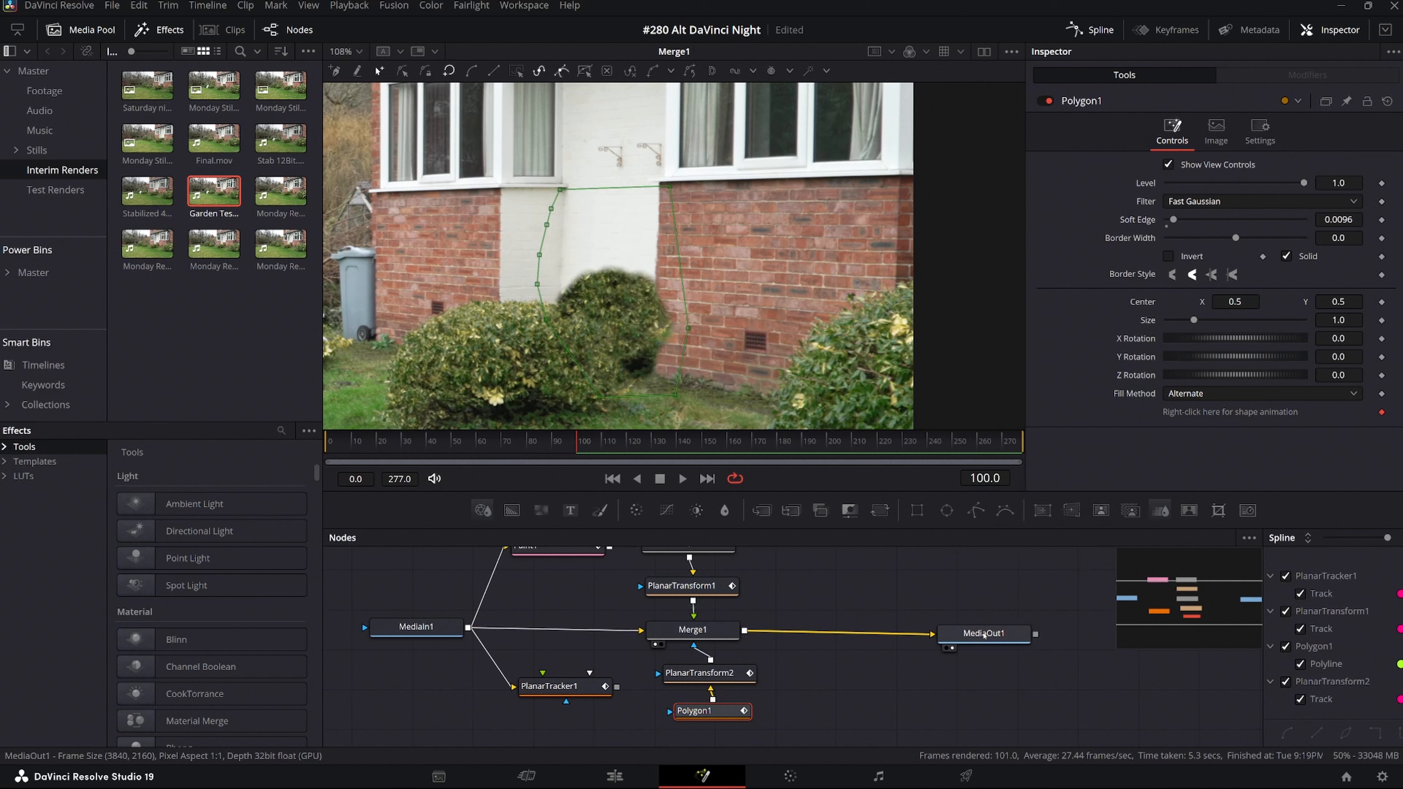
Show MediaOut in the viewer and play the composite forward from frame 100 to check the tracked patch.
{"action": "left_click", "coordinate": [984, 635]}
{"action": "left_click", "coordinate": [674, 658]}
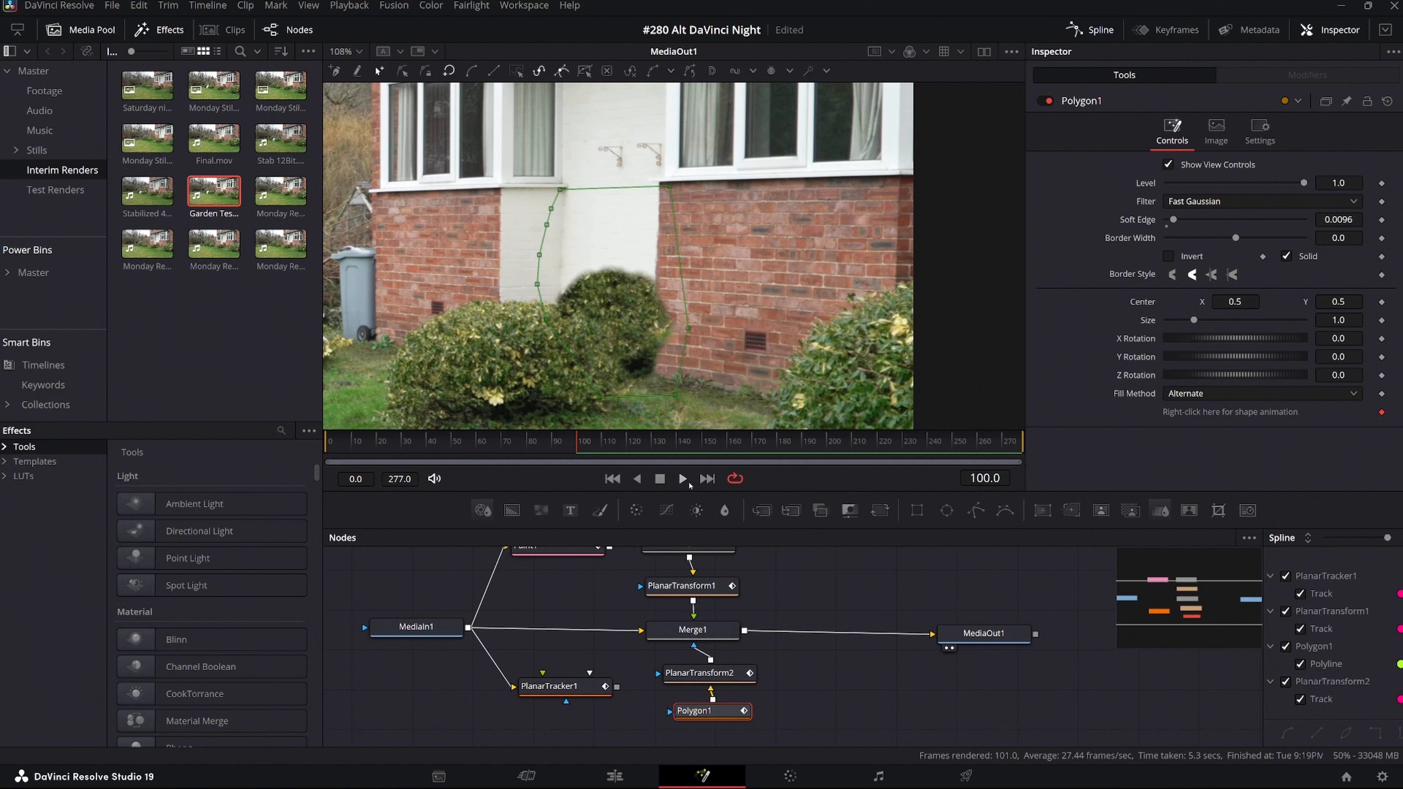
{"action": "left_click", "coordinate": [683, 479]}
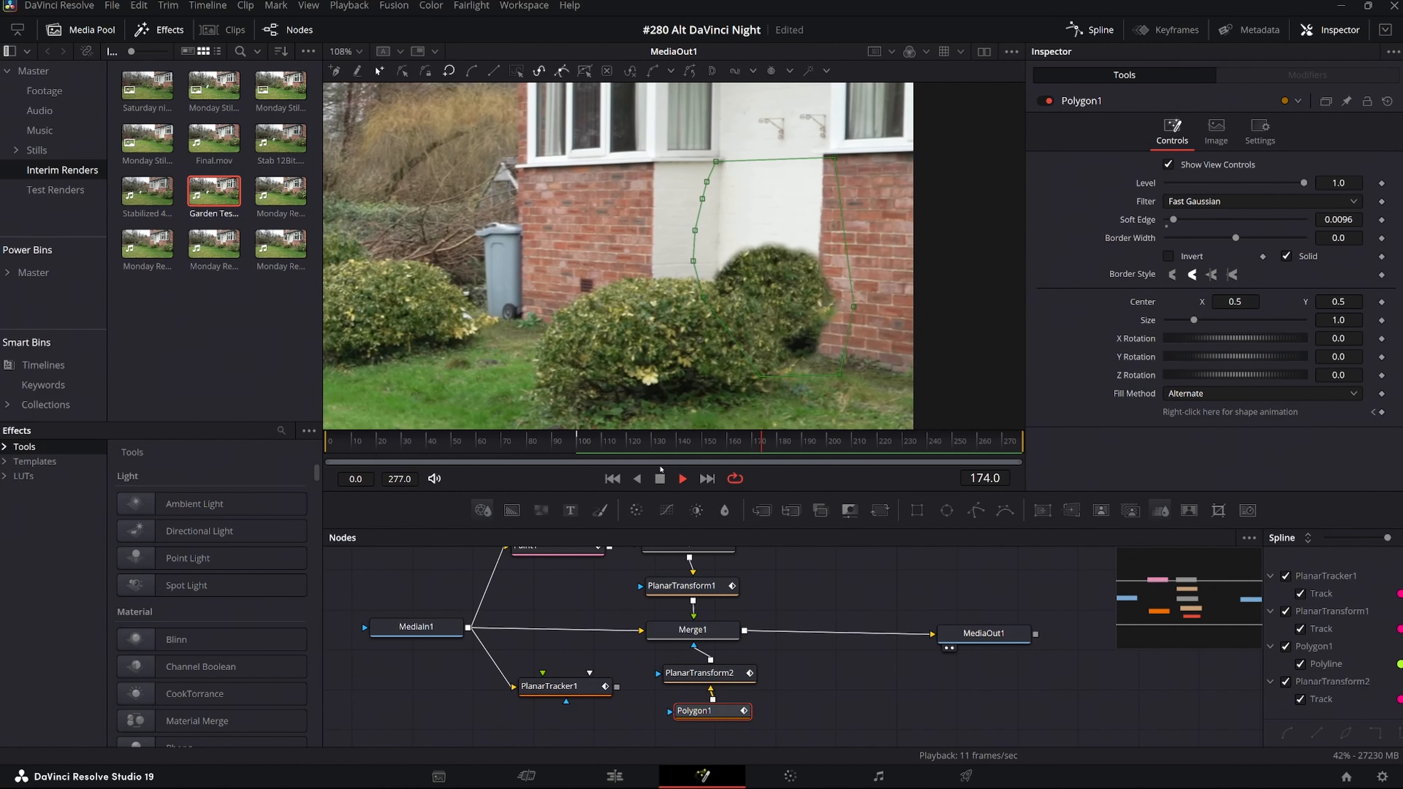
{"action": "left_click", "coordinate": [683, 479]}
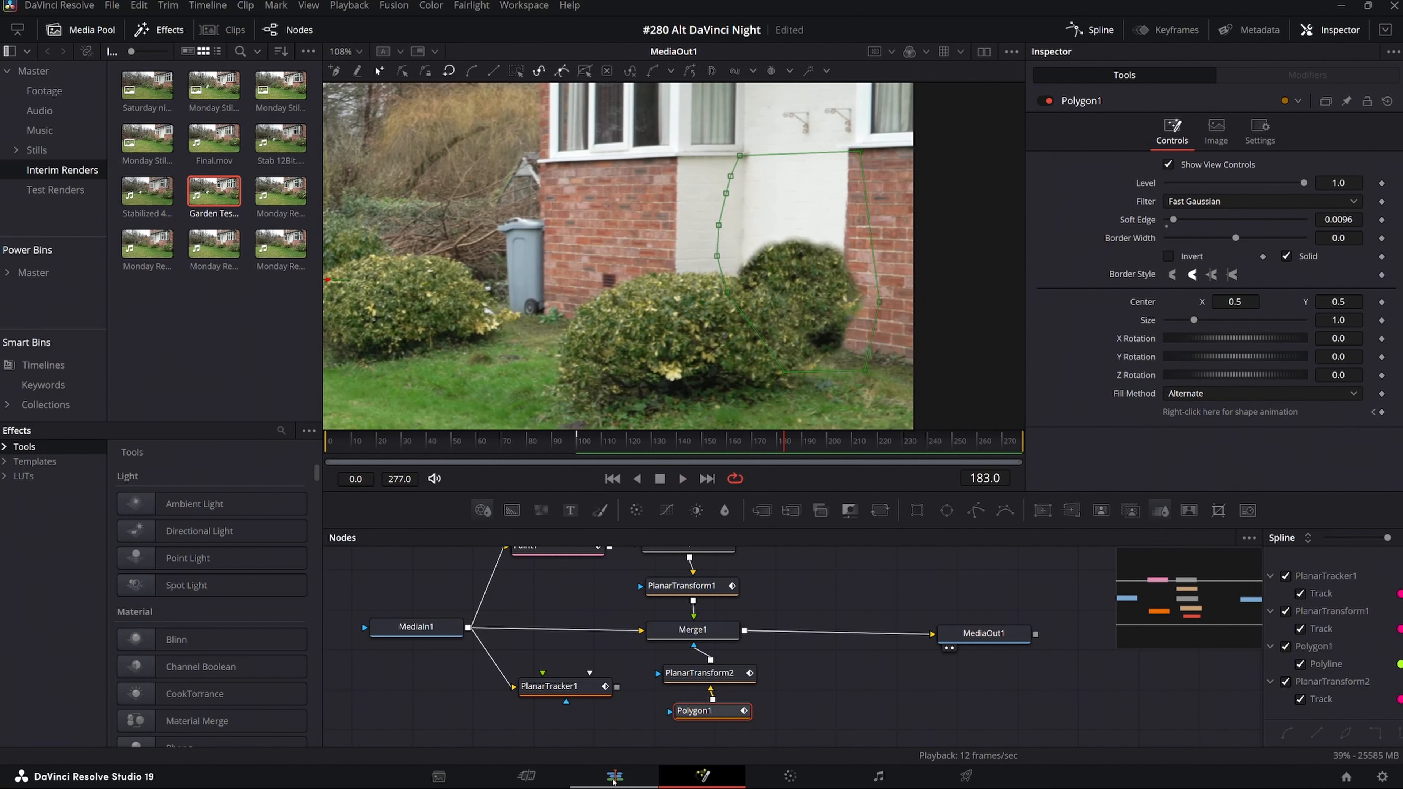
Switch to the Edit page, move the playhead to the start of the second Garden Test clip and view it full screen.
{"action": "left_click", "coordinate": [615, 777]}
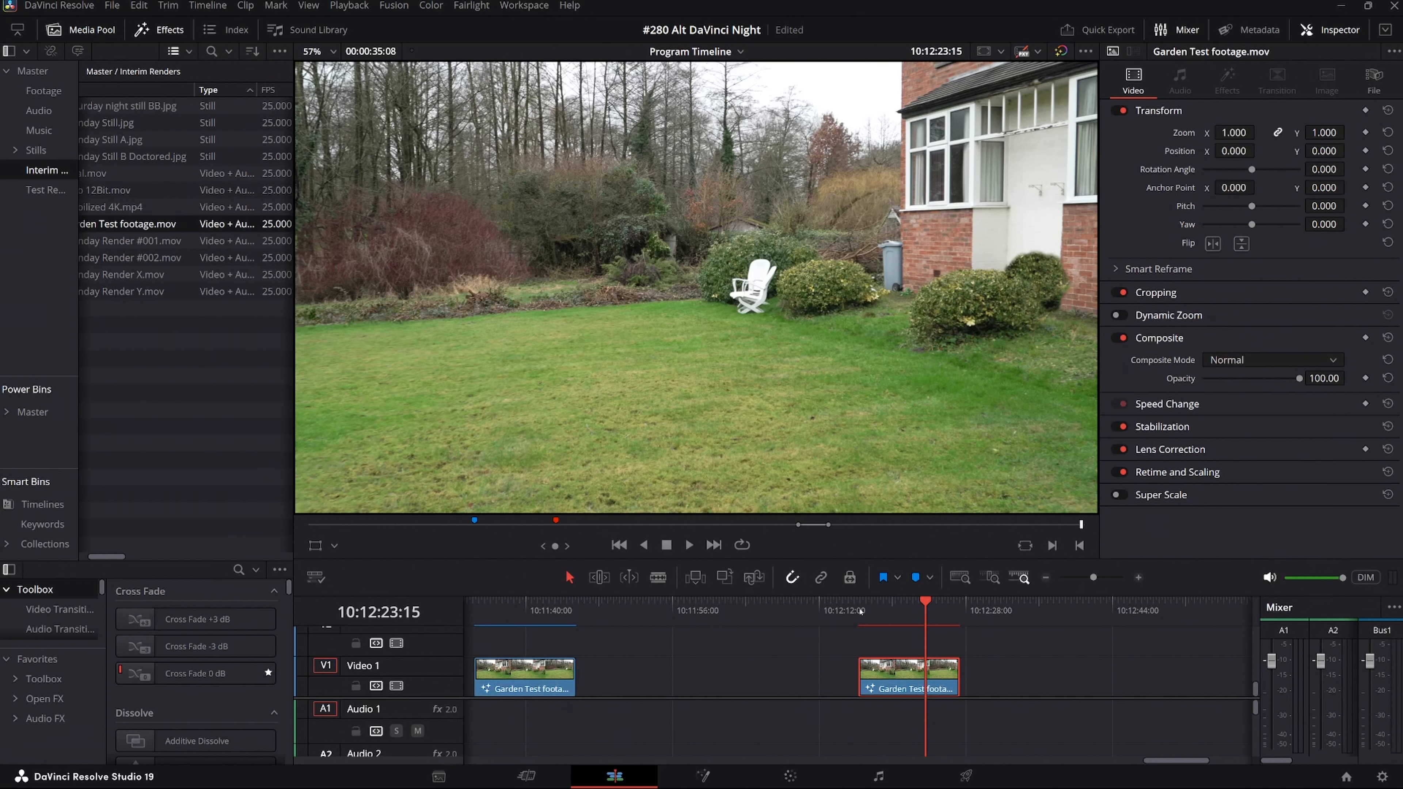
{"action": "left_click_drag", "start_coordinate": [922, 602], "coordinate": [858, 612]}
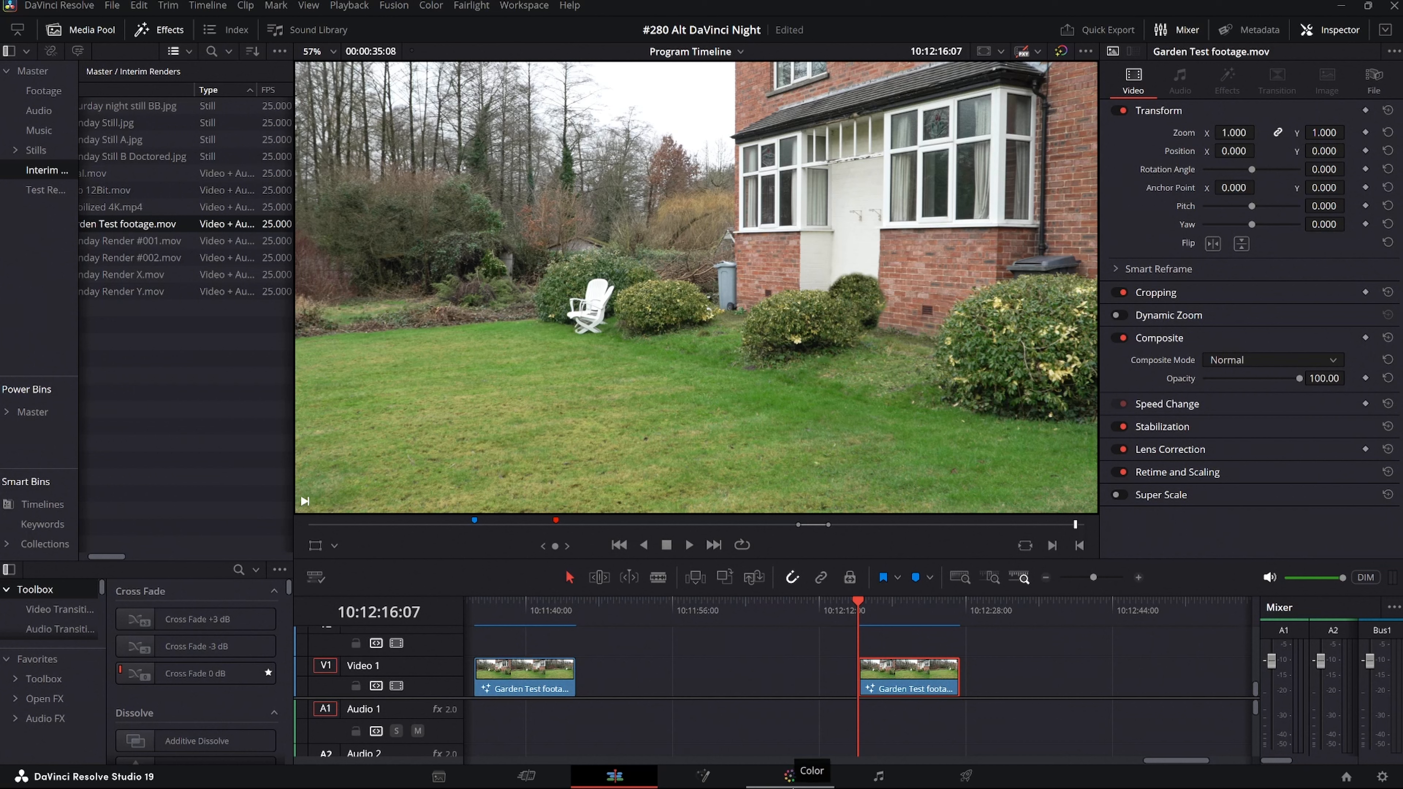
{"action": "key", "text": "ctrl+f"}
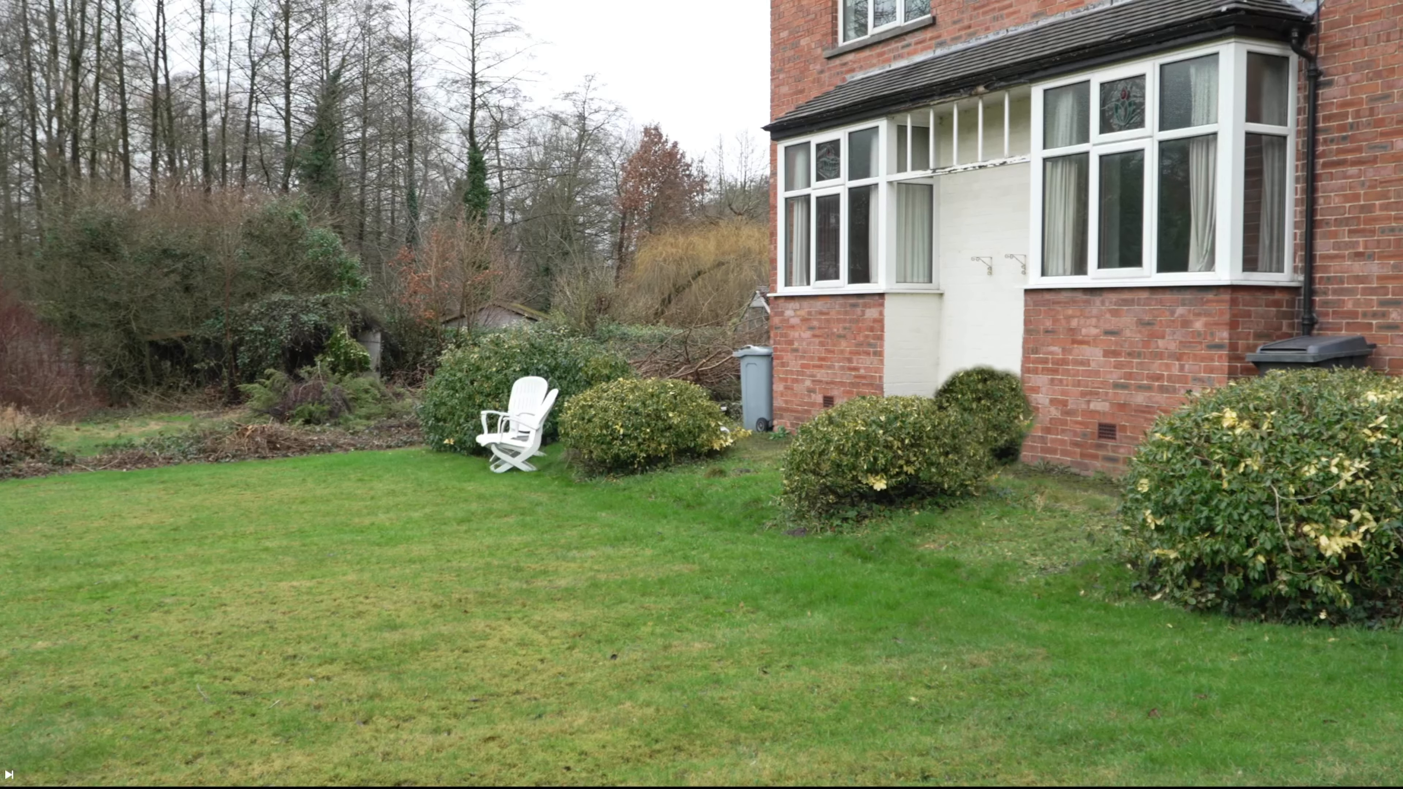
{"action": "mouse_move", "coordinate": [655, 727]}
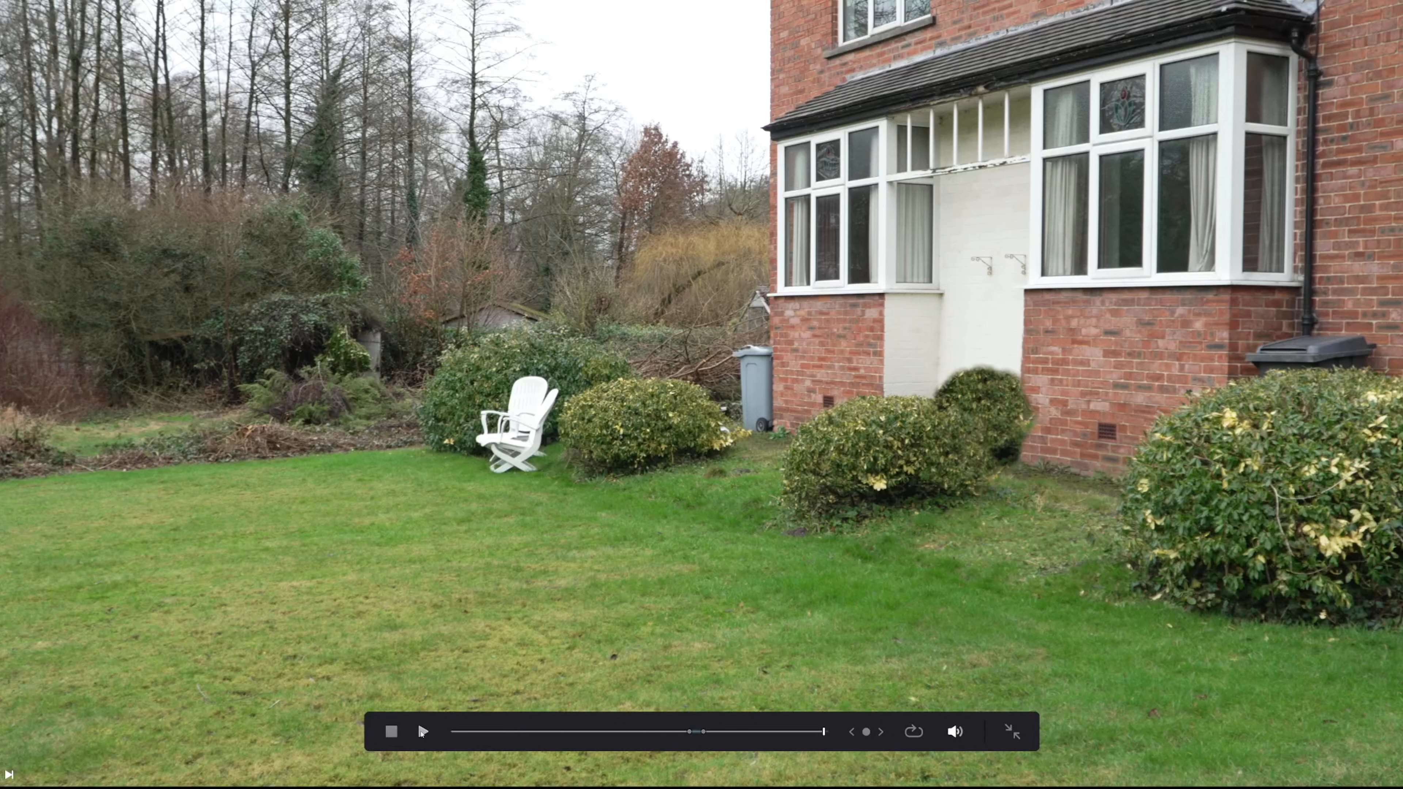